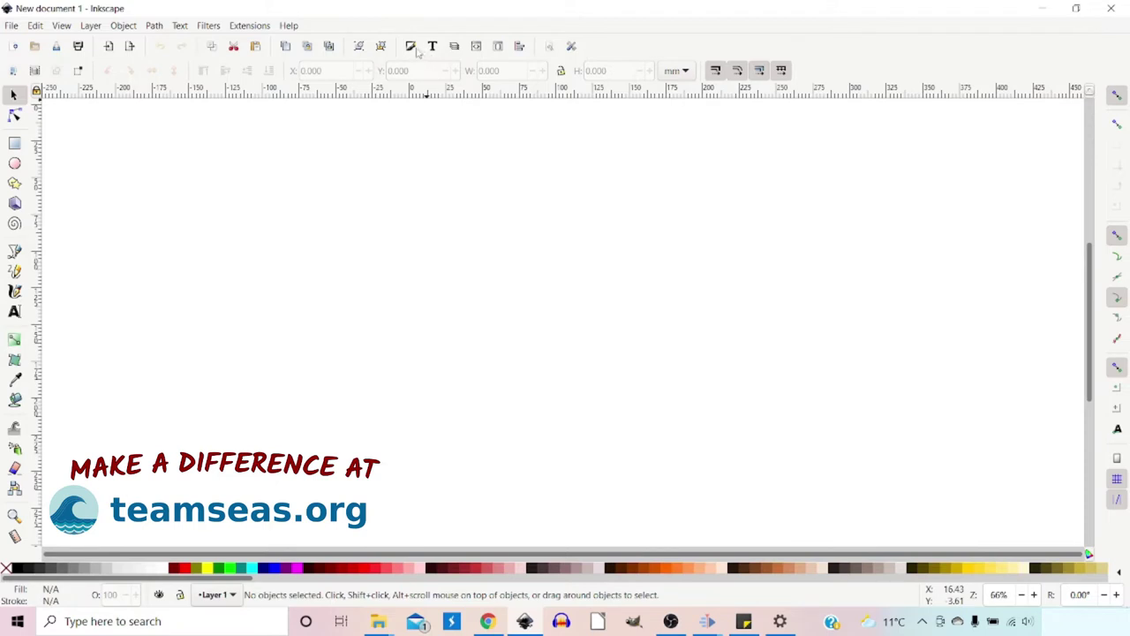
Open the Fill and Stroke dialog docked beside the blank new document
click(411, 47)
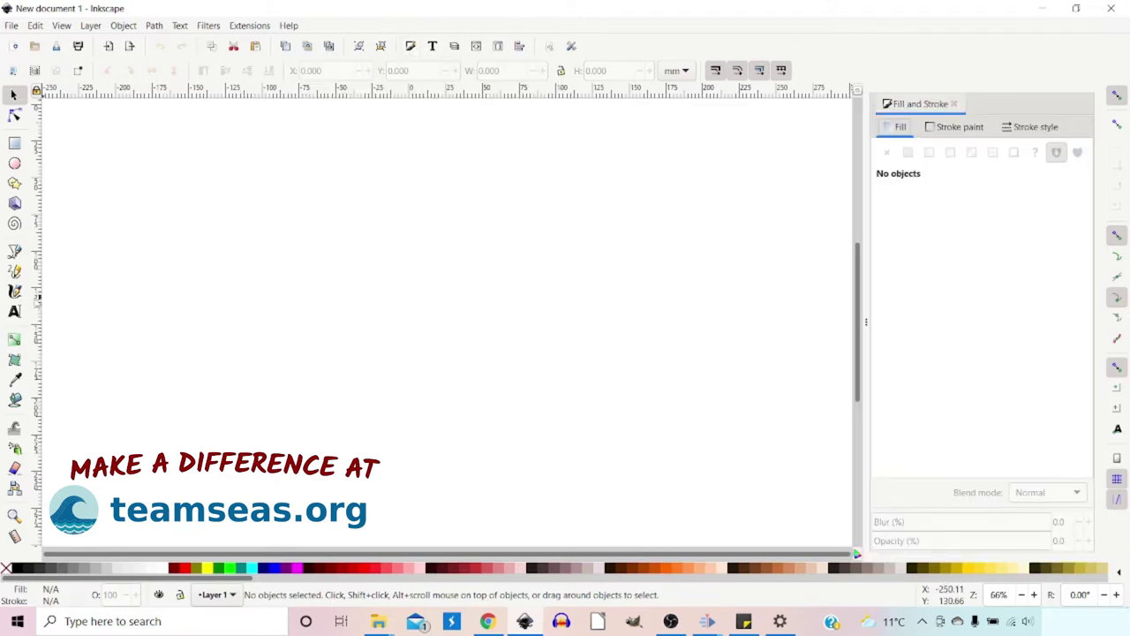
Add a locked vertical guide at the page centre and enable path and intersection snapping
drag(37, 298, 450, 333)
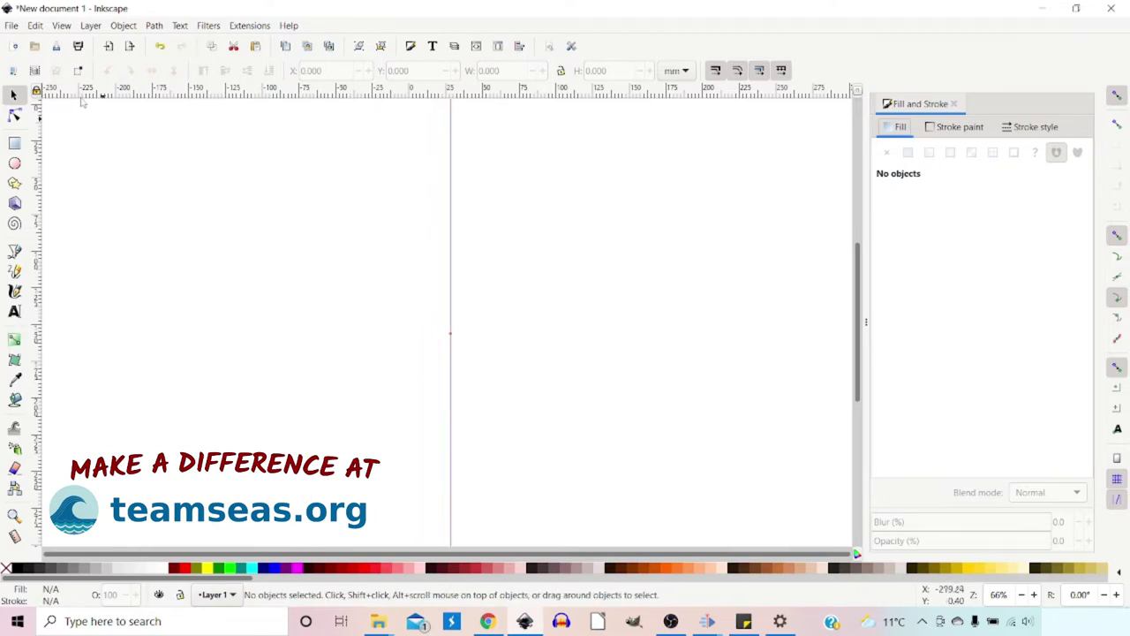
click(37, 93)
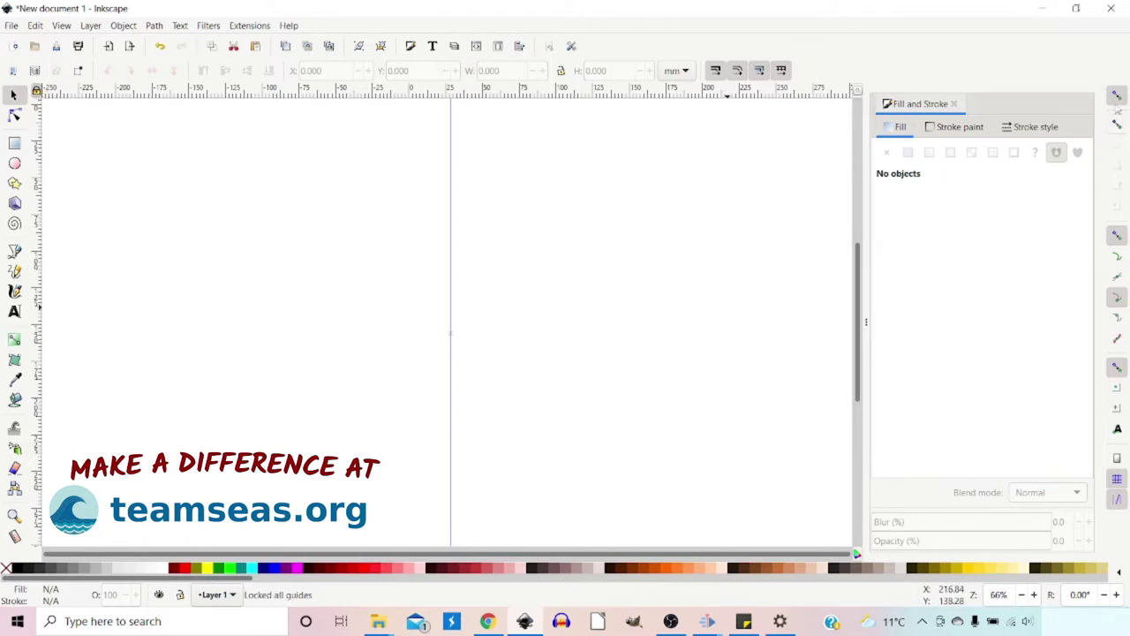
click(1118, 257)
click(1117, 297)
click(1116, 408)
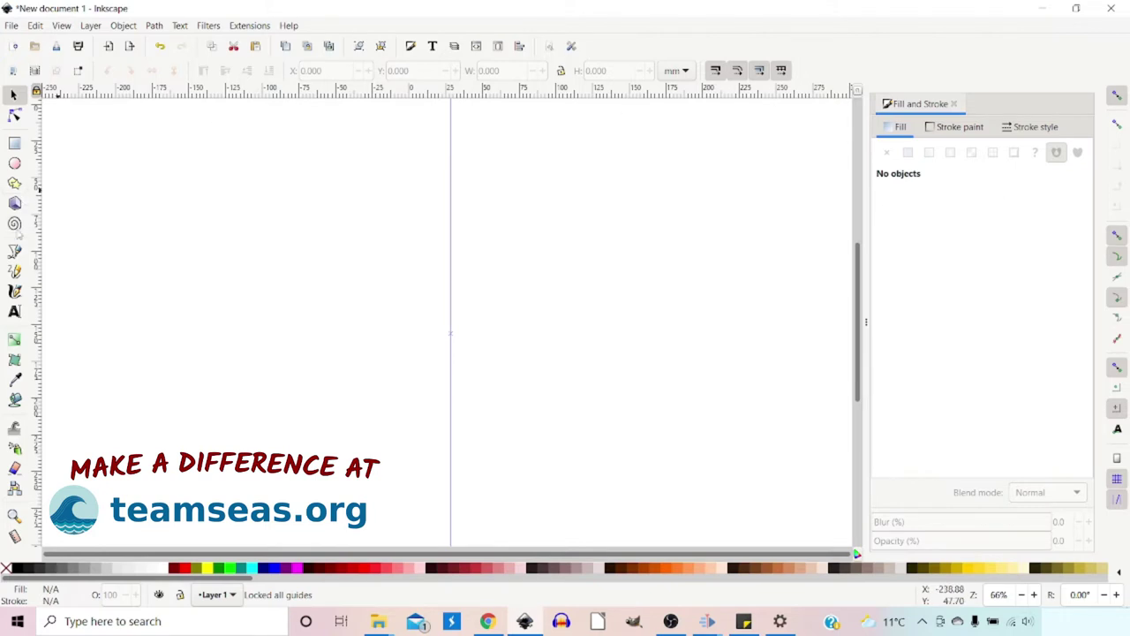
click(14, 252)
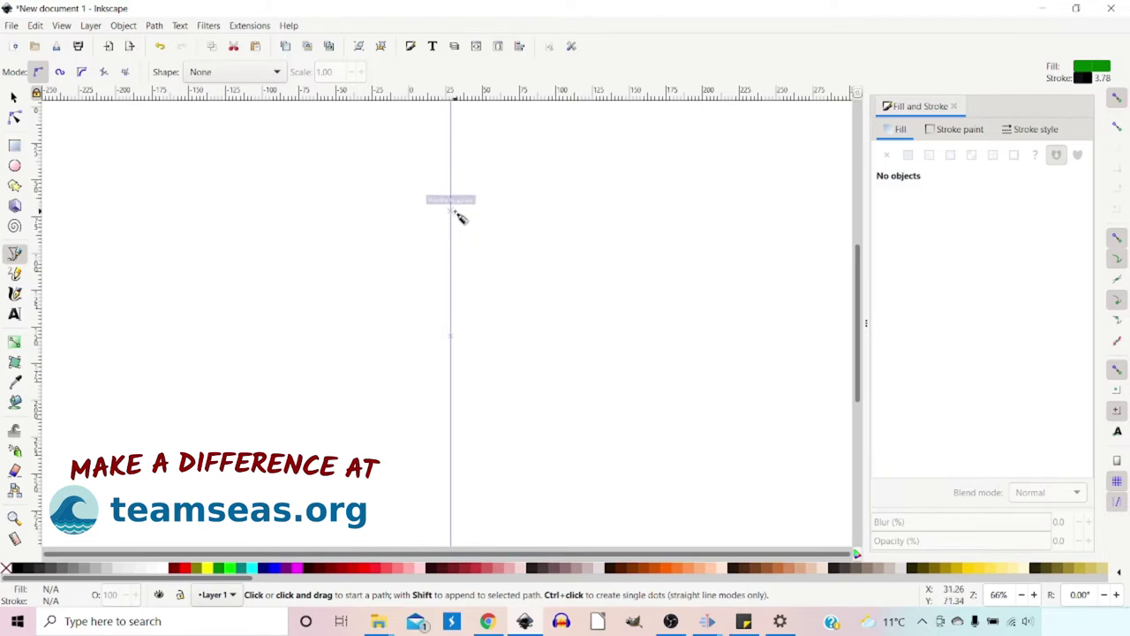
Draw a curved half-shape from the guide's top, around the right, back to the guide
drag(452, 212, 468, 212)
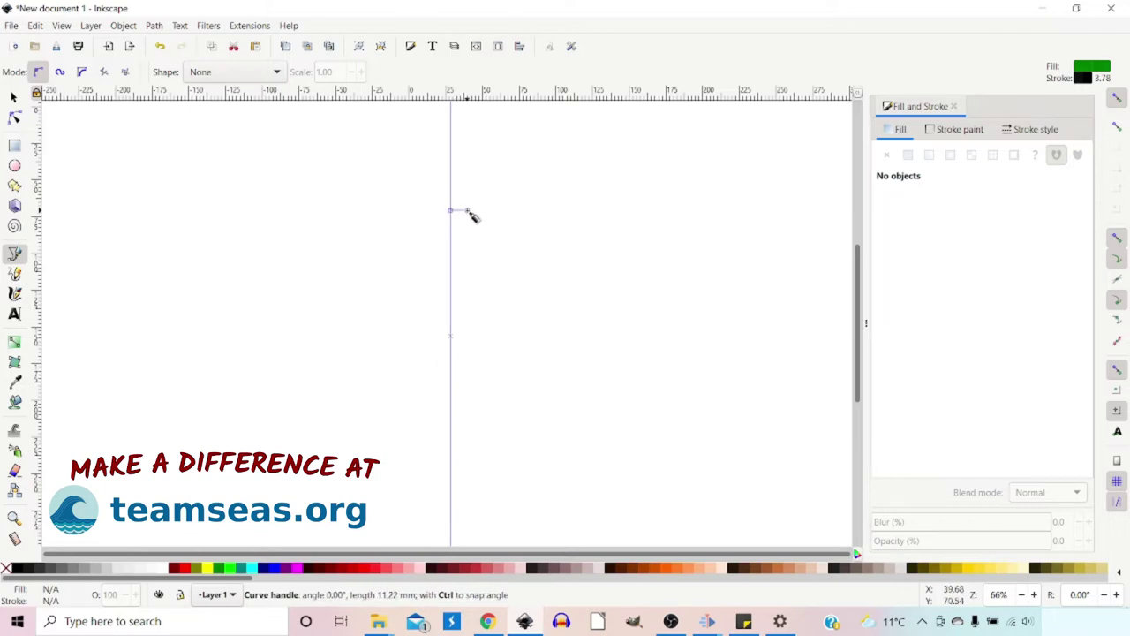
drag(471, 213, 469, 214)
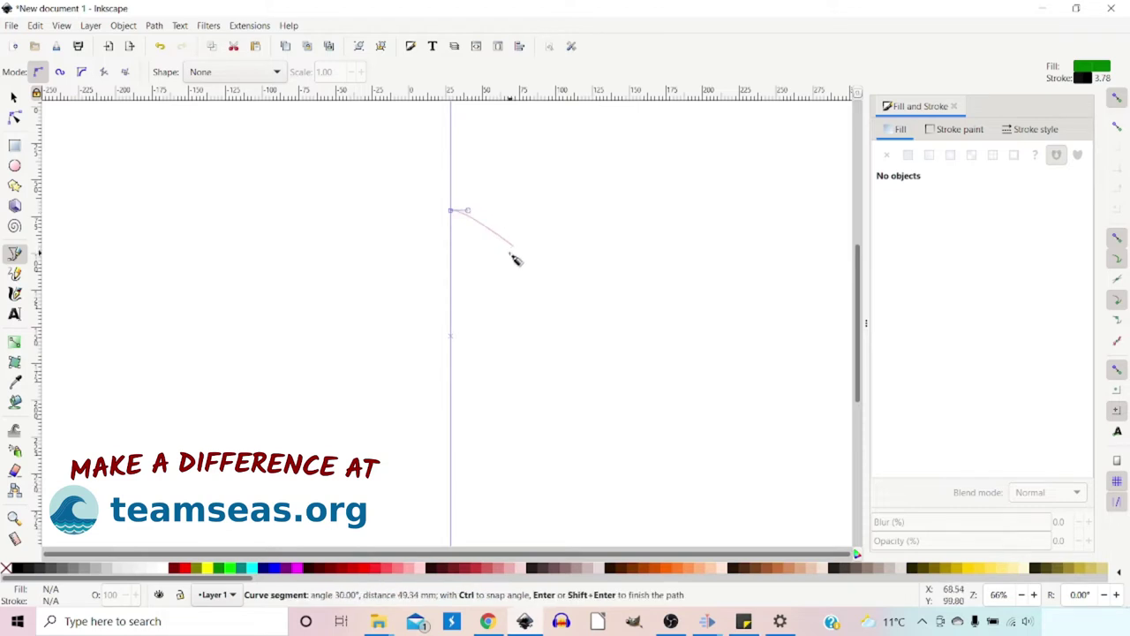
drag(515, 253, 518, 283)
drag(501, 337, 488, 350)
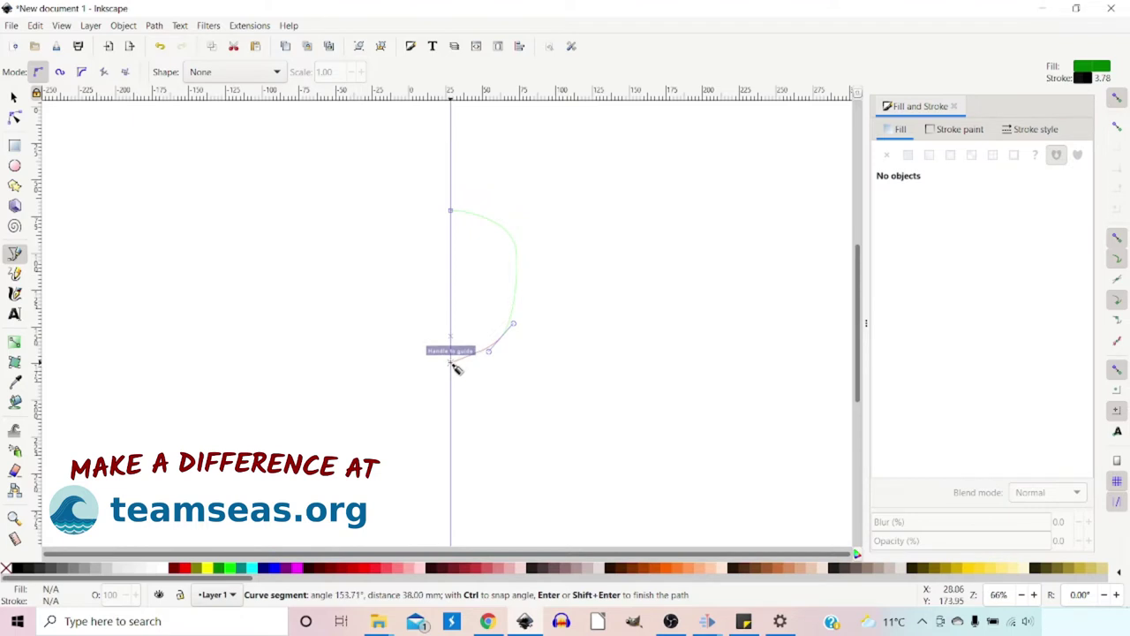
drag(450, 364, 439, 362)
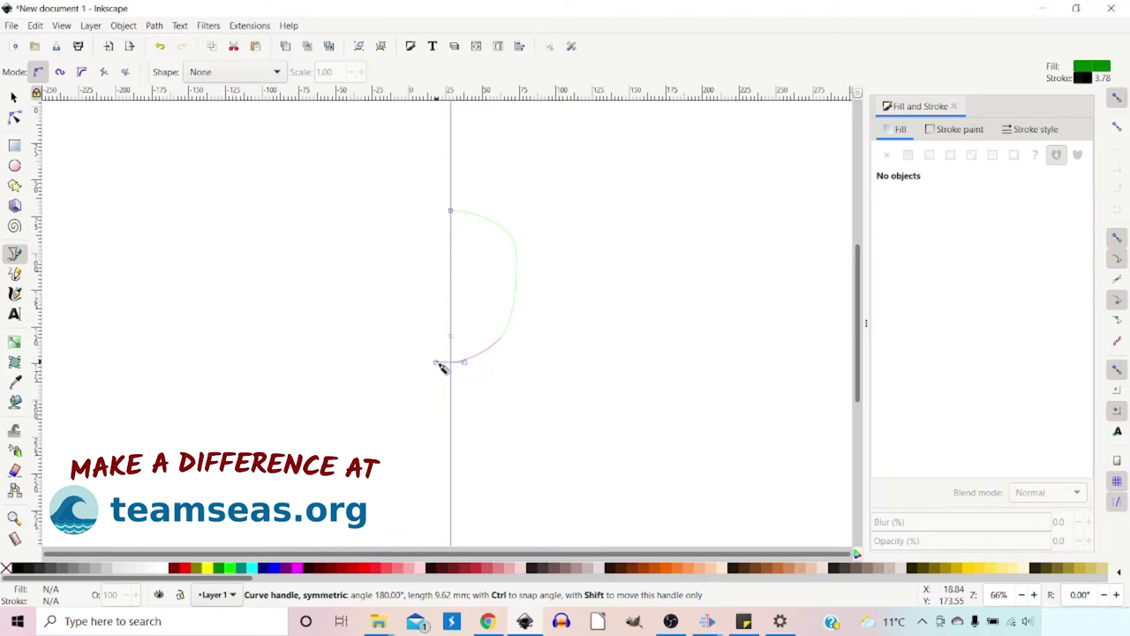
drag(437, 363, 434, 362)
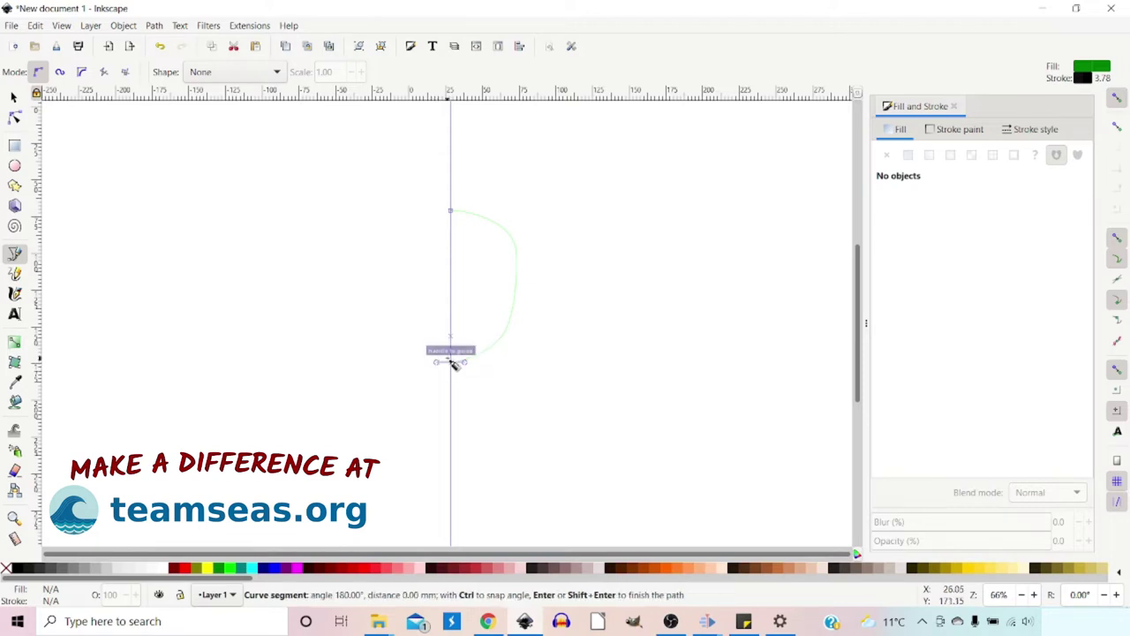
key(Return)
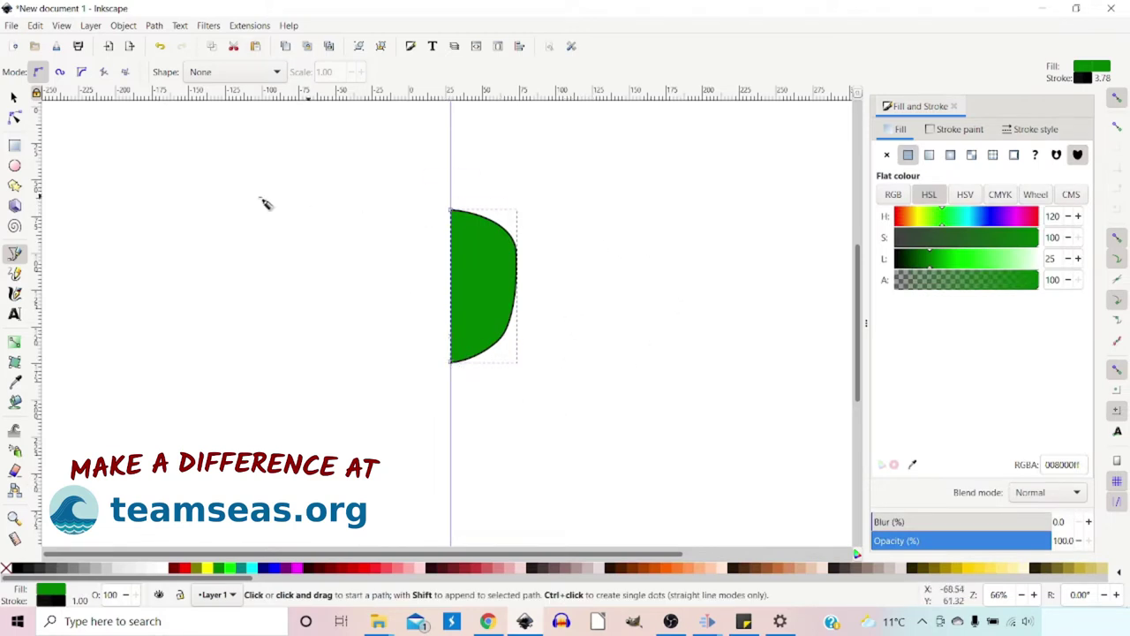
click(14, 115)
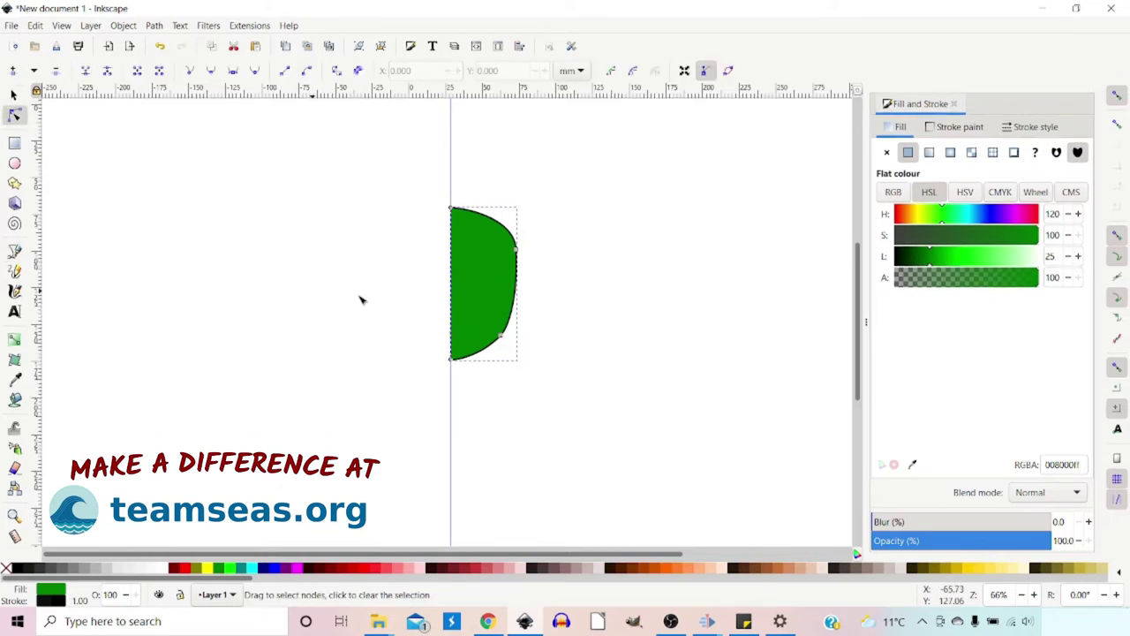
Drag the lower node and upper curve so the half-shape's right edge bulges rounder, then undo
click(499, 337)
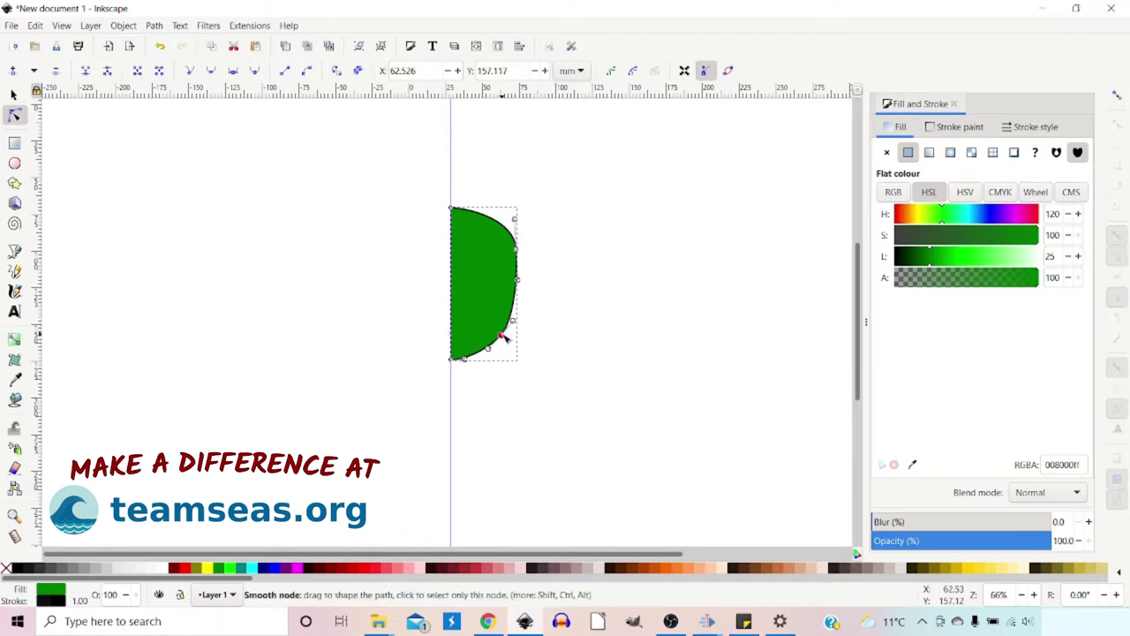
mouse_move(503, 338)
mouse_down()
mouse_move(497, 321)
mouse_move(502, 330)
mouse_move(512, 315)
mouse_move(501, 332)
mouse_up()
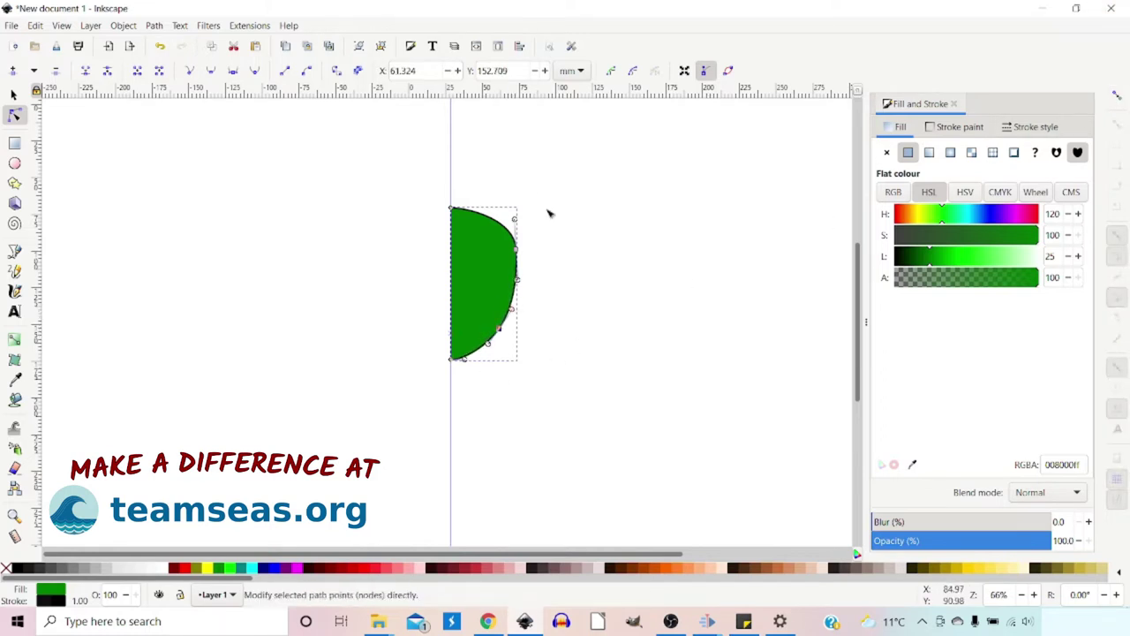
drag(515, 218, 504, 214)
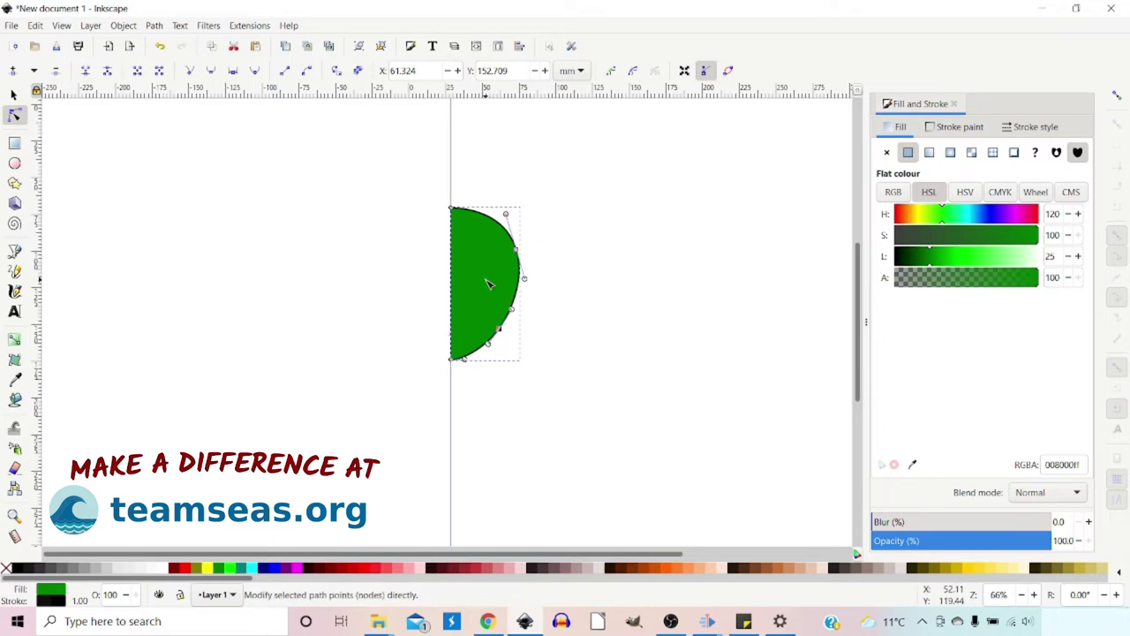
click(490, 284)
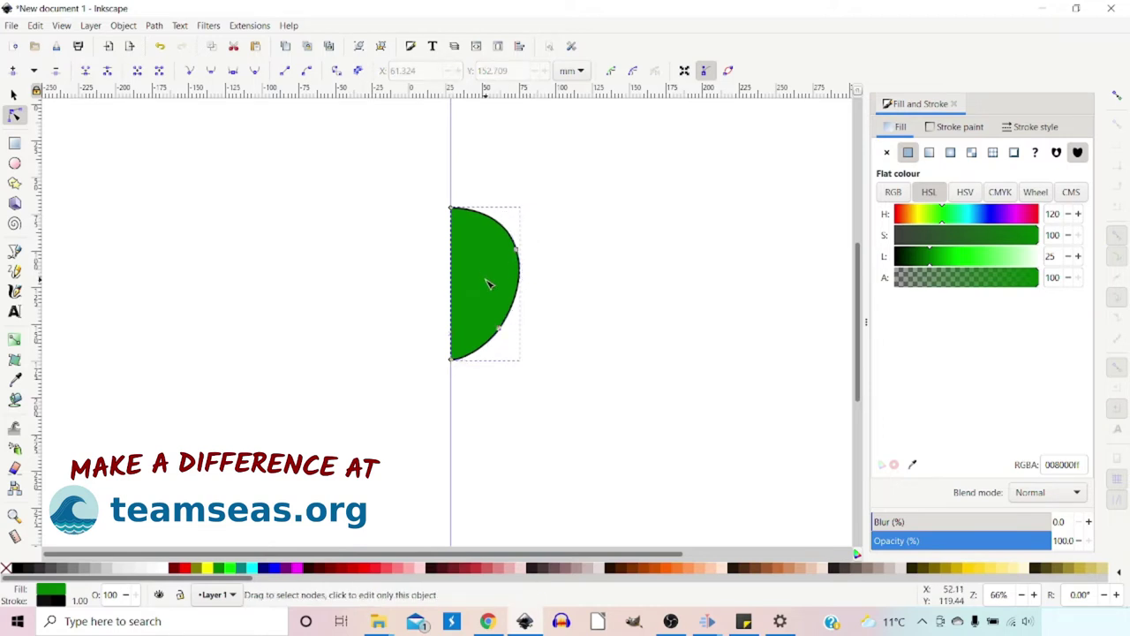
click(13, 94)
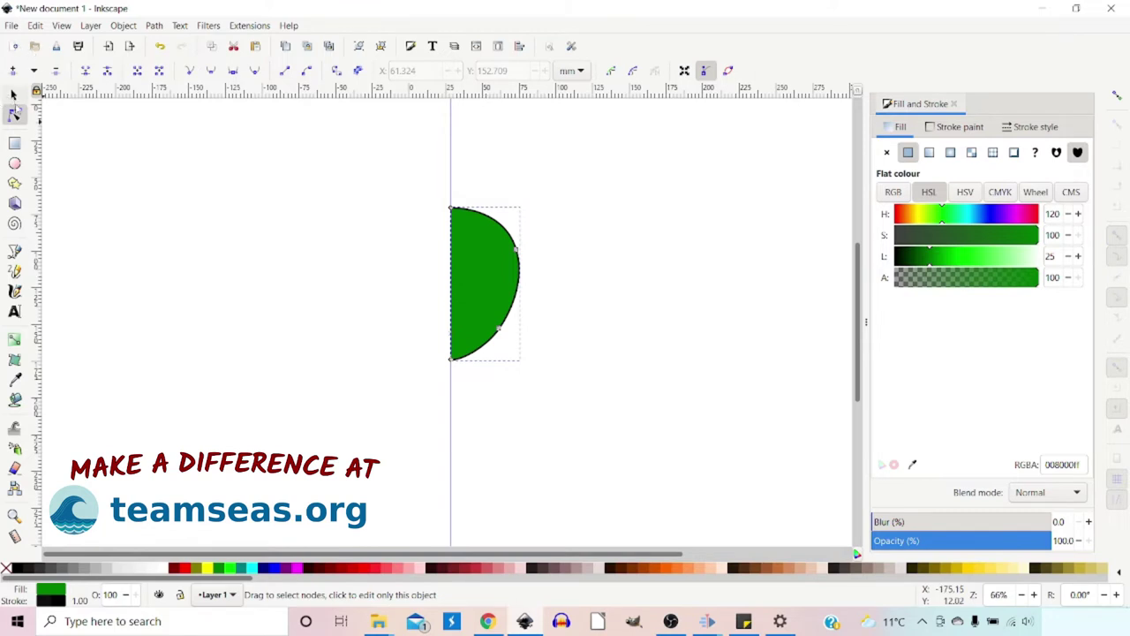
key(ctrl+z)
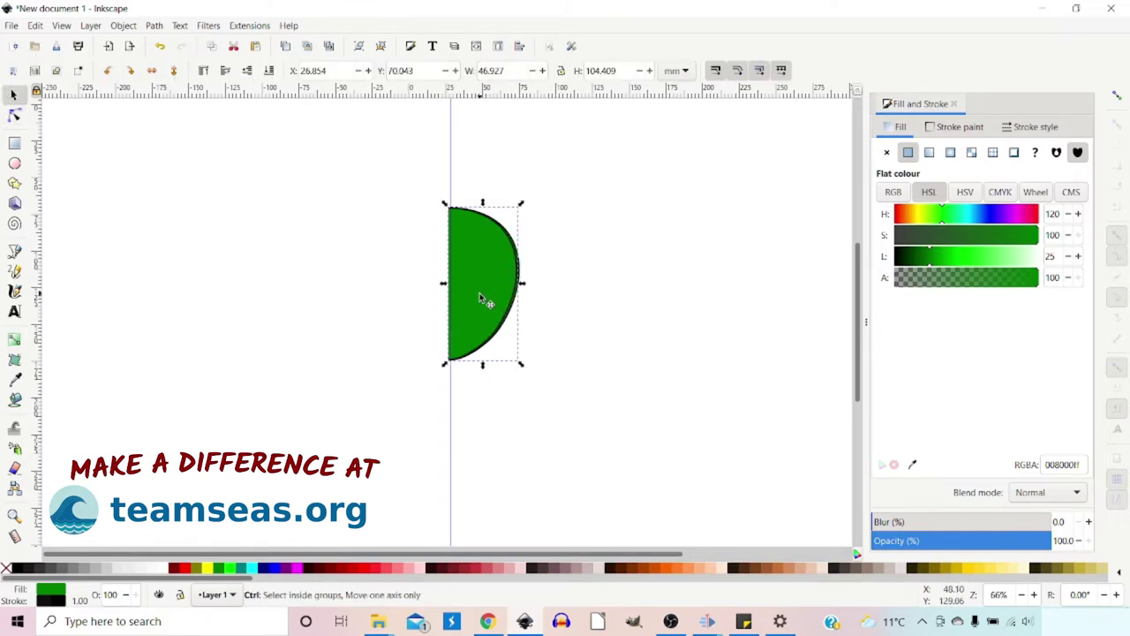
Move the rotation centre onto the guide and duplicate and flip the half-shape horizontally
click(482, 300)
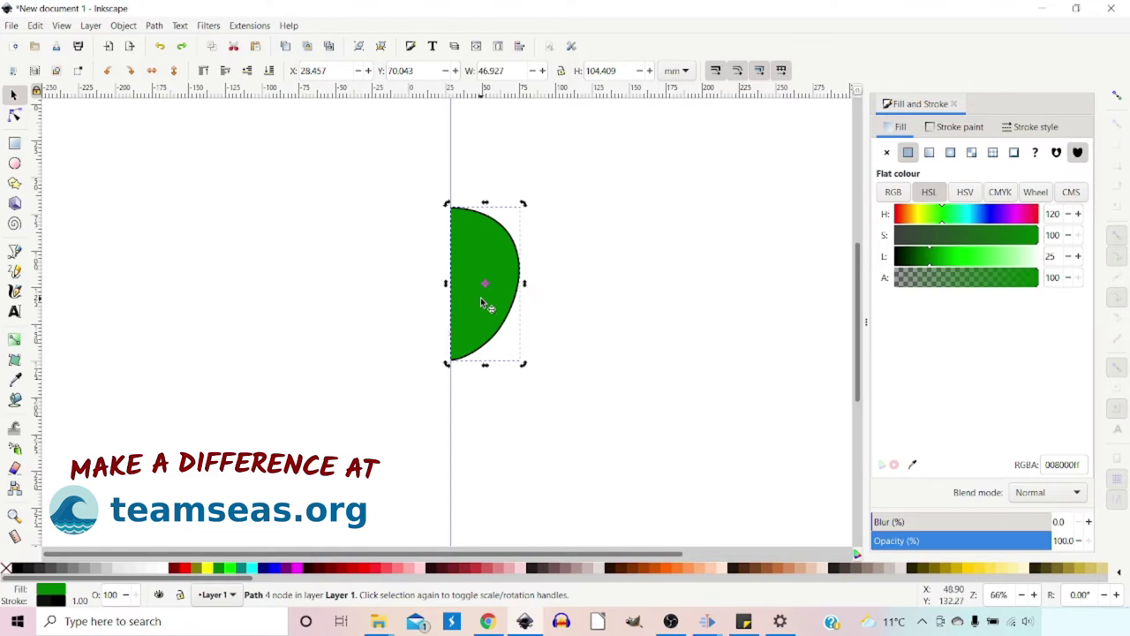
mouse_move(487, 289)
mouse_down()
mouse_move(431, 287)
mouse_move(467, 297)
mouse_up()
click(1115, 96)
key(ctrl+d)
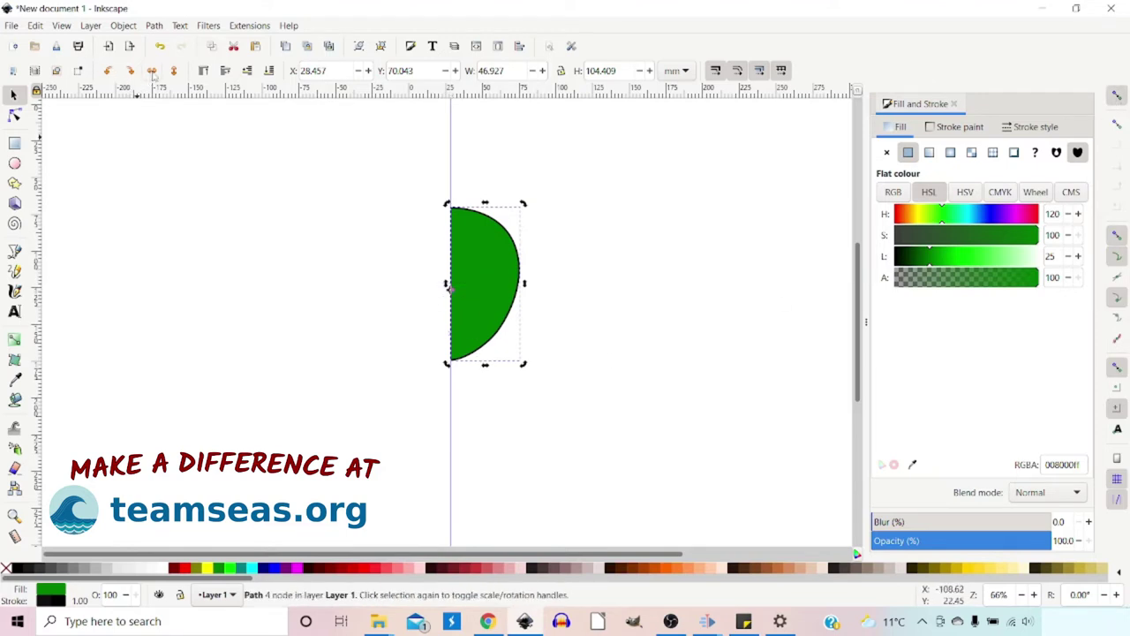
click(151, 71)
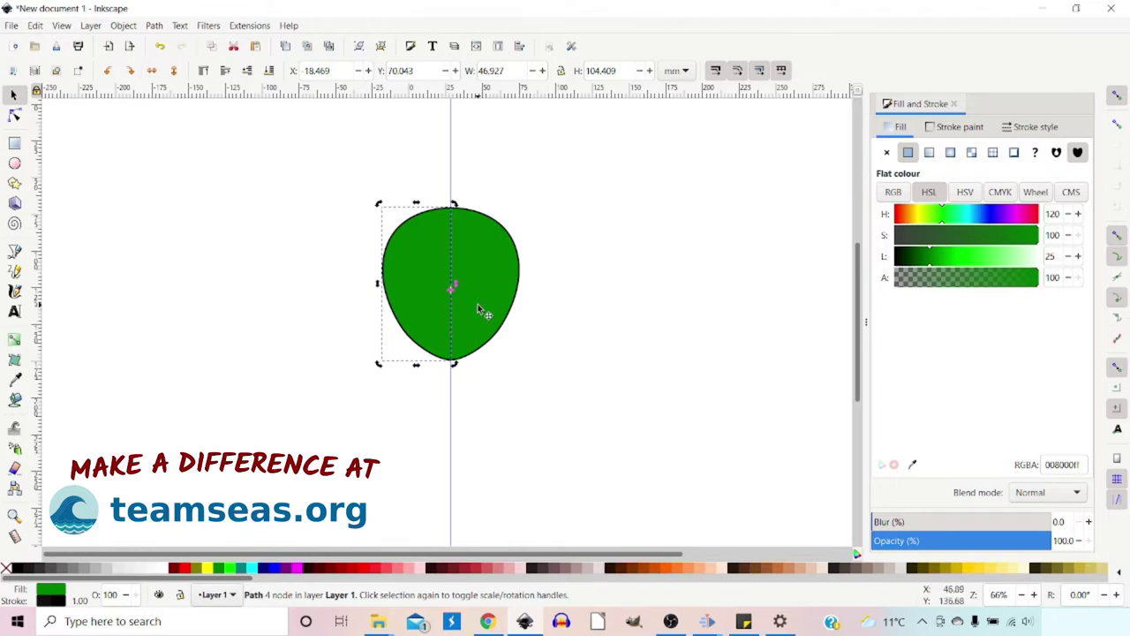
Select both halves and union them into one green egg-shaped path
shift+click(485, 269)
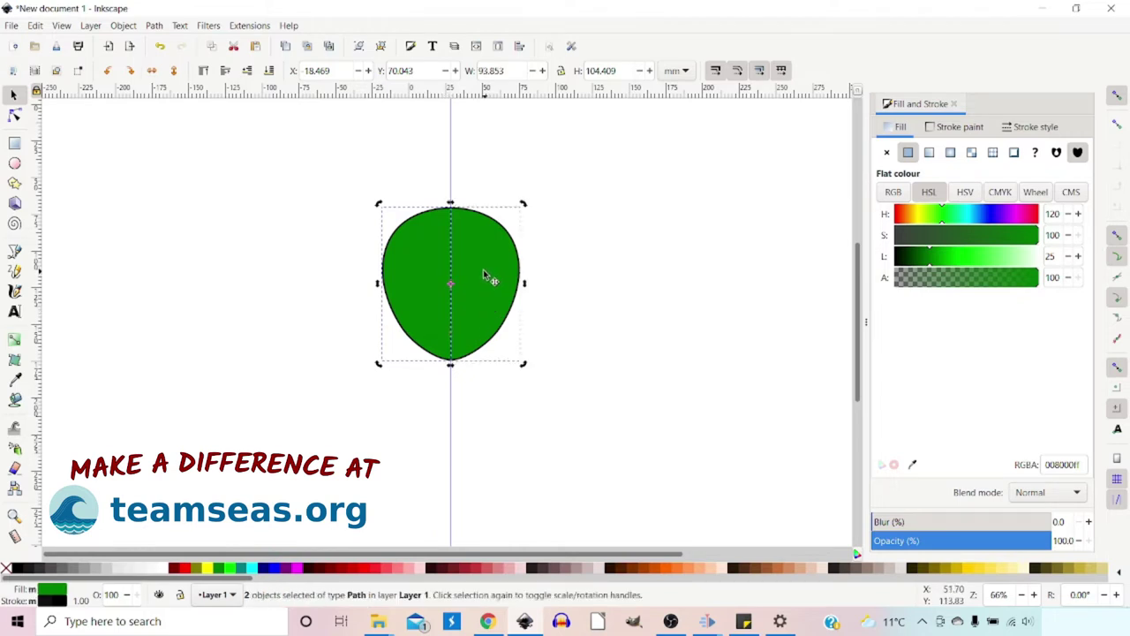
click(154, 27)
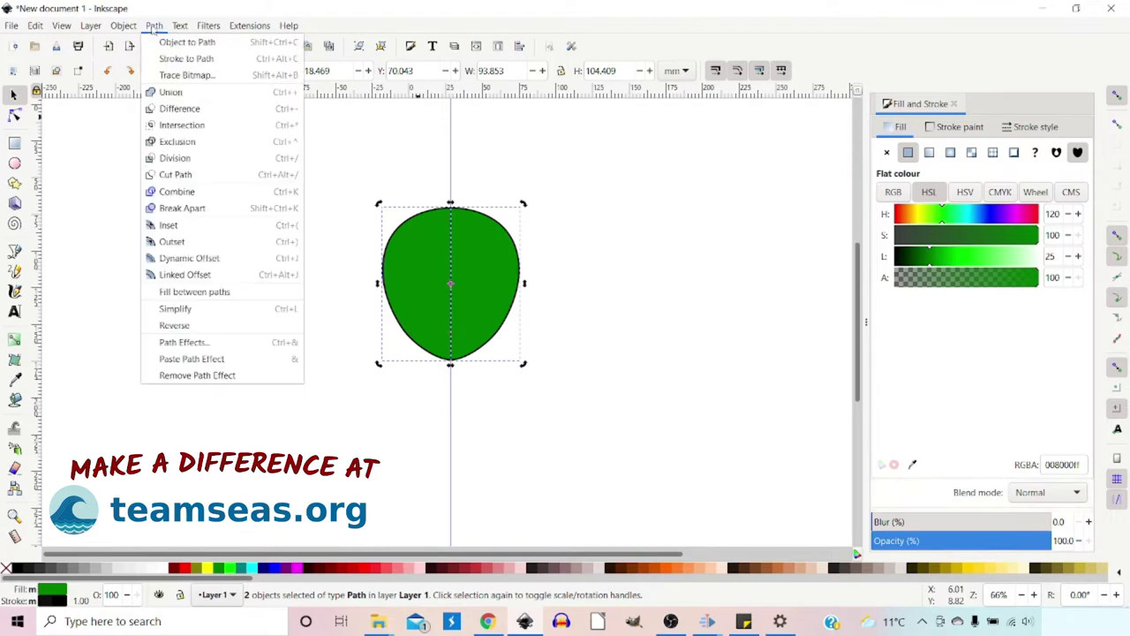
click(176, 92)
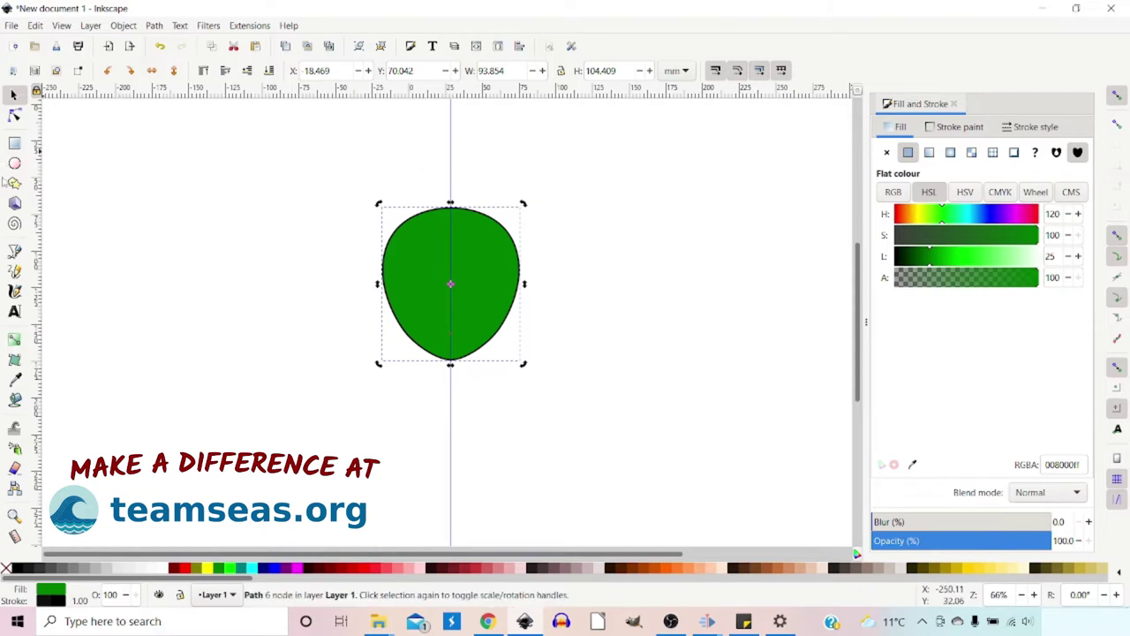
click(14, 251)
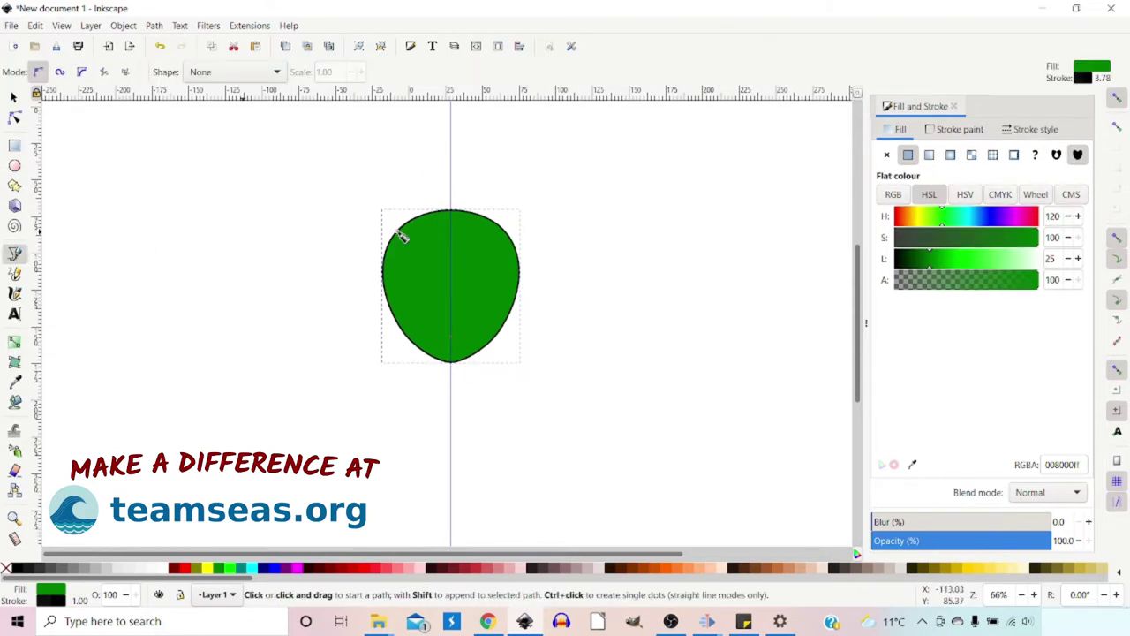
Draw the half-head outline above the body, ending with a node snapped onto the centre guide
key(Escape)
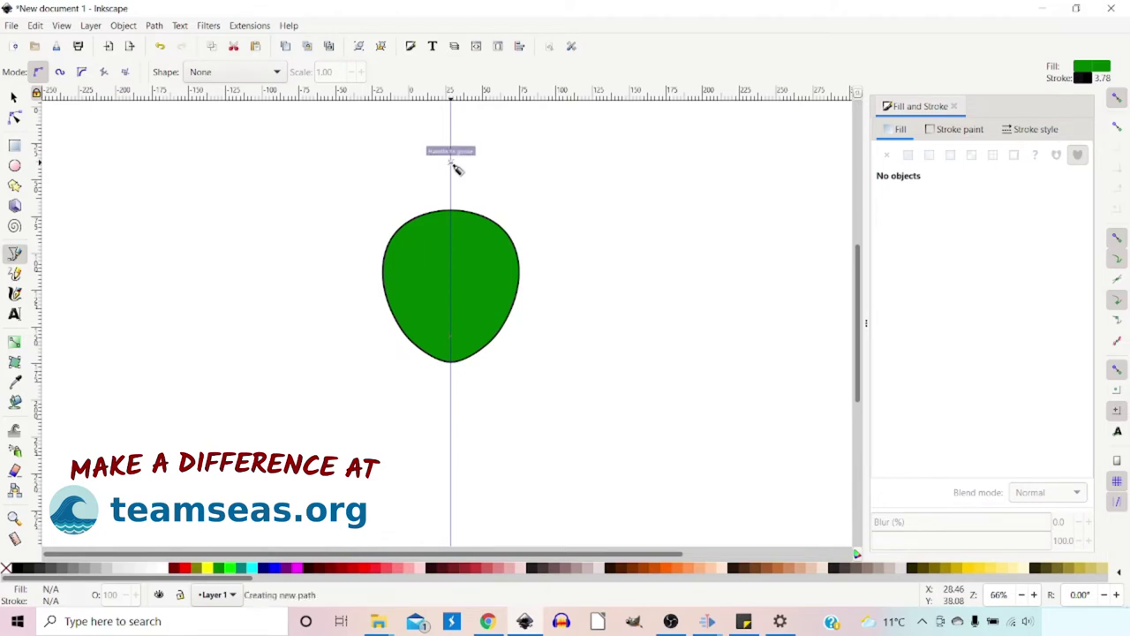
drag(451, 163, 469, 175)
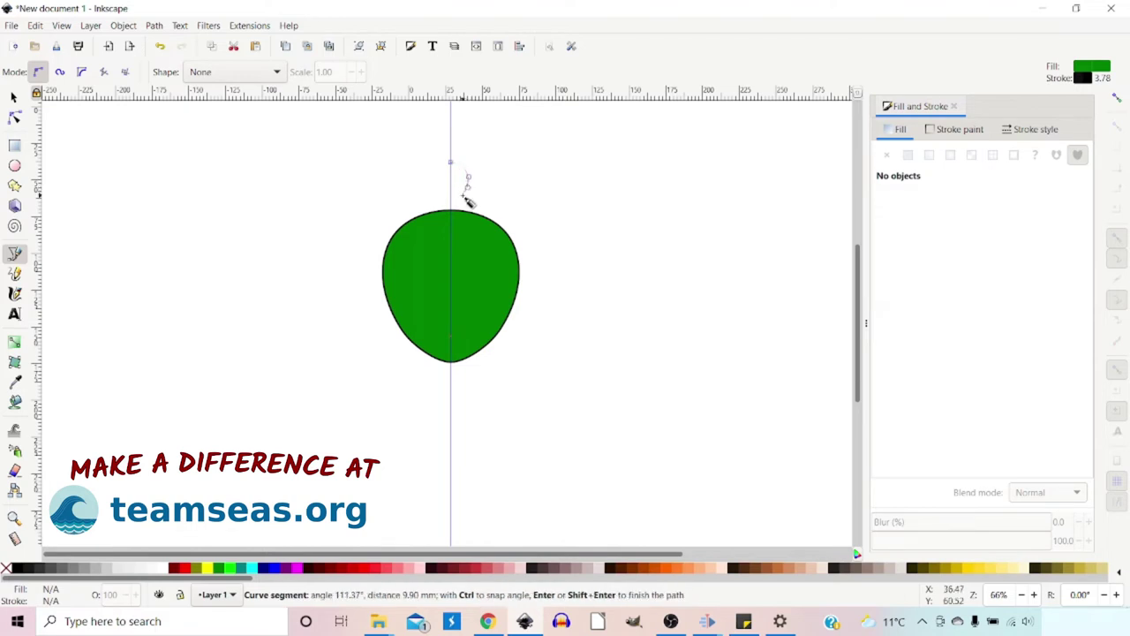
drag(466, 199, 472, 217)
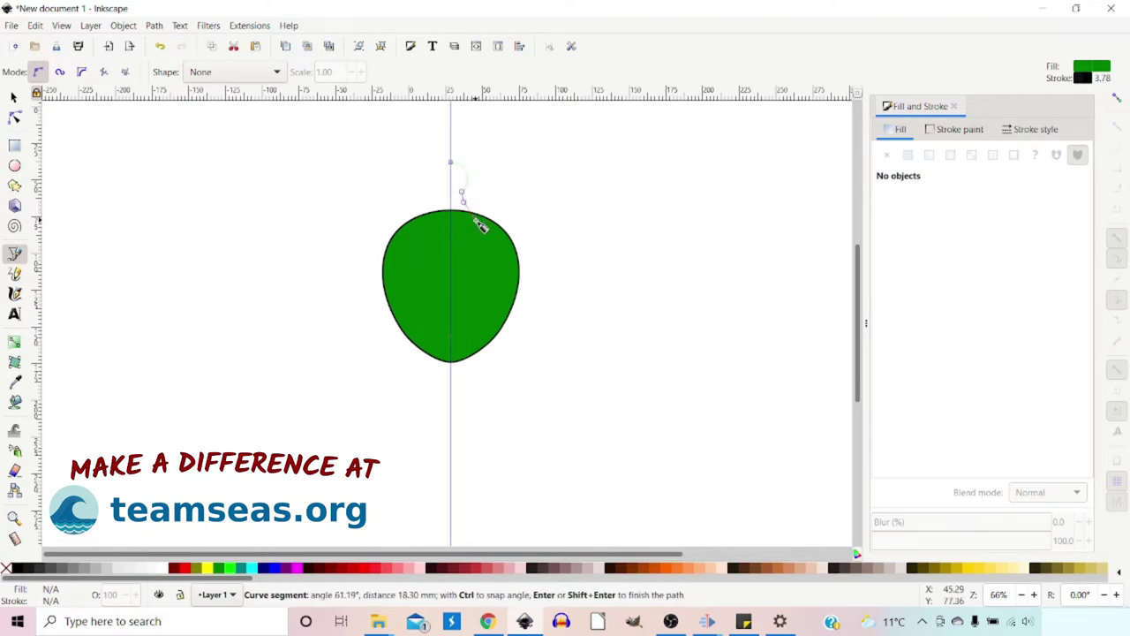
click(472, 217)
click(1116, 97)
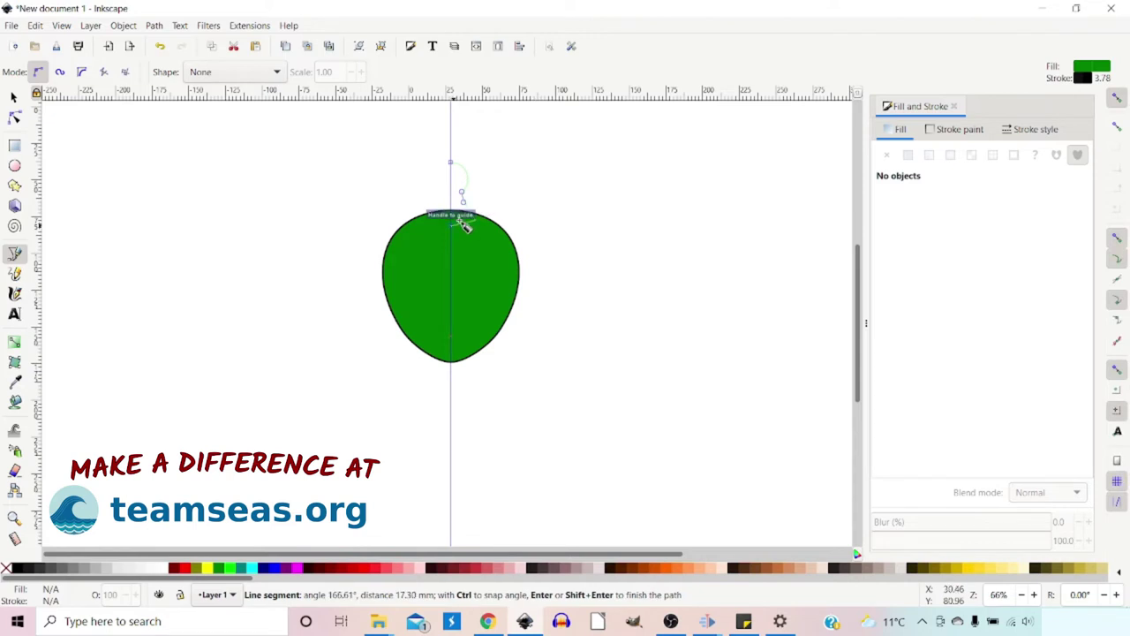
click(458, 226)
key(Return)
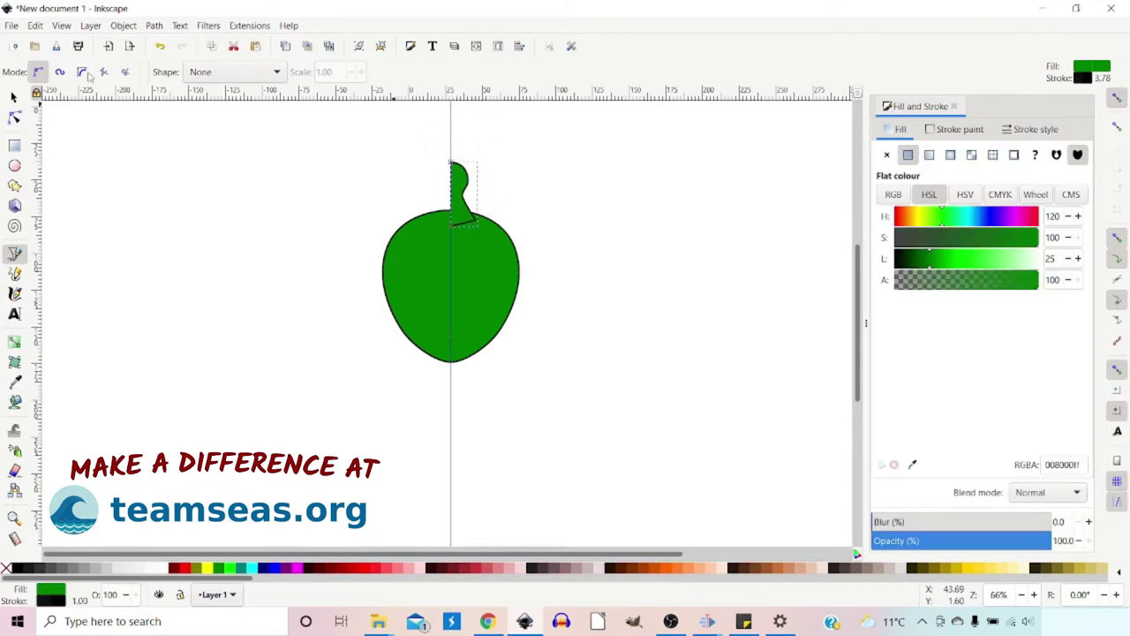
click(15, 118)
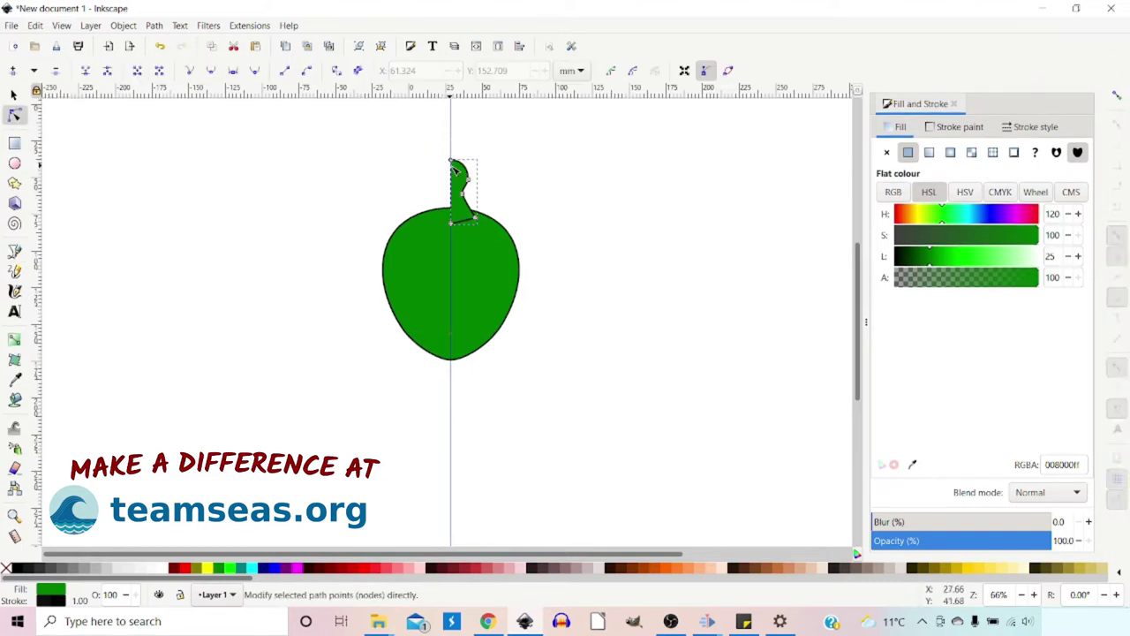
Raise the half-head's top node and reshape its lower nodes into a curved, narrower neck
drag(451, 162, 452, 154)
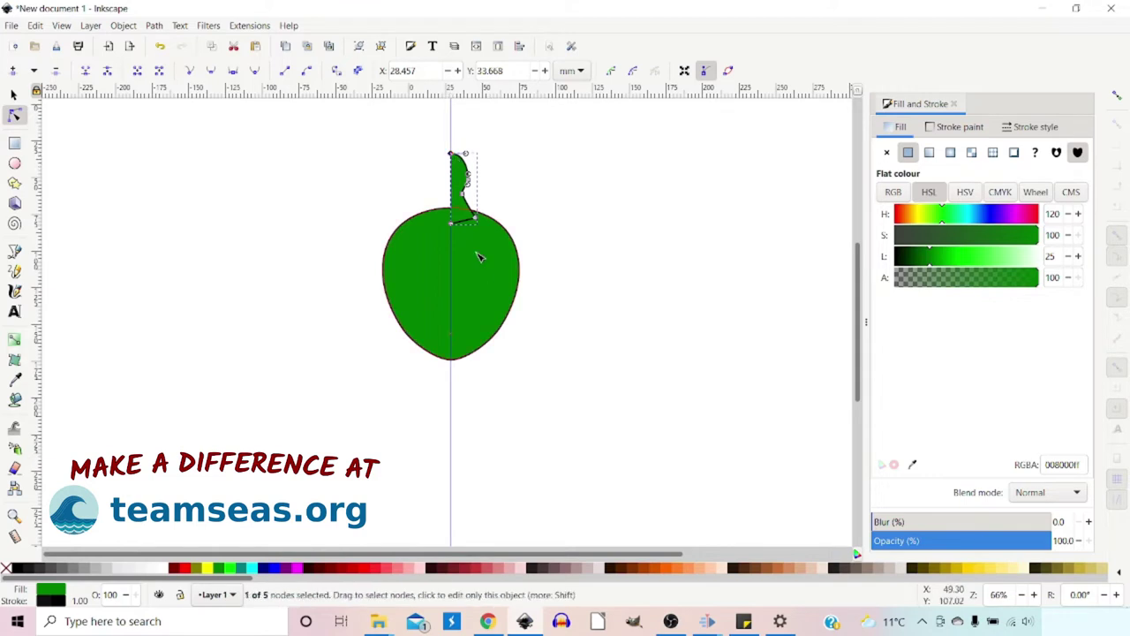
scroll(457, 202, up, 2)
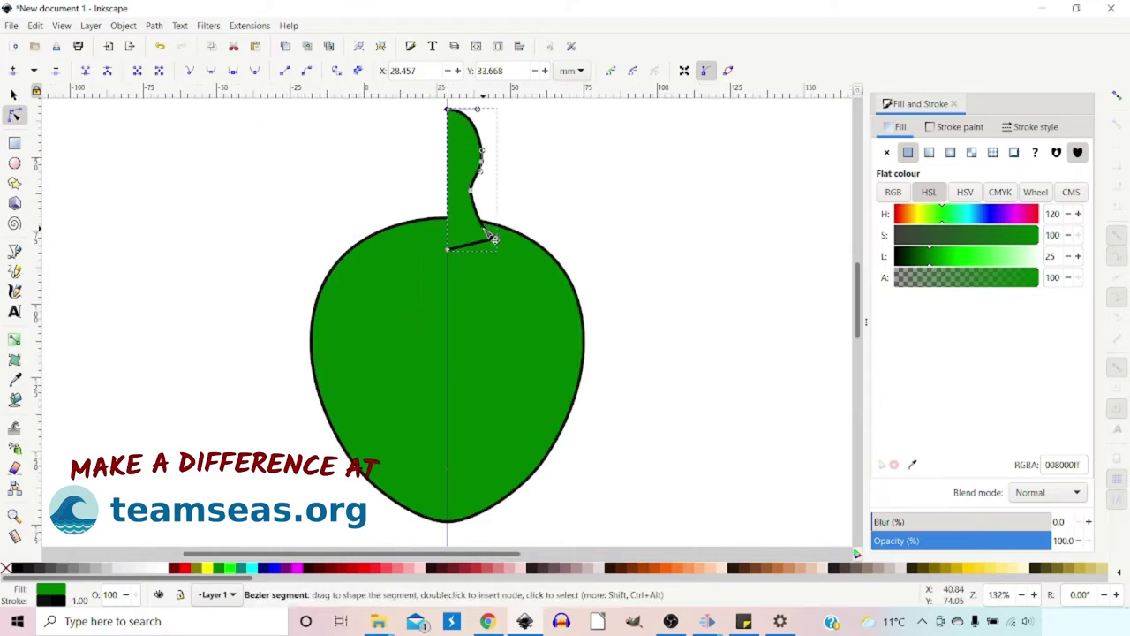
drag(498, 240, 510, 239)
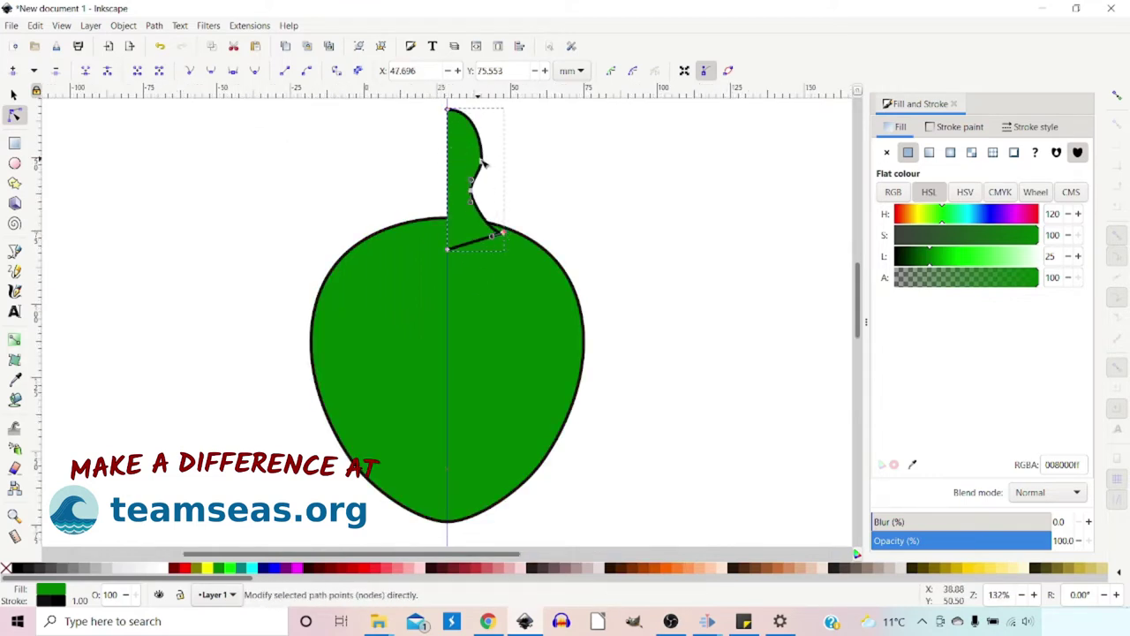
drag(483, 165, 474, 202)
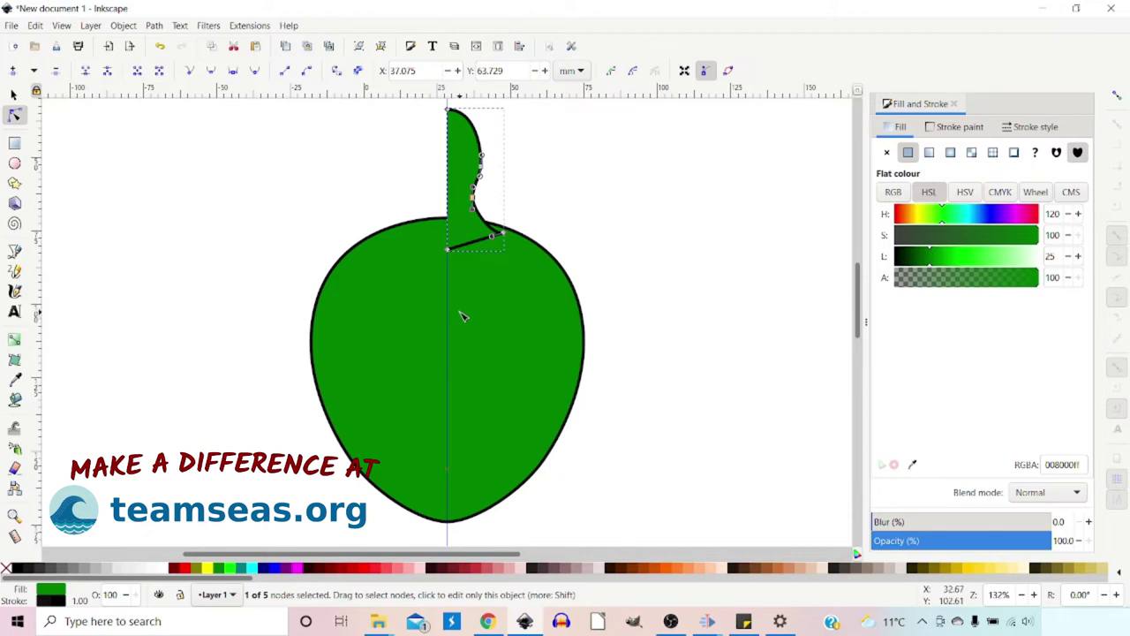
click(13, 94)
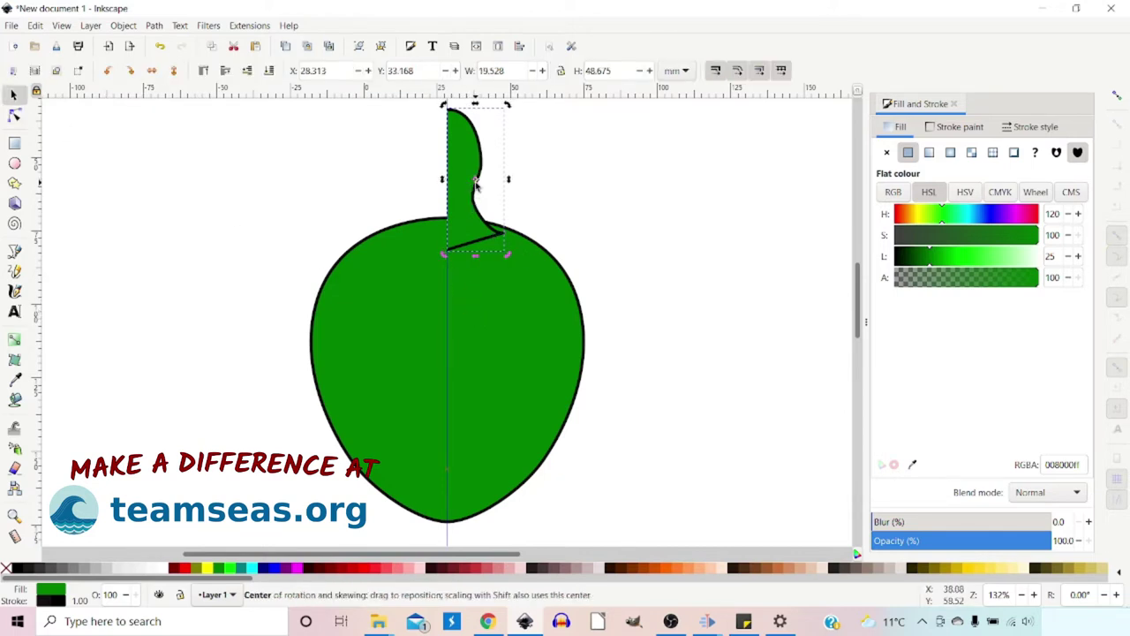
Duplicate the half-head, flip it across the guide, and select both head halves
drag(475, 183, 459, 180)
key(percent)
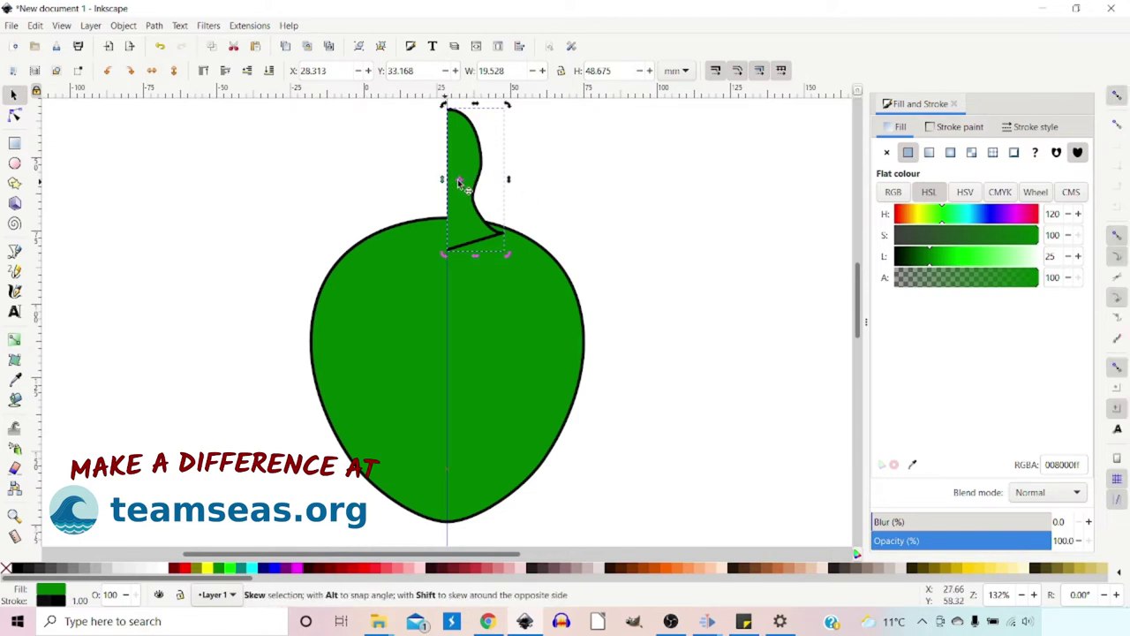
drag(458, 183, 463, 173)
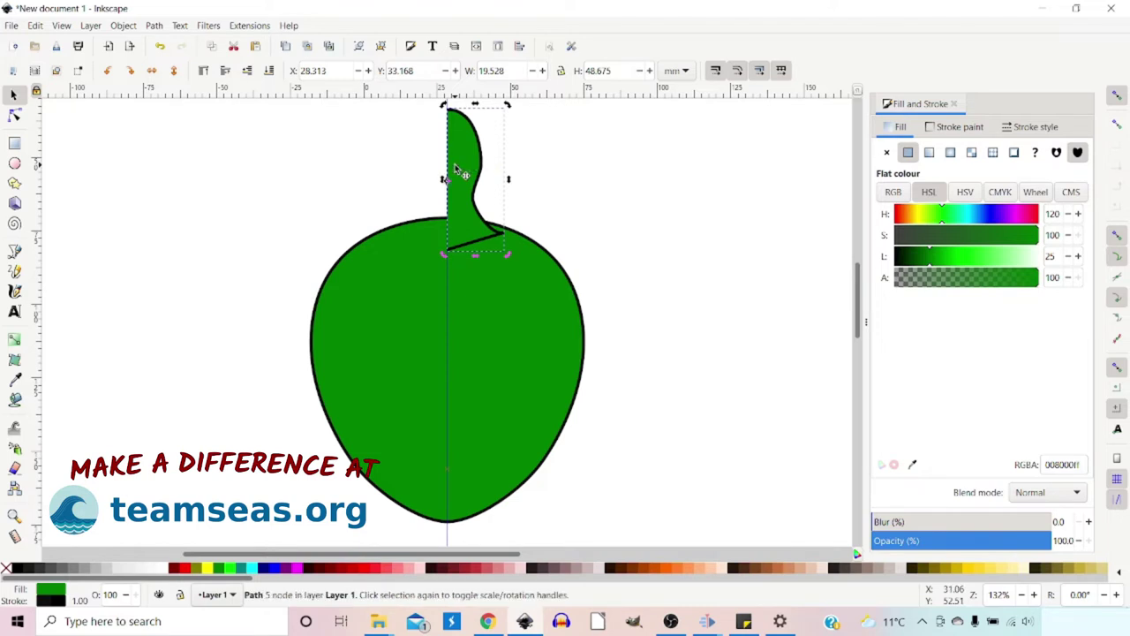
click(151, 70)
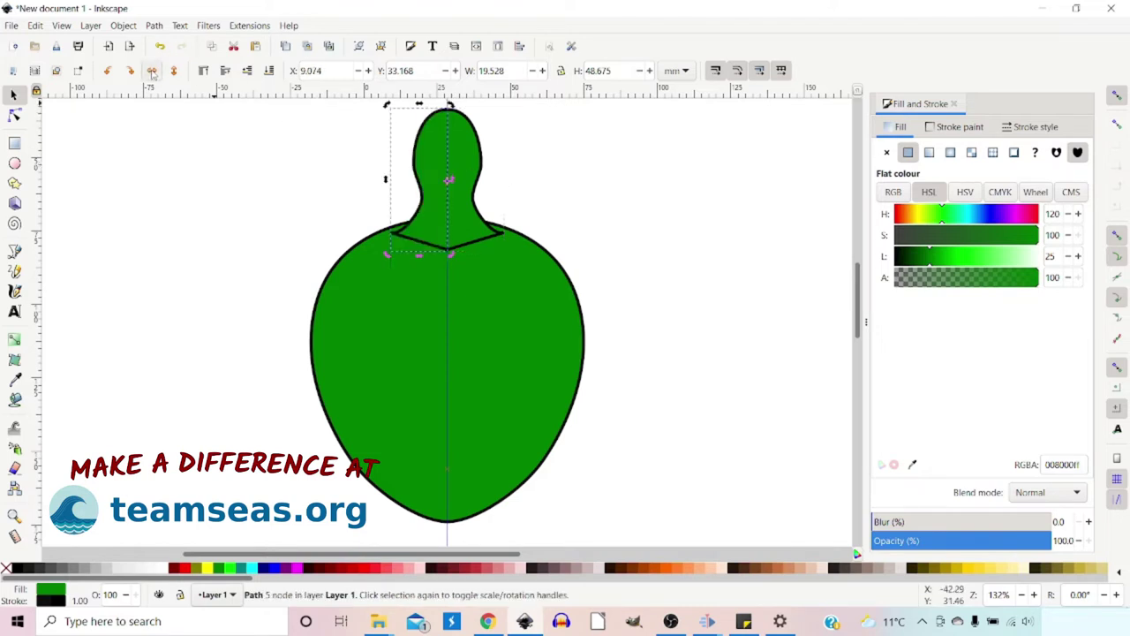
shift+click(480, 165)
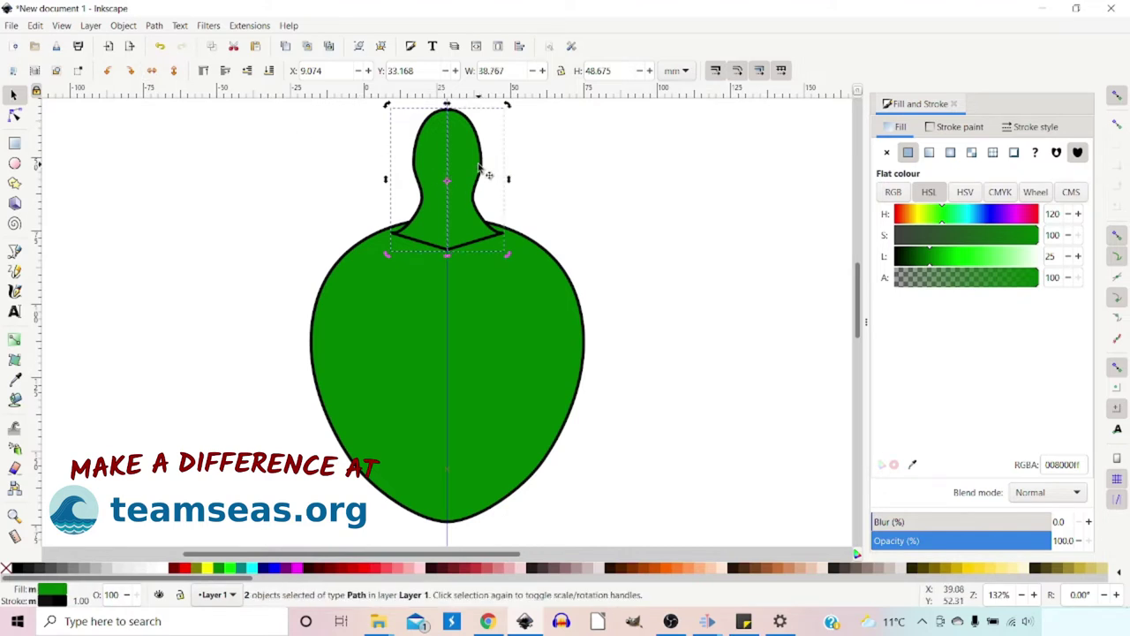
Union the two head halves into one path and lower it one step behind the body
click(155, 26)
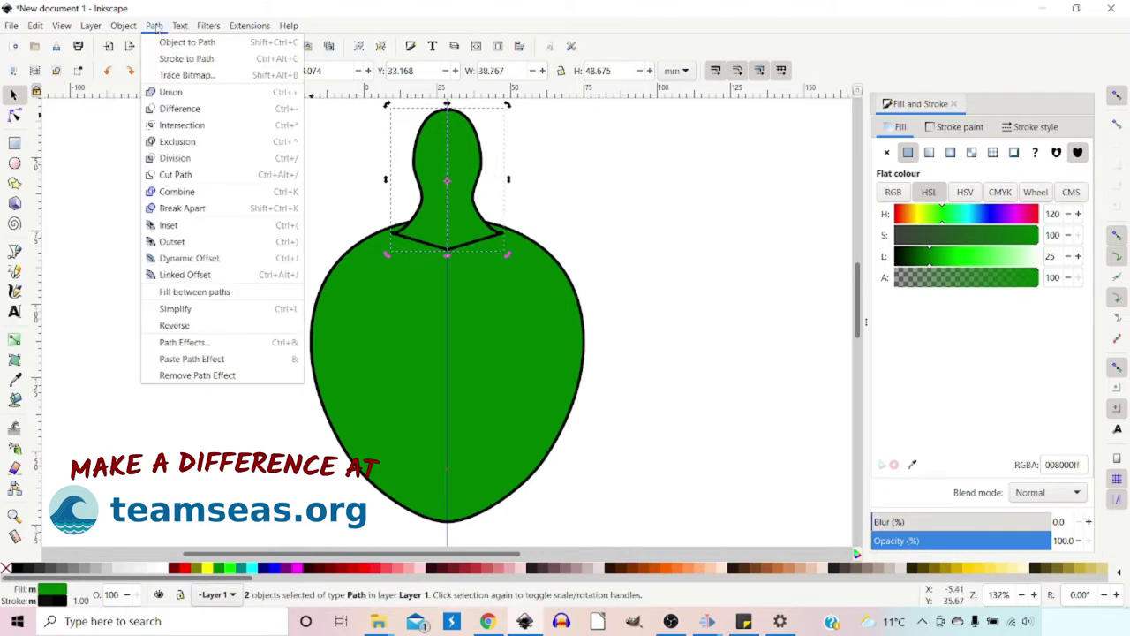
click(173, 93)
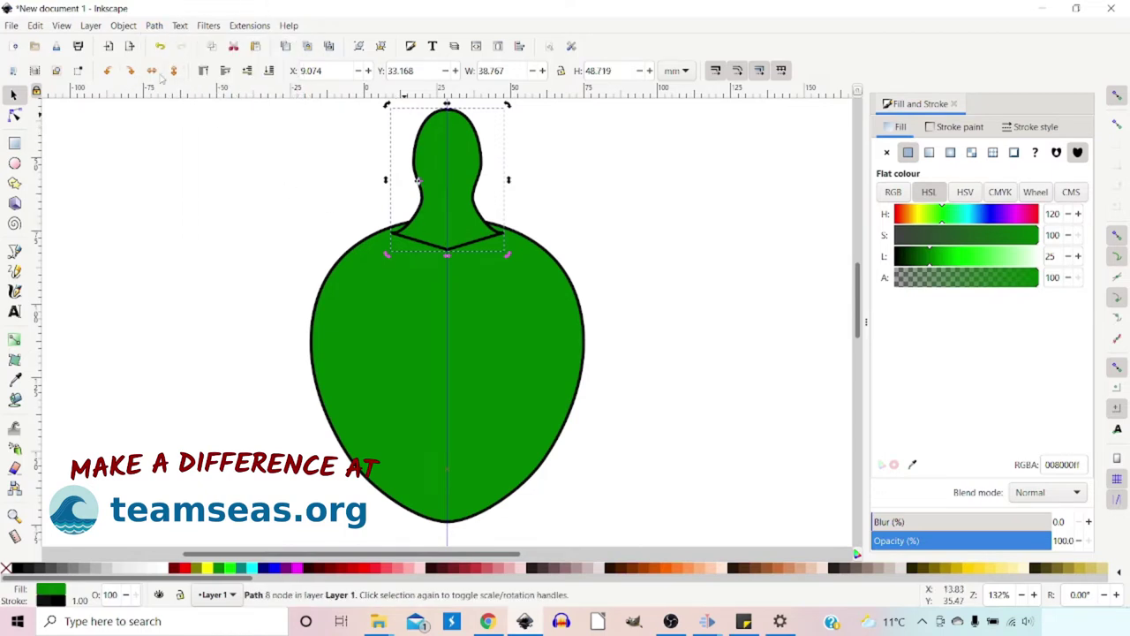
click(248, 71)
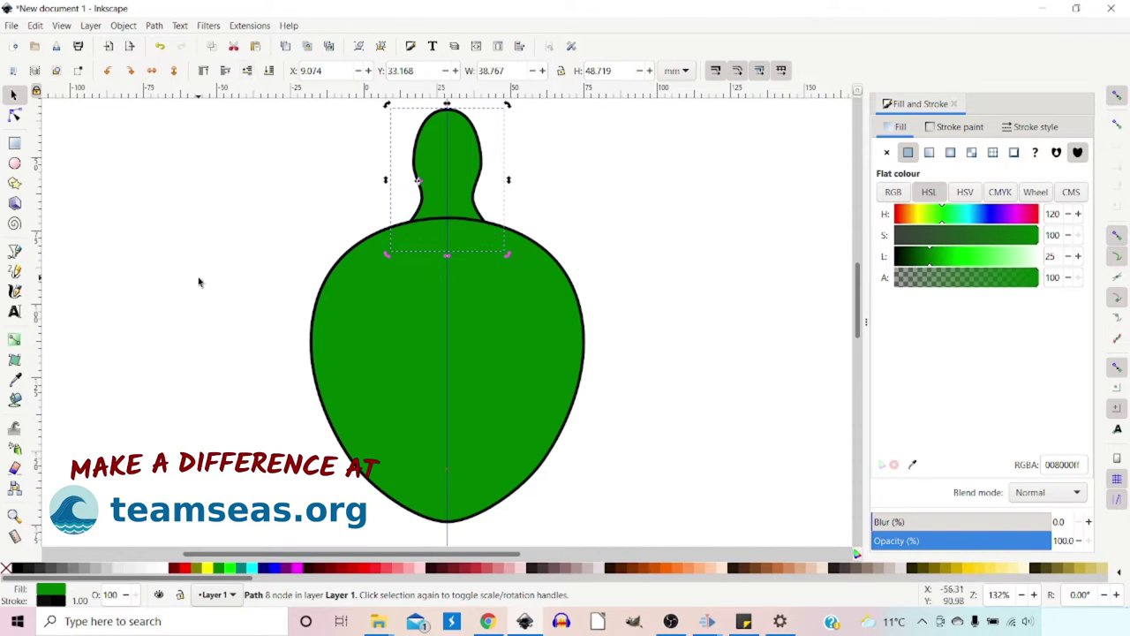
click(14, 254)
Draw a closed curved front flipper from the body's upper right edge out to a pointed tip
click(500, 234)
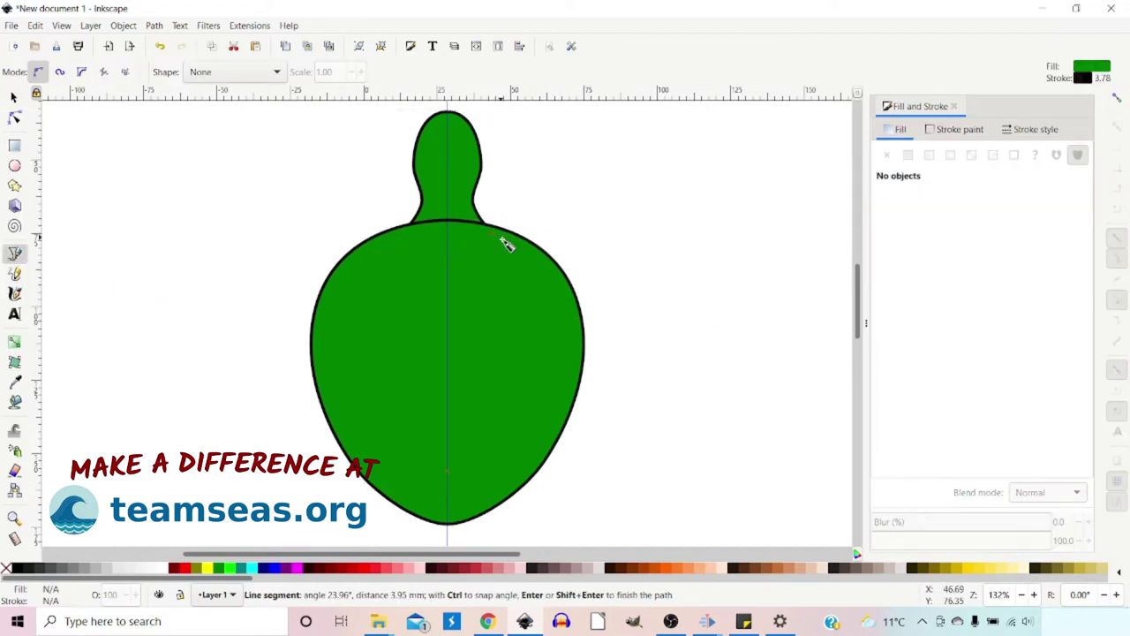
key(Escape)
drag(498, 232, 506, 238)
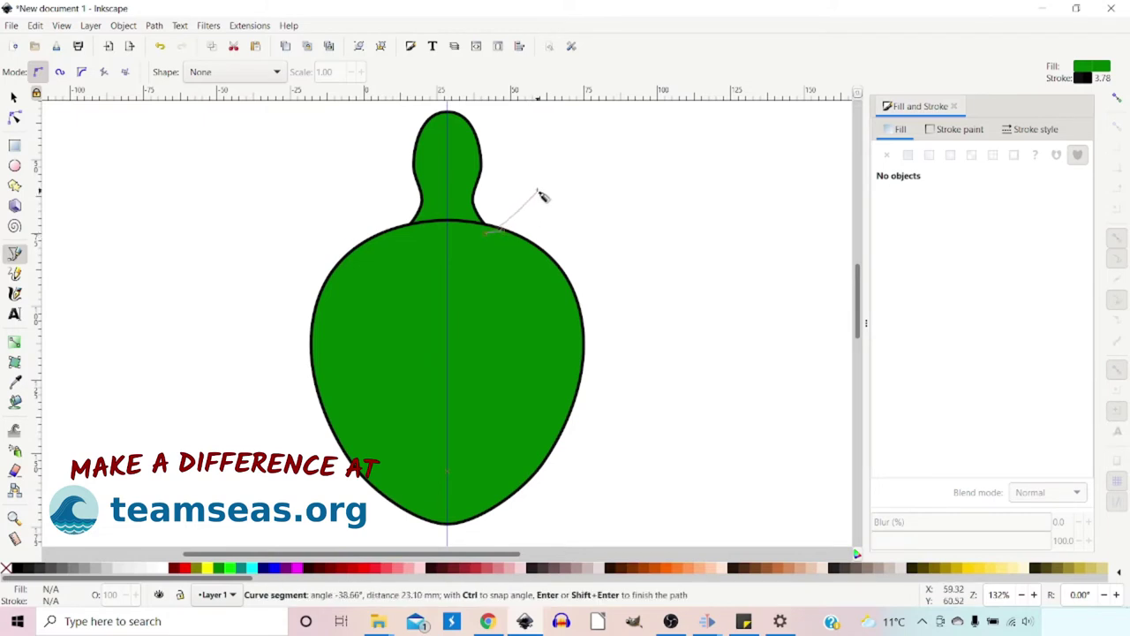
drag(539, 187, 581, 182)
drag(708, 291, 734, 356)
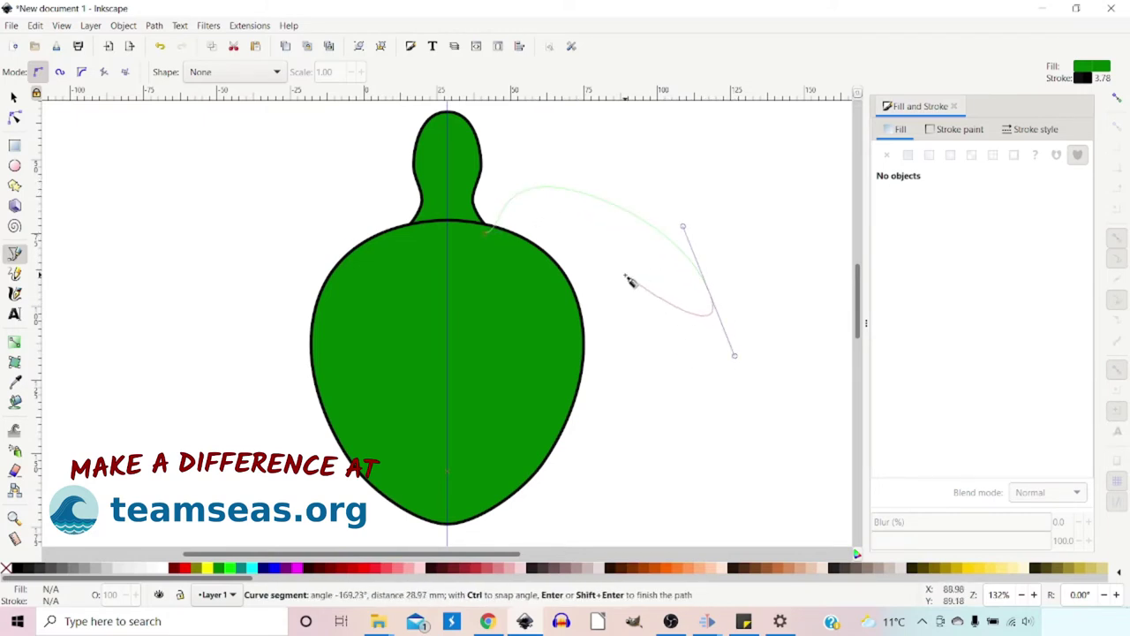
drag(591, 252, 553, 281)
click(490, 239)
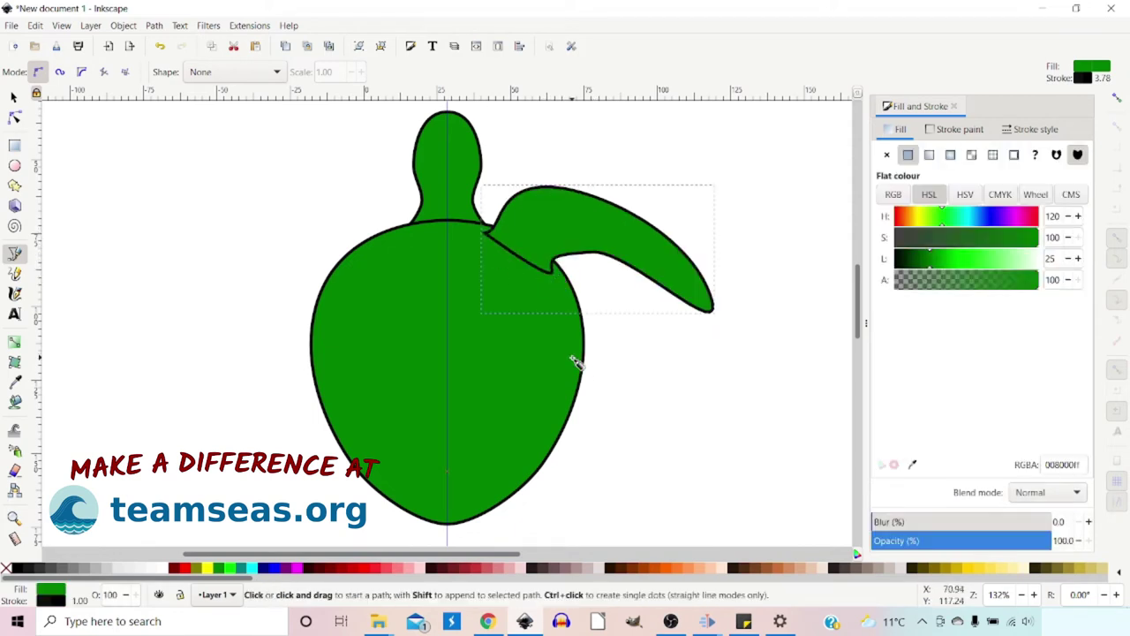
Drag the front flipper's nodes to form a long fin with a lowered tip and reshaped inner edge
key(n)
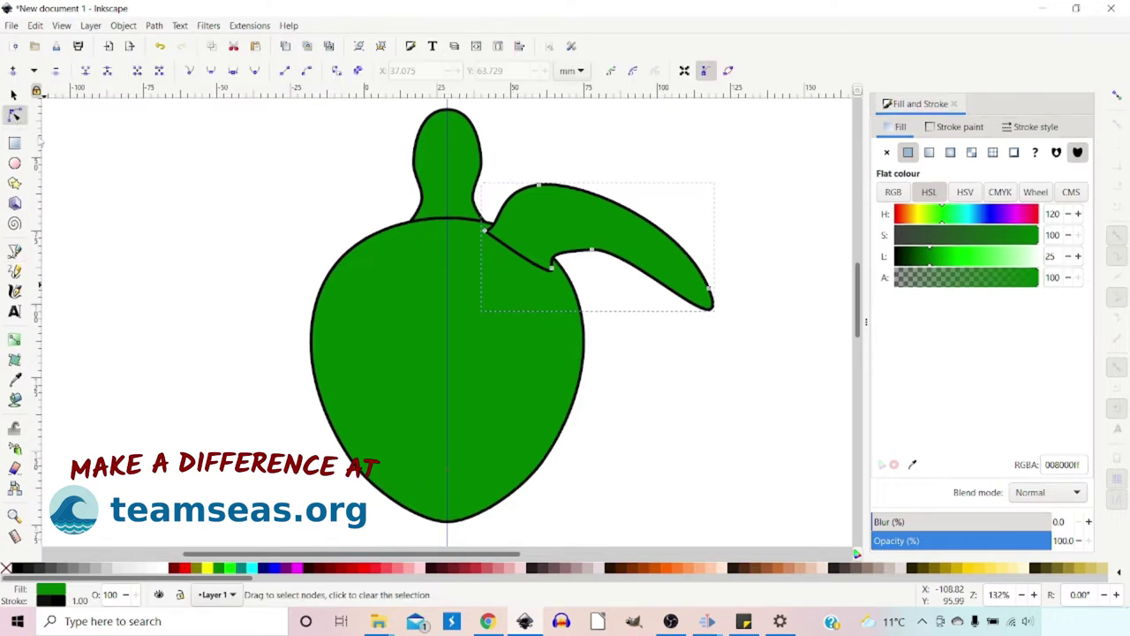
drag(595, 251, 584, 247)
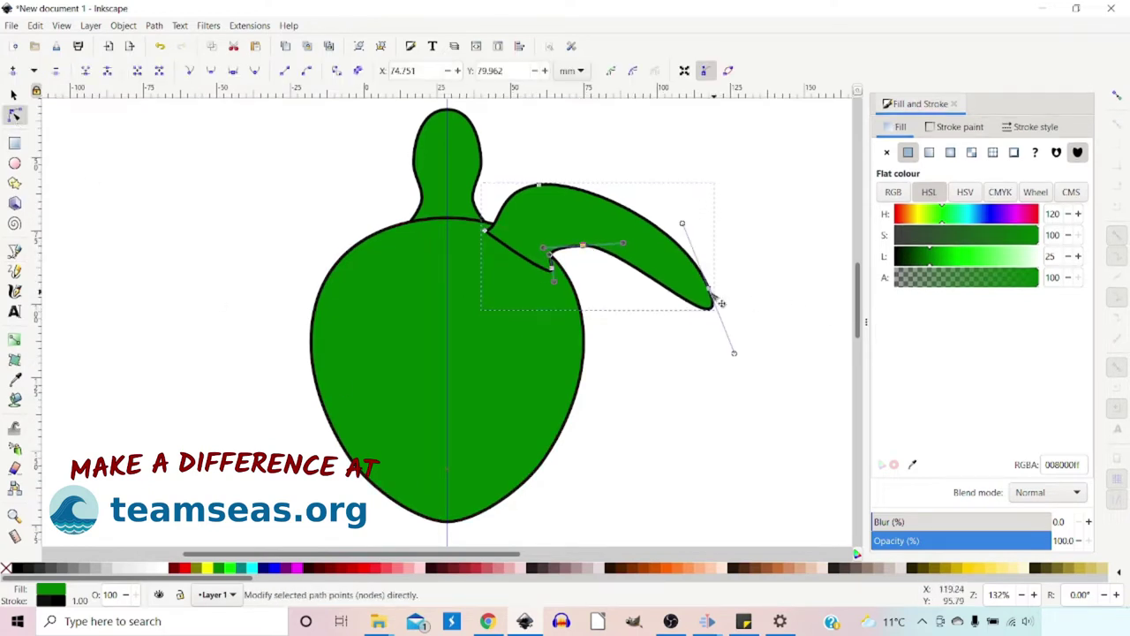
drag(710, 292, 712, 321)
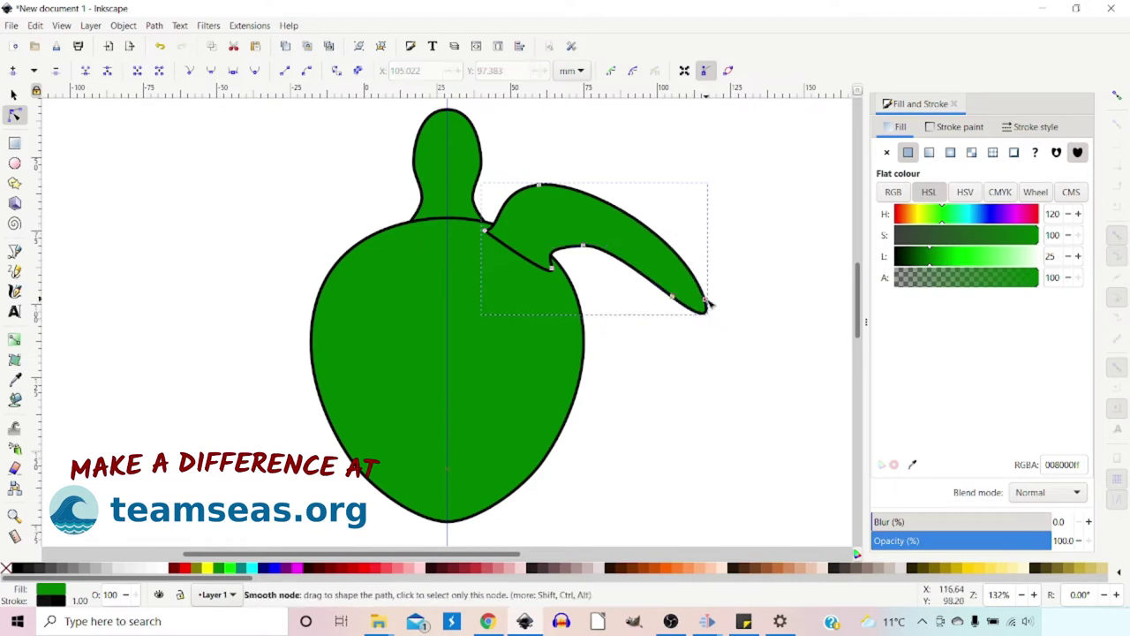
drag(683, 236, 694, 233)
drag(540, 187, 557, 190)
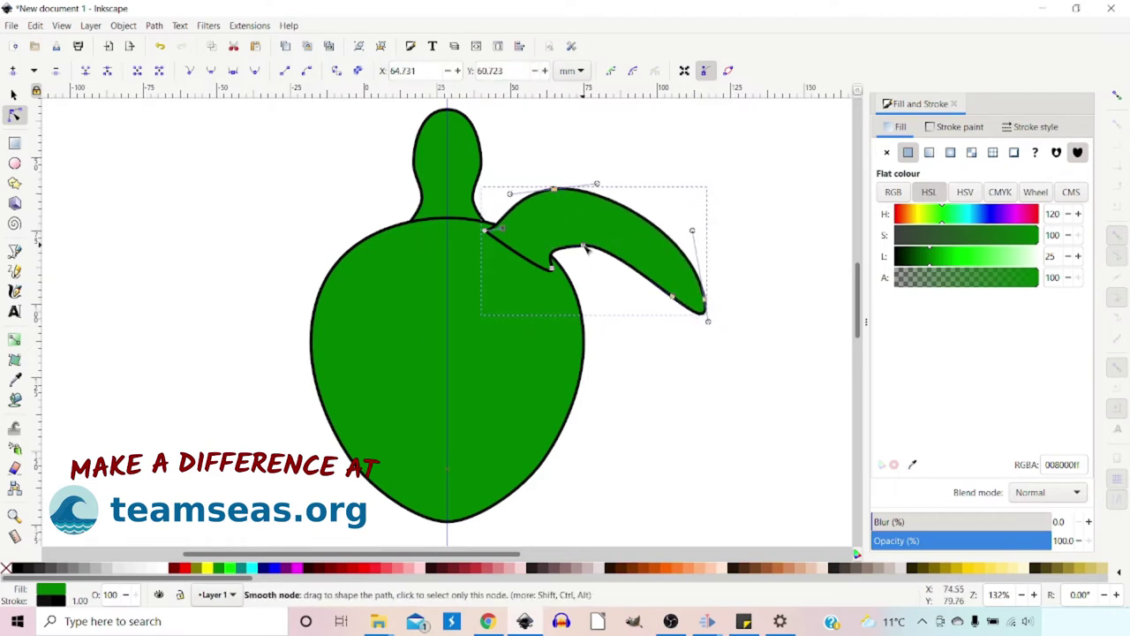
drag(582, 245, 733, 319)
drag(706, 308, 681, 335)
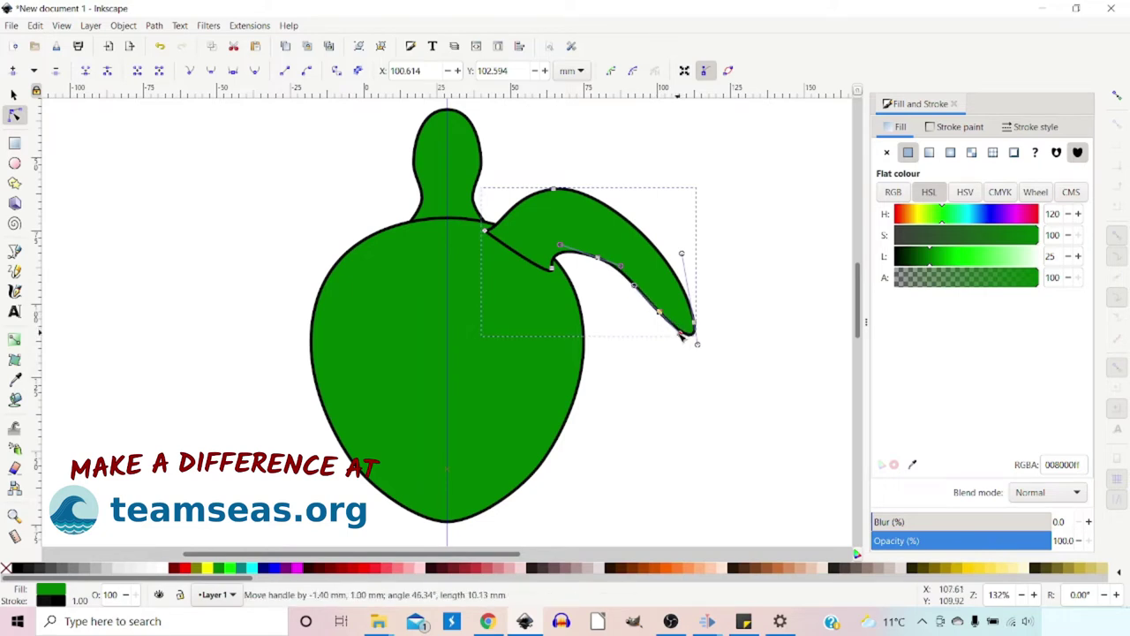
drag(551, 265, 556, 283)
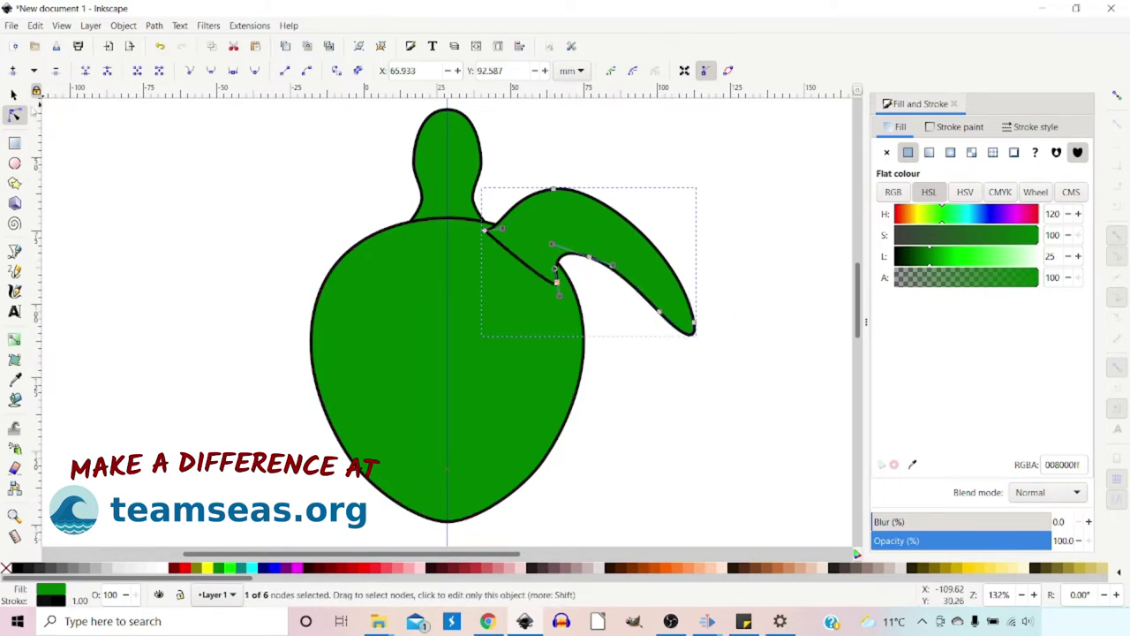
Lower the flipper behind the body, then refine its upper and inner curves and stretch the tip right
click(13, 95)
click(248, 71)
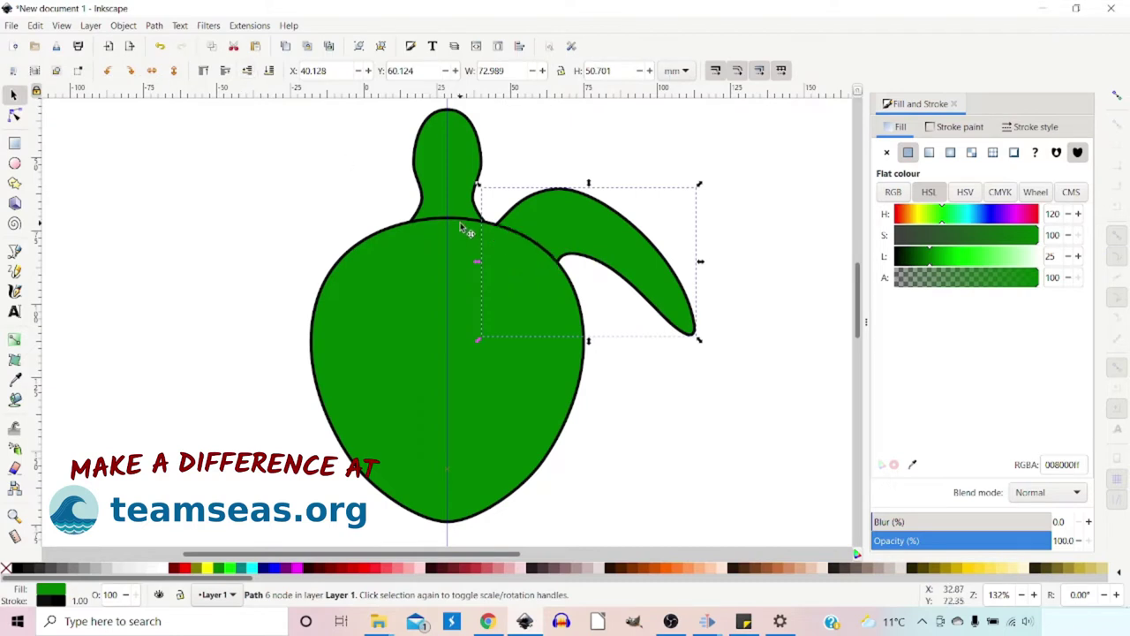
click(14, 114)
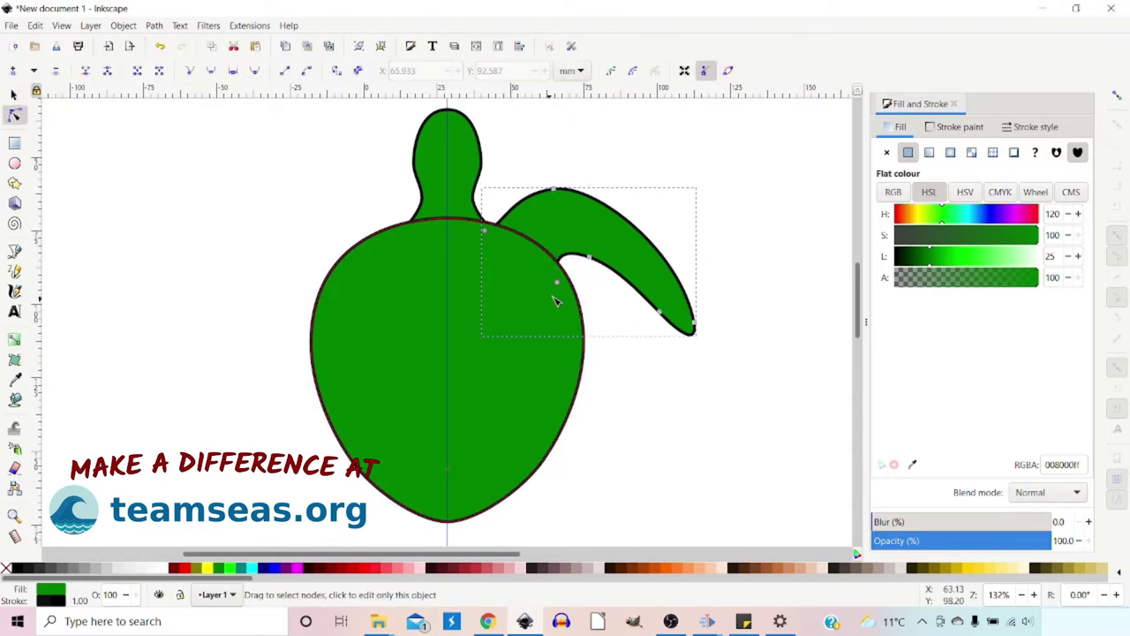
drag(555, 294, 567, 294)
click(553, 189)
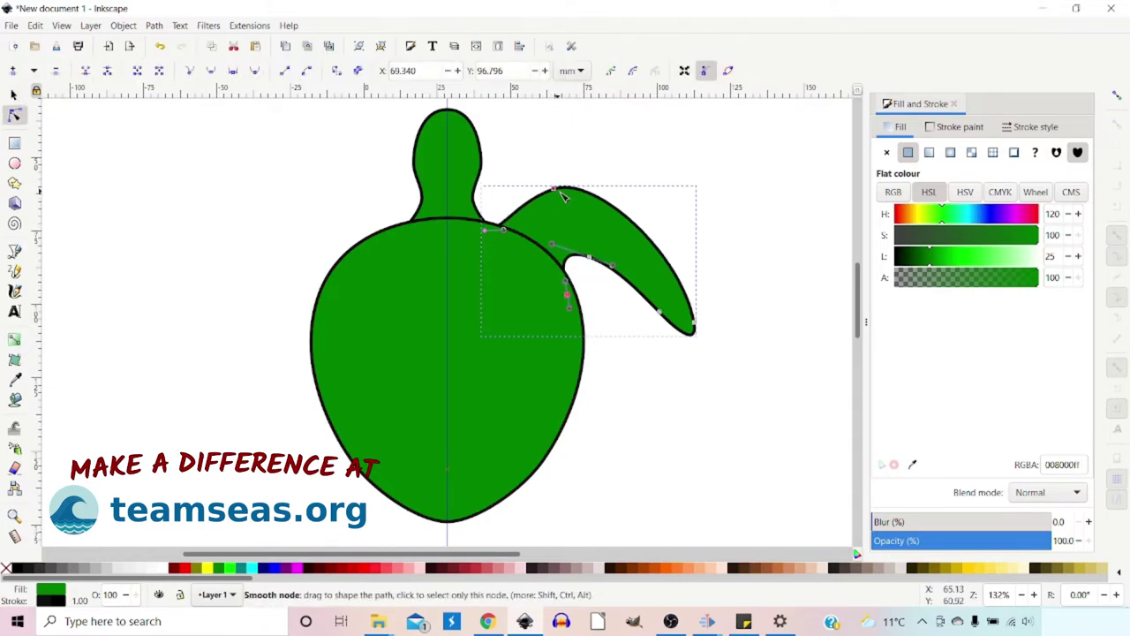
drag(585, 190, 614, 187)
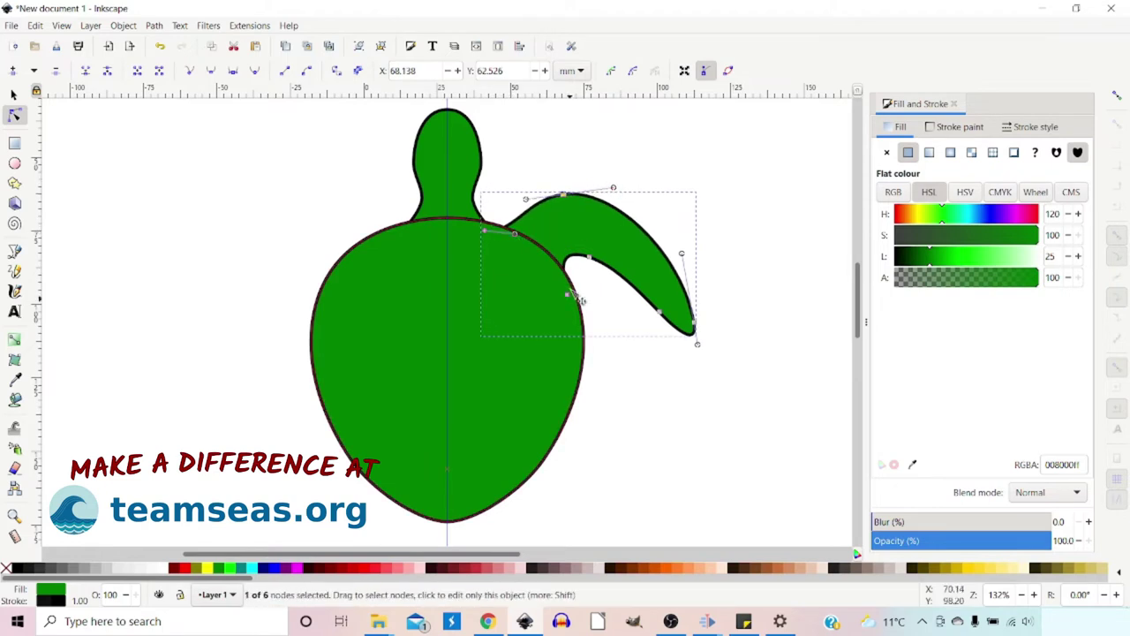
drag(567, 295, 574, 311)
drag(591, 263, 589, 262)
drag(694, 326, 711, 332)
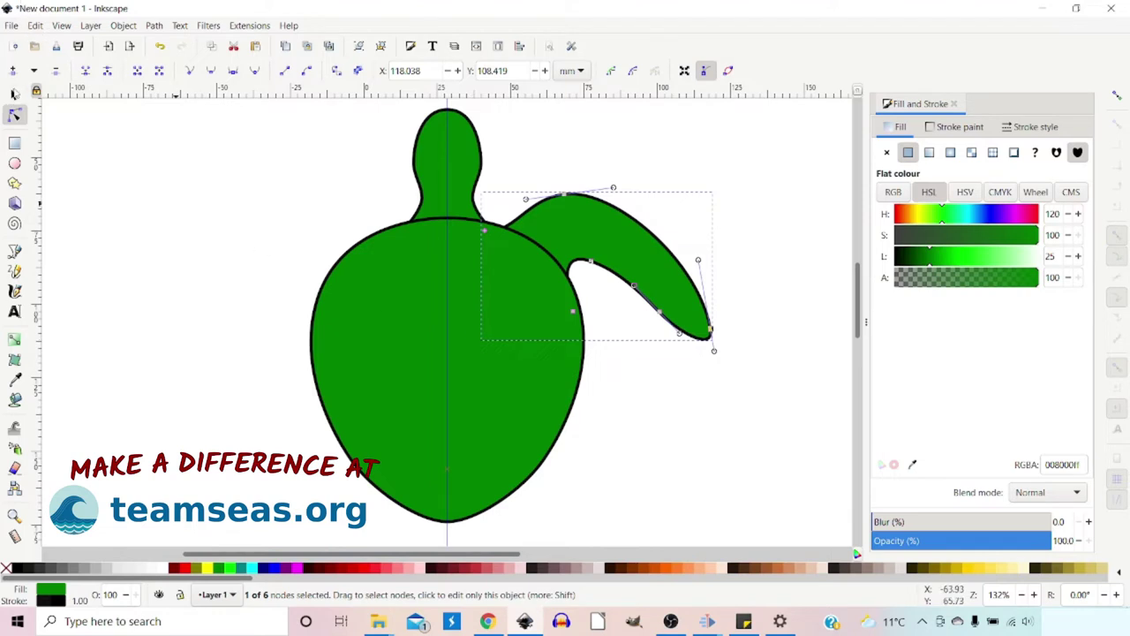
click(13, 93)
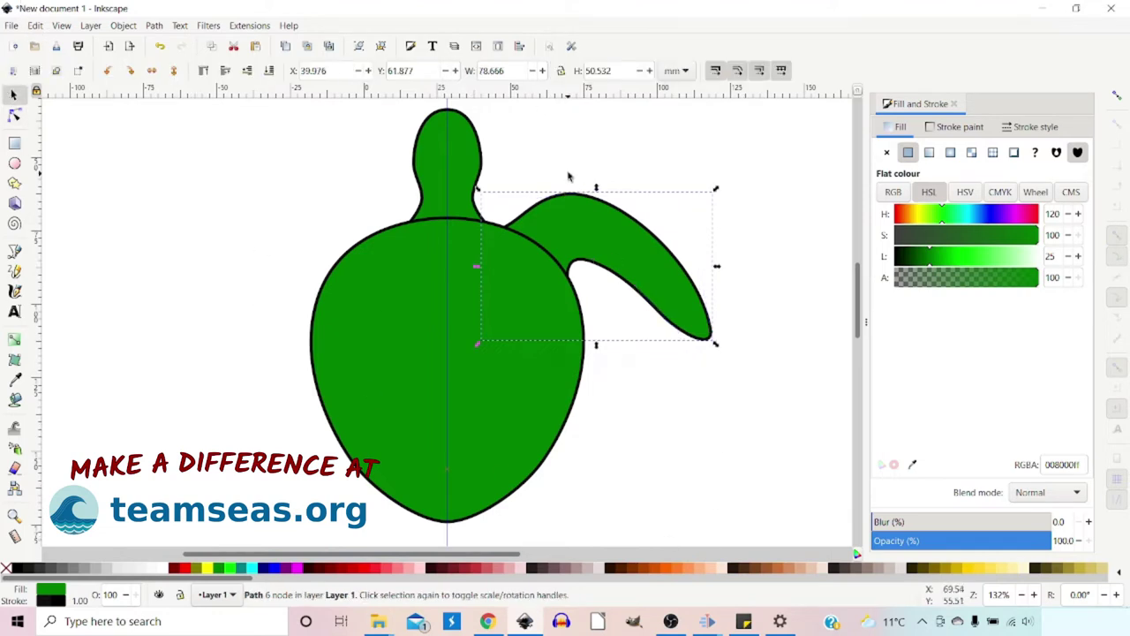
Duplicate the front flipper, flip the copy horizontally about the centre guide, and lower it to the bottom
key(ctrl)
key(Home)
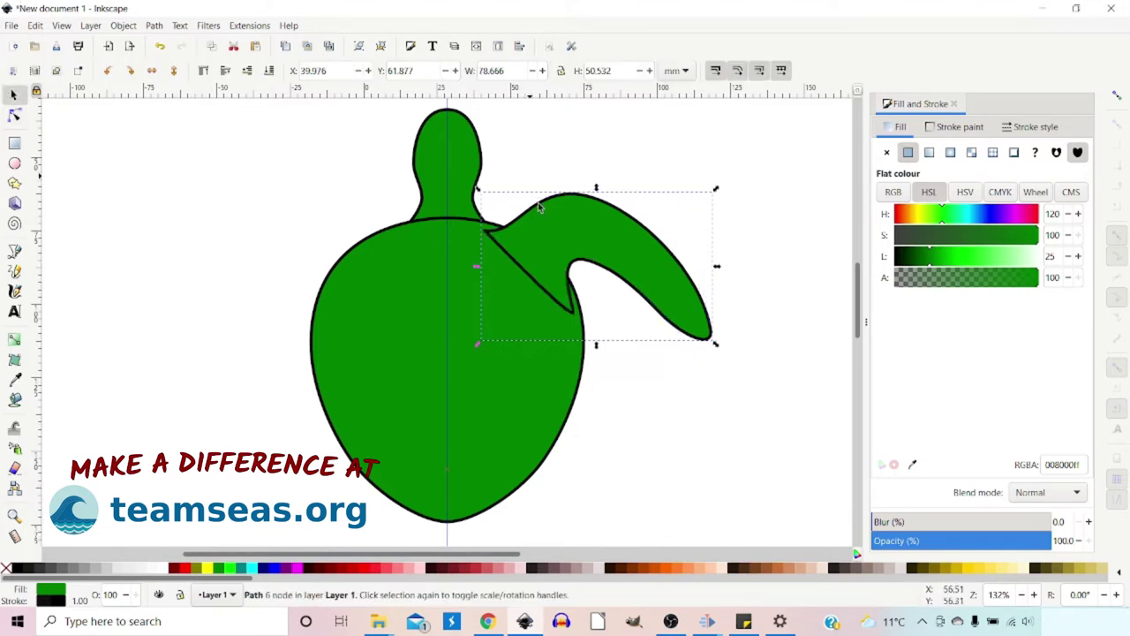
click(595, 231)
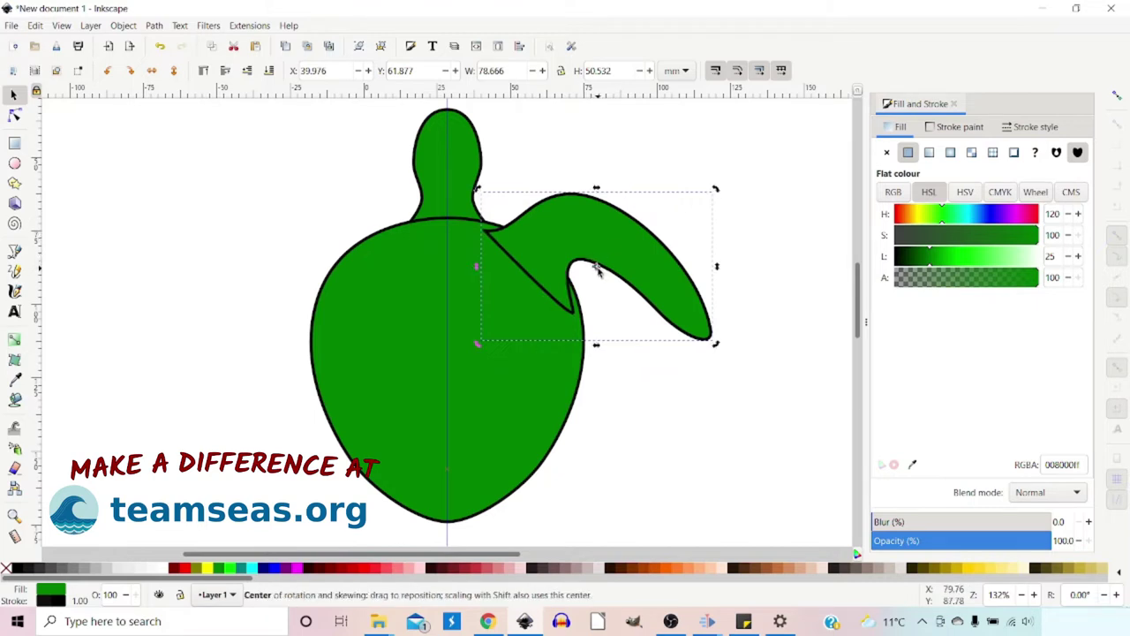
click(1115, 95)
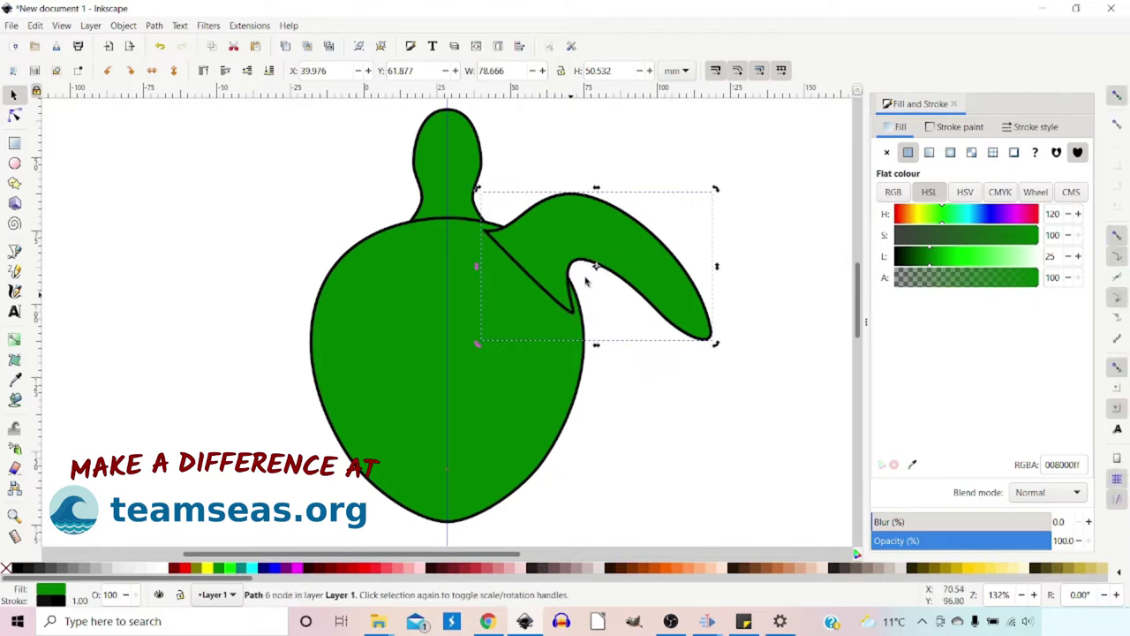
drag(596, 266, 450, 274)
click(151, 71)
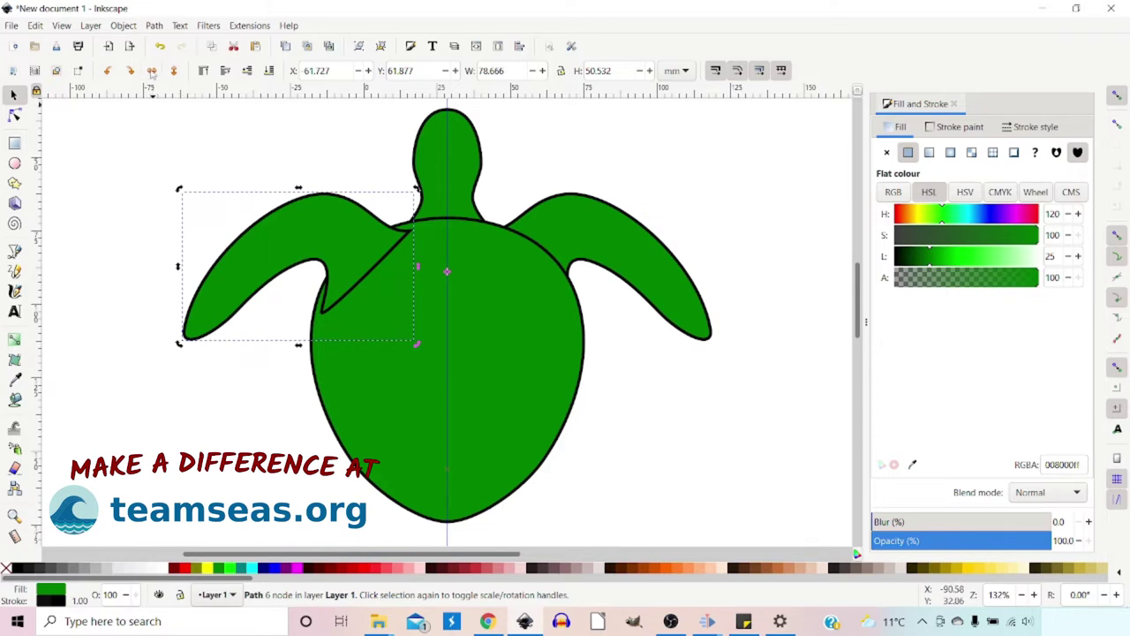
click(248, 72)
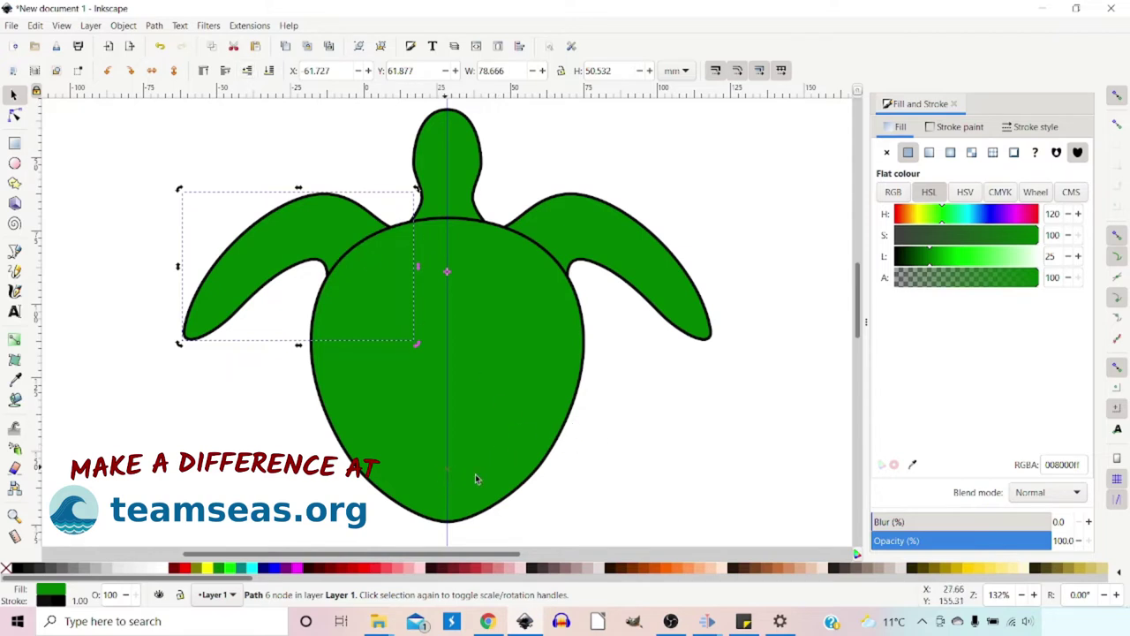
scroll(617, 383, down, 2)
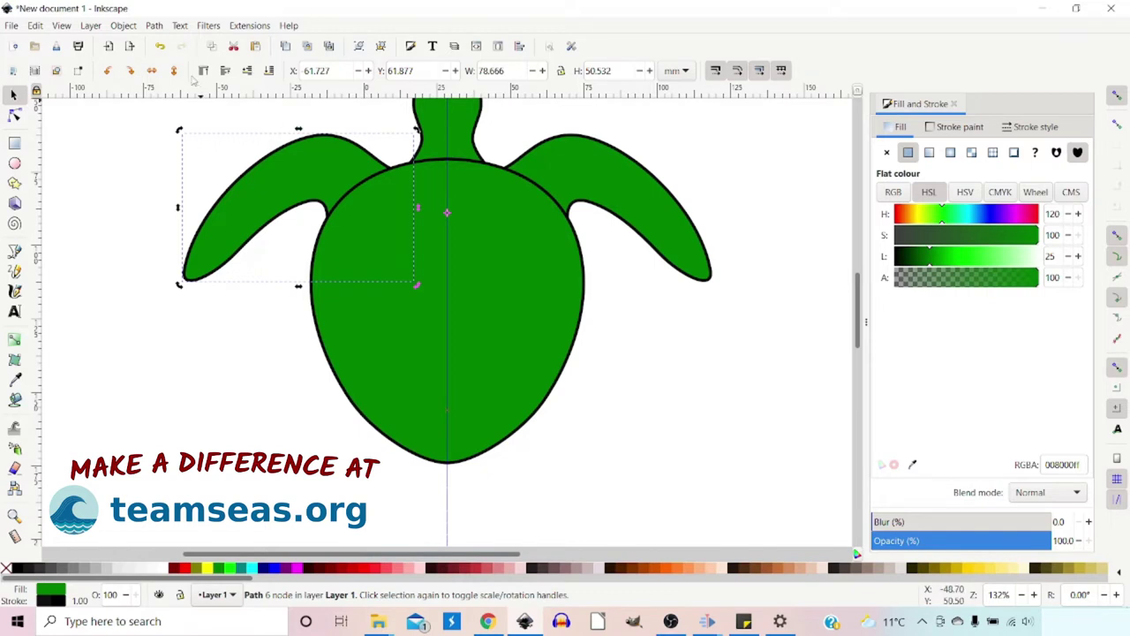
Draw a closed curved hind flipper path with the Bezier pen below the shell's lower right
key(b)
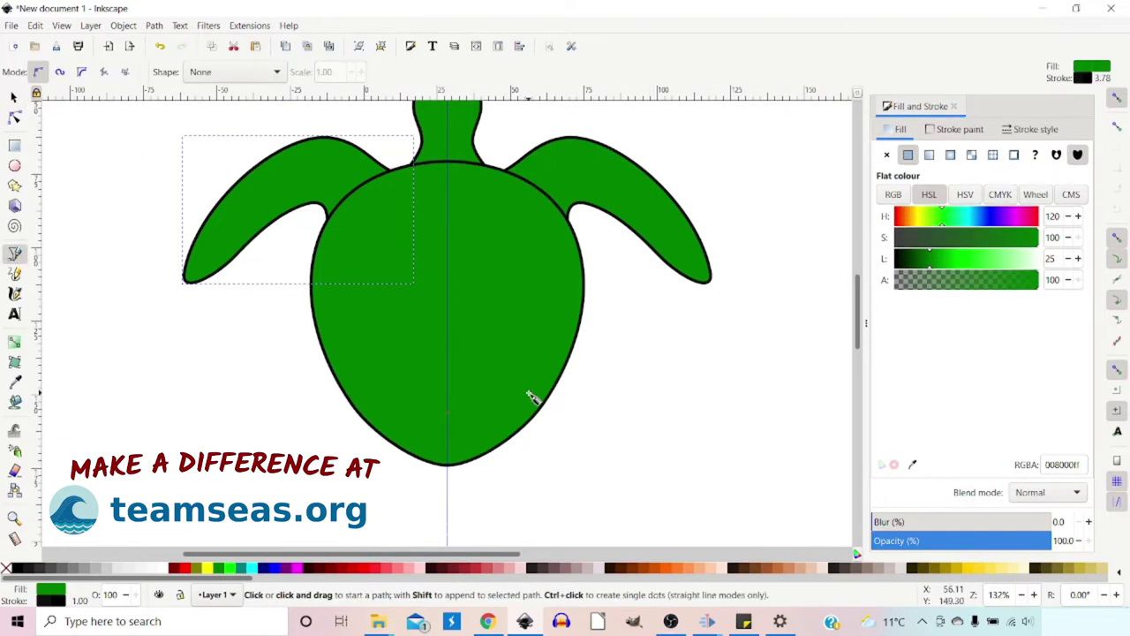
click(540, 384)
drag(624, 475, 620, 540)
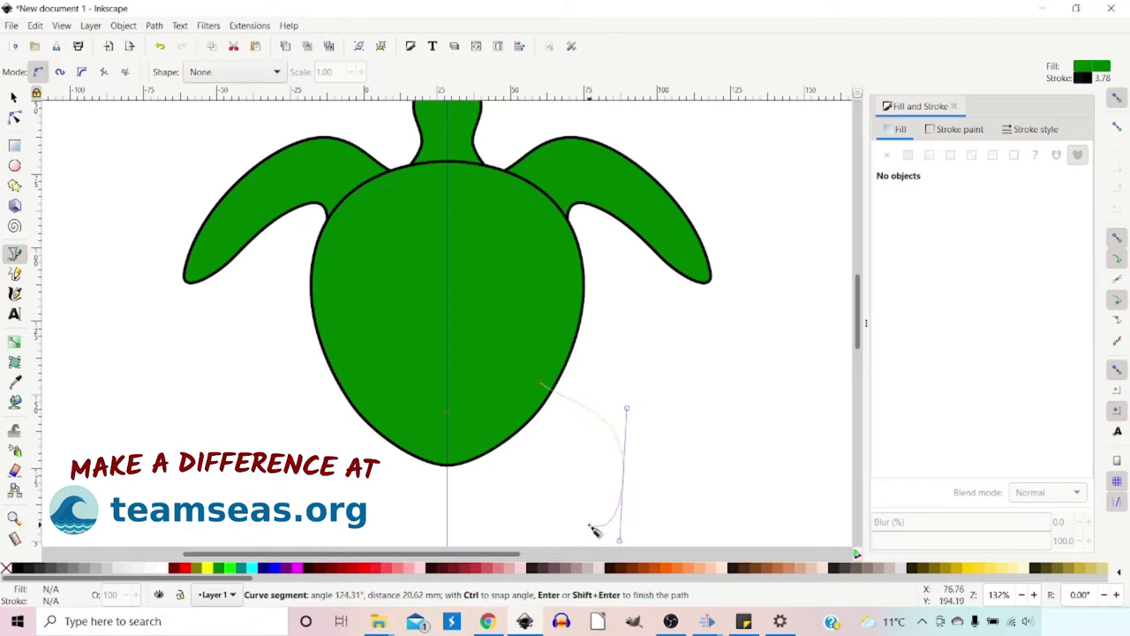
scroll(587, 466, down, 3)
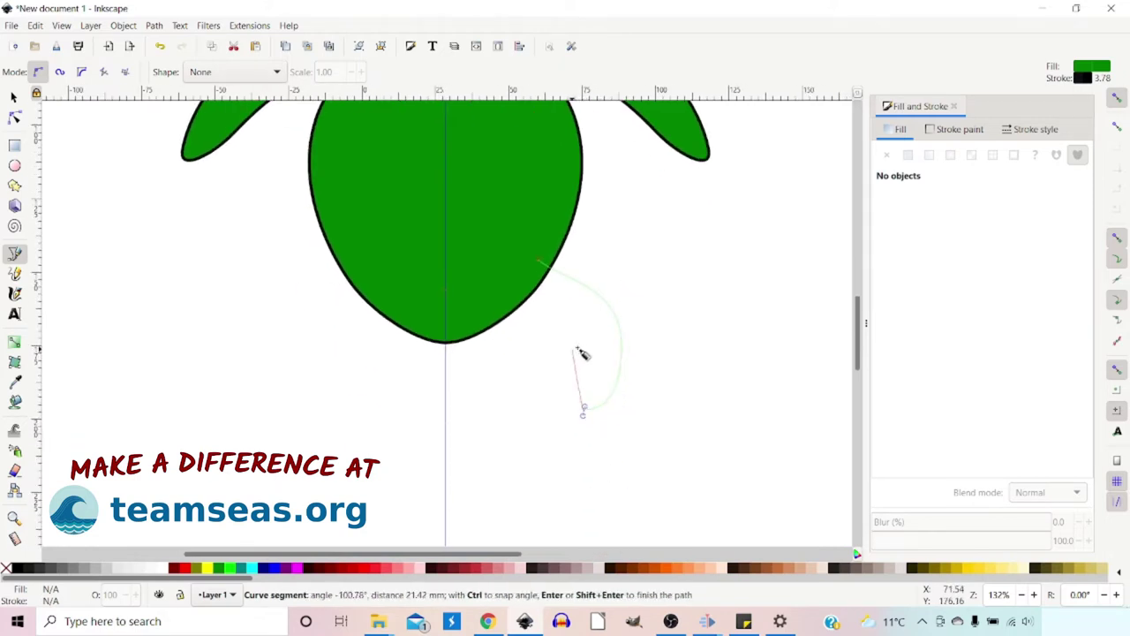
drag(576, 342, 594, 366)
click(477, 320)
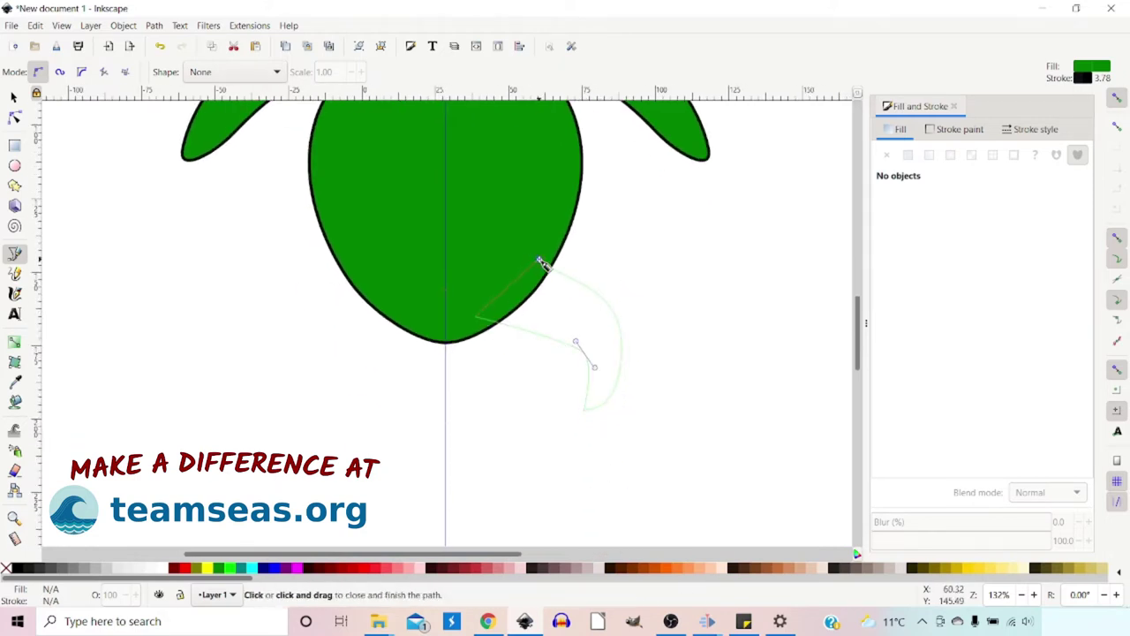
click(539, 262)
key(n)
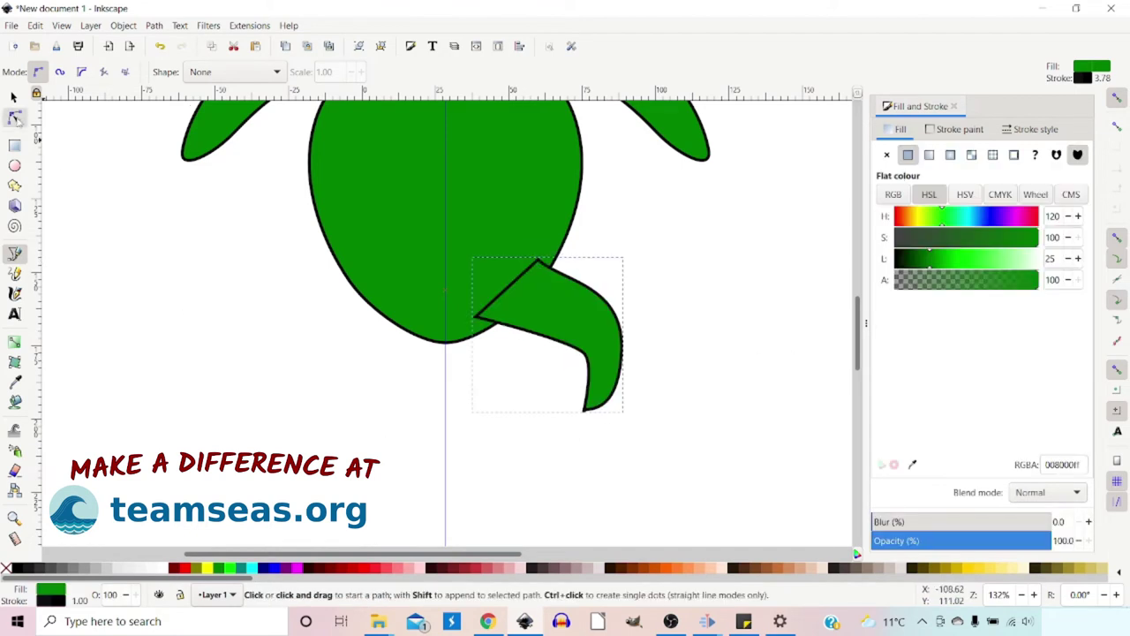
click(571, 349)
Shift the hind flipper's top point left, bow its right edge outward, and narrow its tip
drag(537, 259, 527, 263)
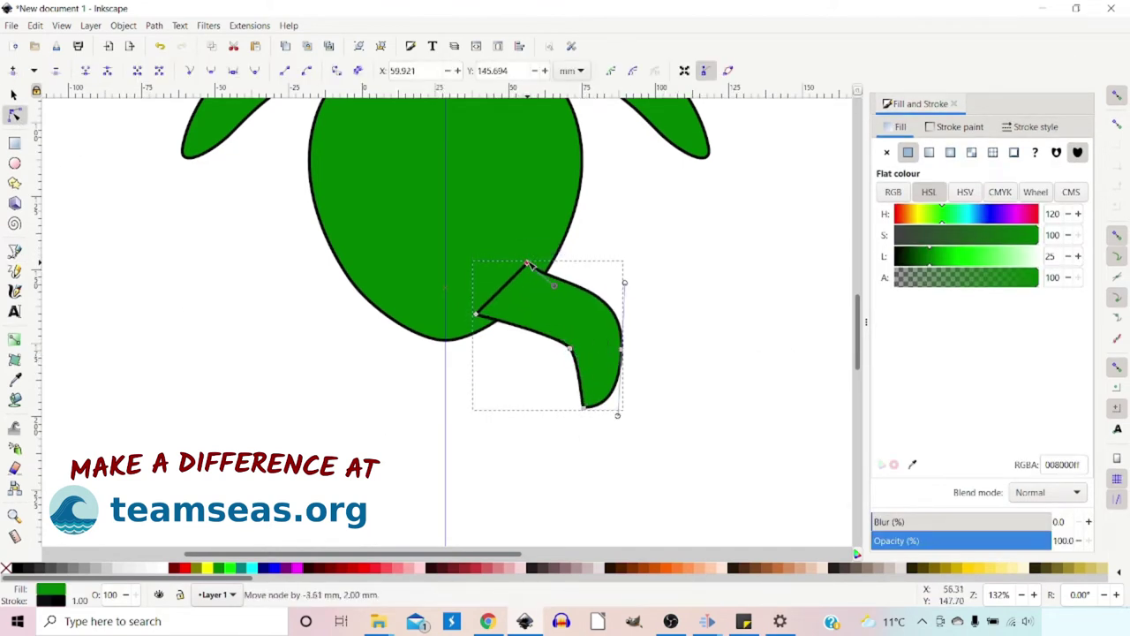
drag(616, 333, 614, 357)
click(584, 412)
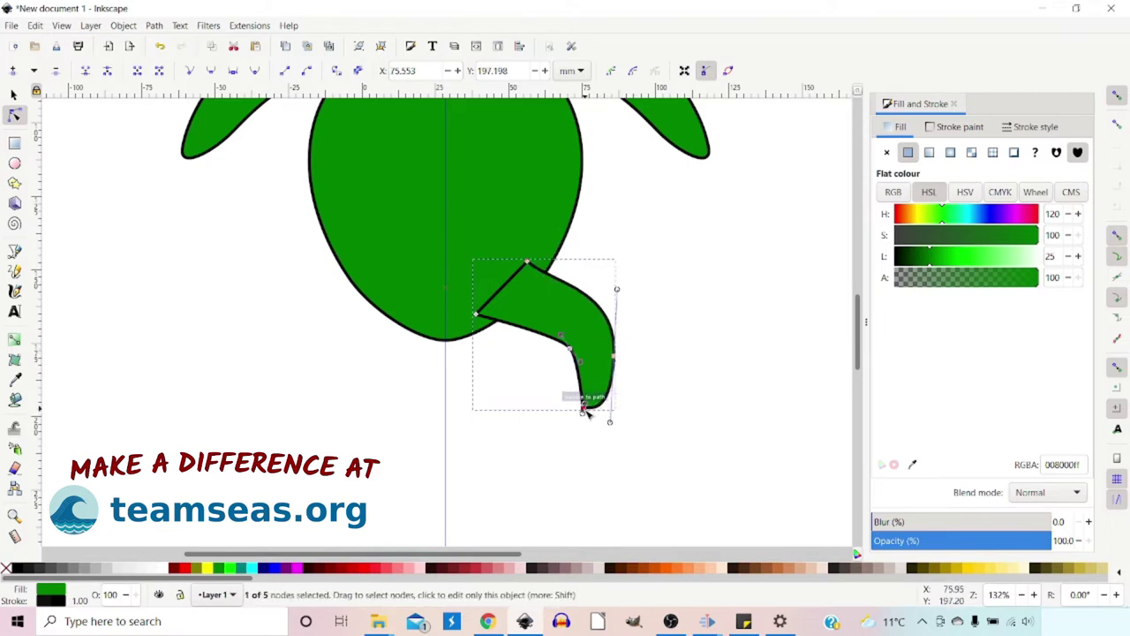
mouse_move(588, 412)
mouse_down()
mouse_move(597, 419)
mouse_move(582, 415)
mouse_up()
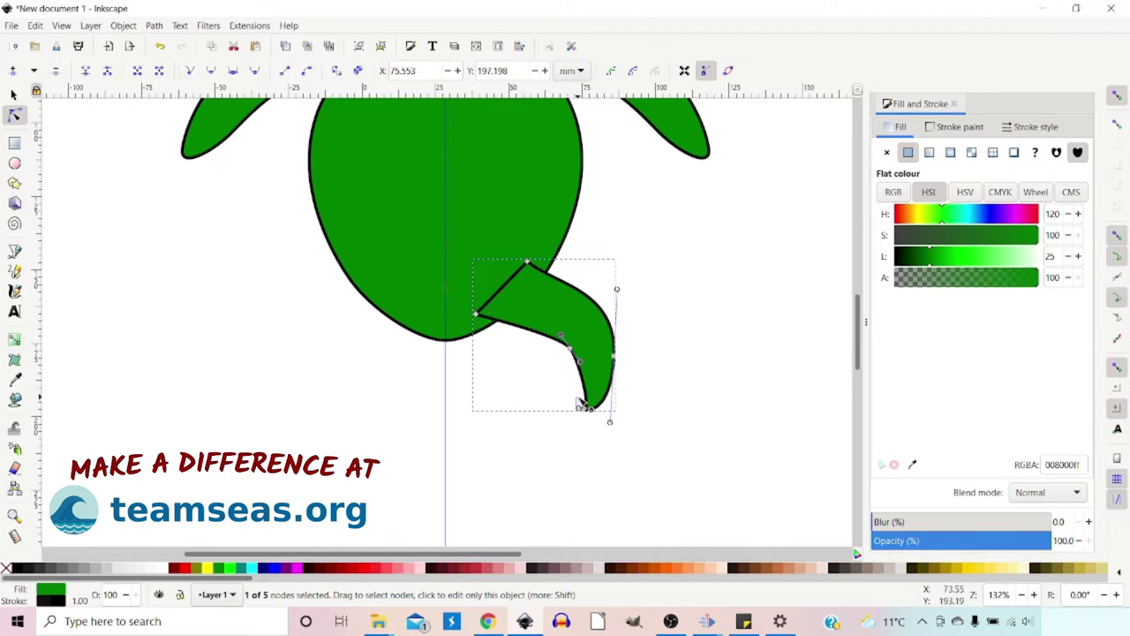
drag(585, 405, 588, 397)
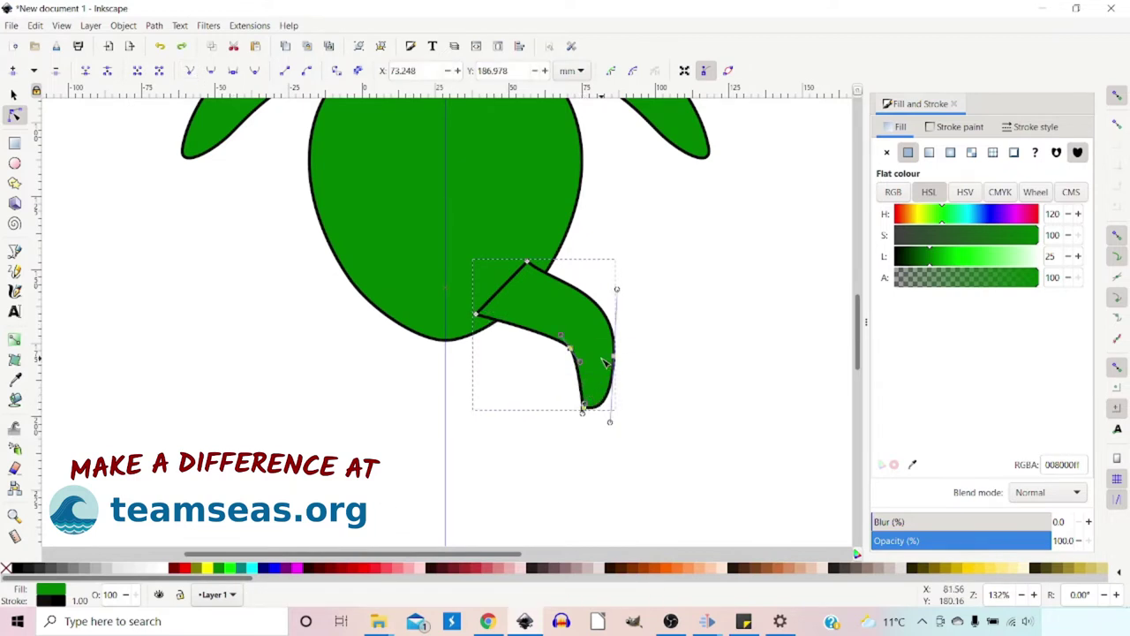
scroll(600, 356, up, 2)
drag(568, 454, 582, 473)
Make the tip node auto-smooth, refine the inner and right edges, and zoom to the page
click(566, 458)
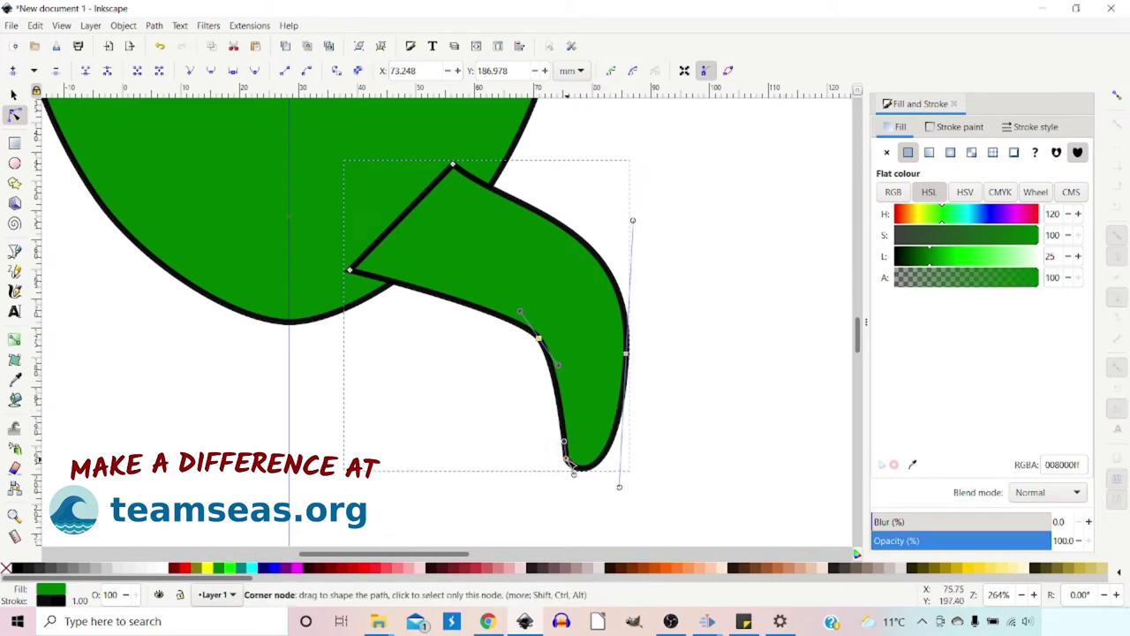
click(254, 71)
drag(609, 469, 572, 471)
drag(542, 429, 566, 404)
drag(539, 339, 519, 326)
drag(350, 270, 431, 286)
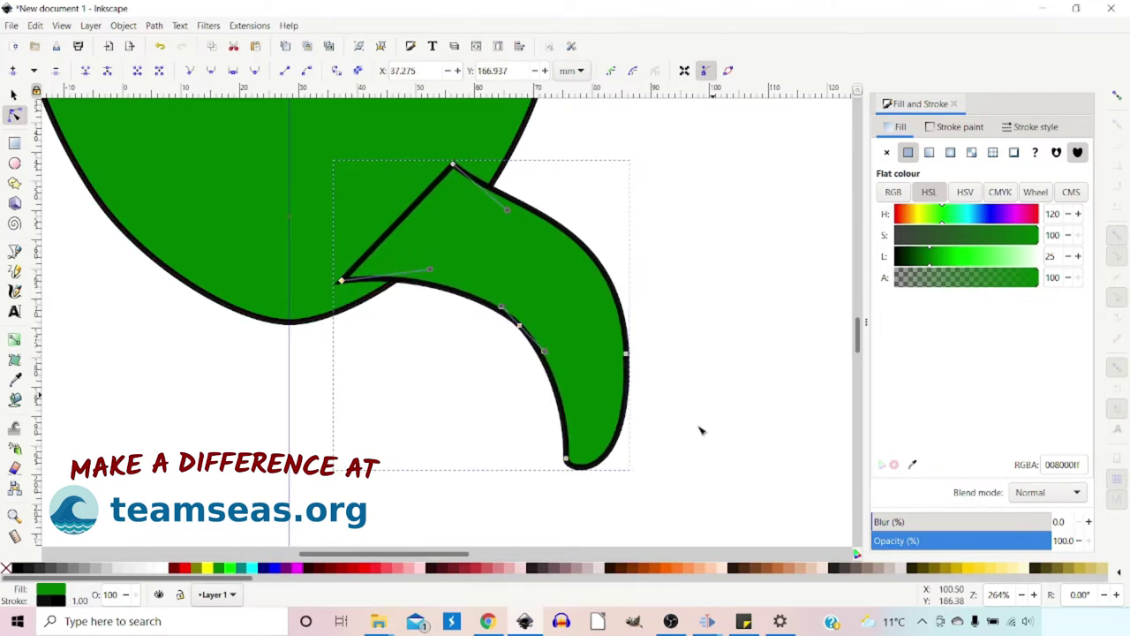
click(567, 466)
drag(632, 480, 632, 454)
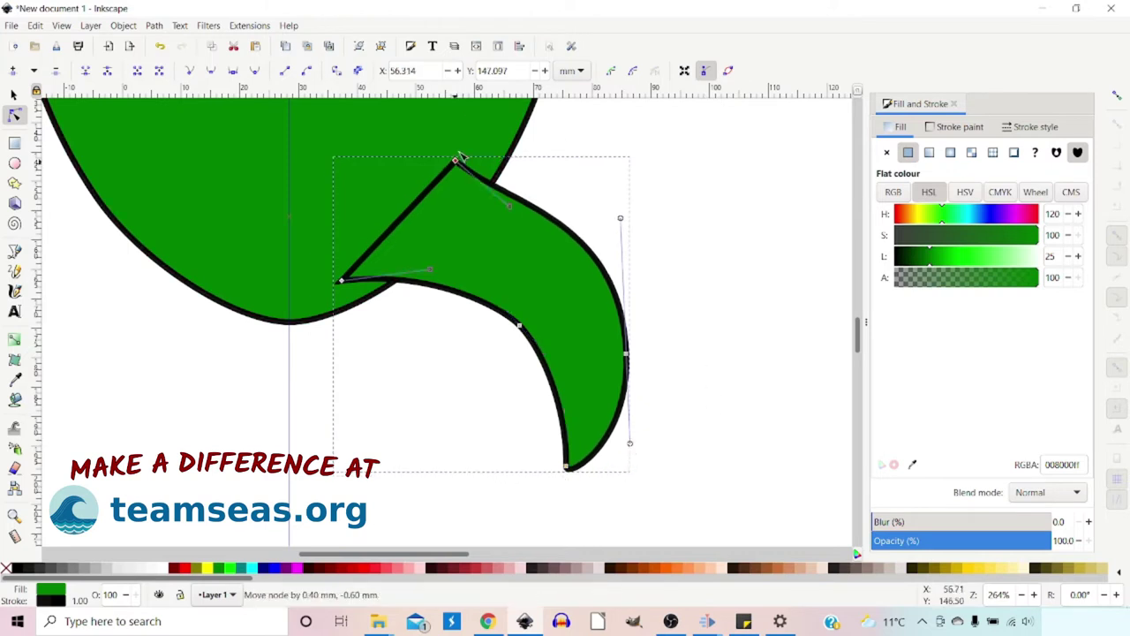
key(5)
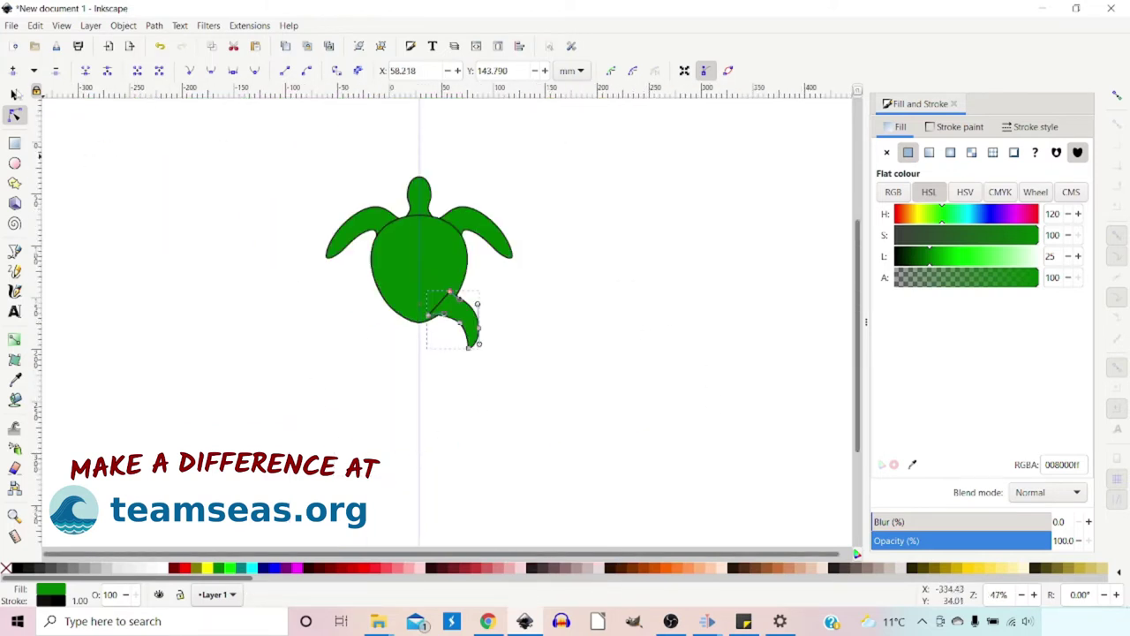
Nudge the hind flipper slightly left and rotate it about 13 degrees
key(s)
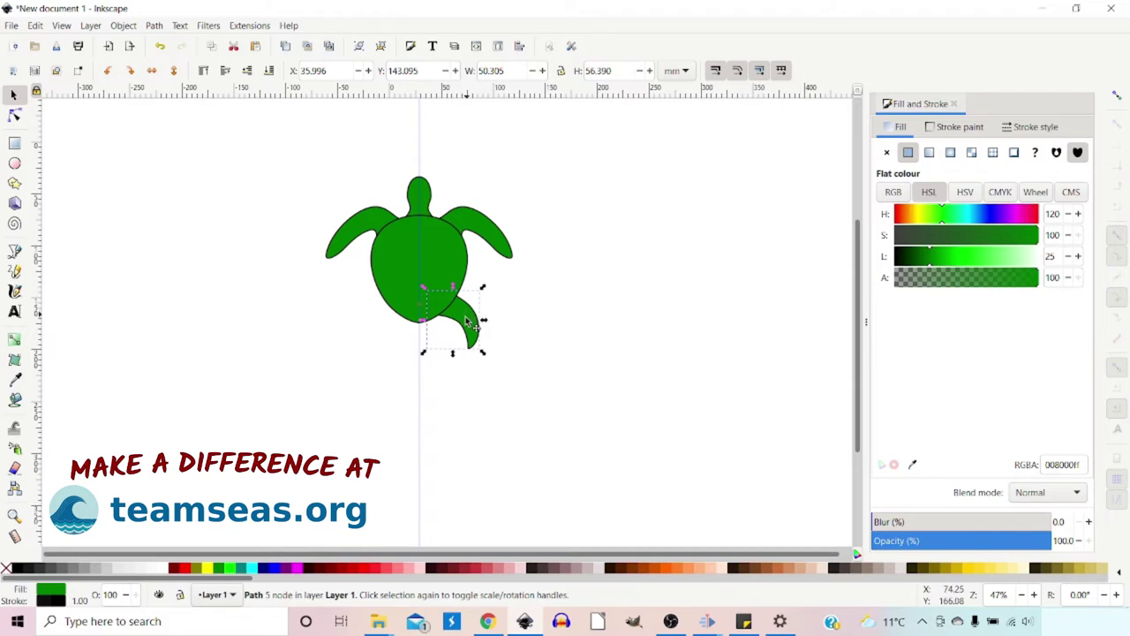
drag(467, 322, 460, 321)
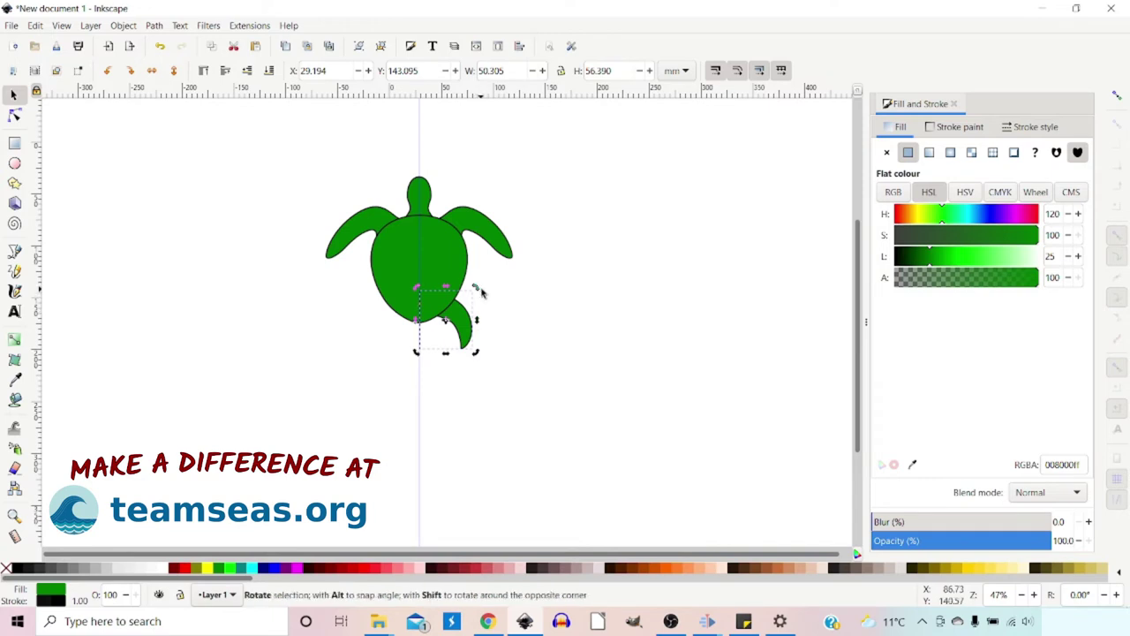
drag(481, 292, 491, 300)
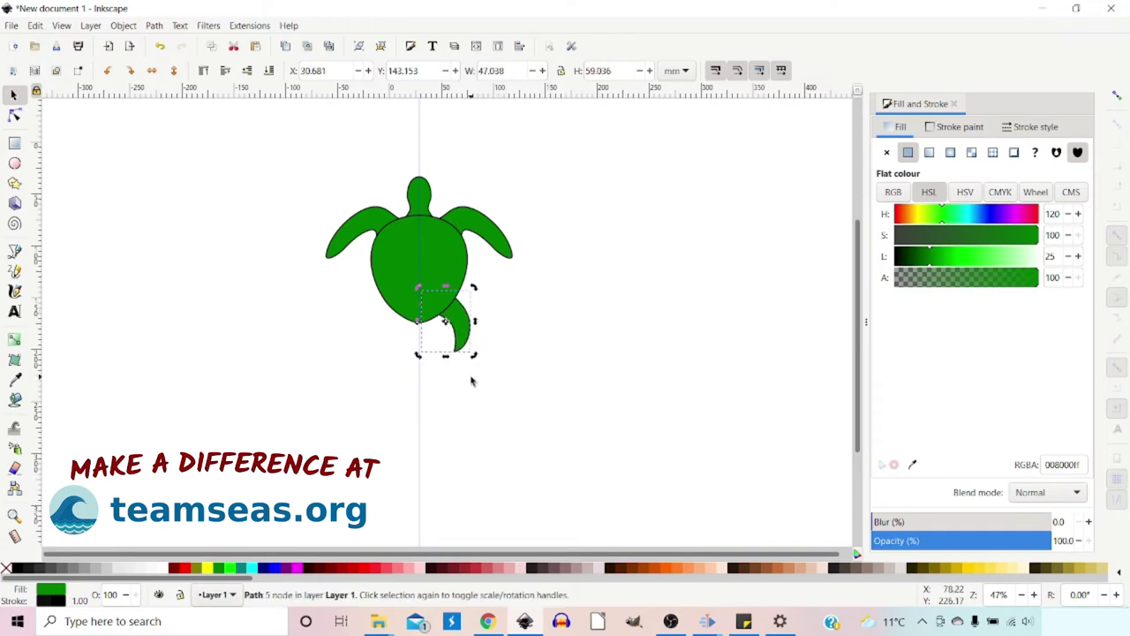
Duplicate the hind flipper and flip the copy horizontally about the centre guide
key(Page_Up)
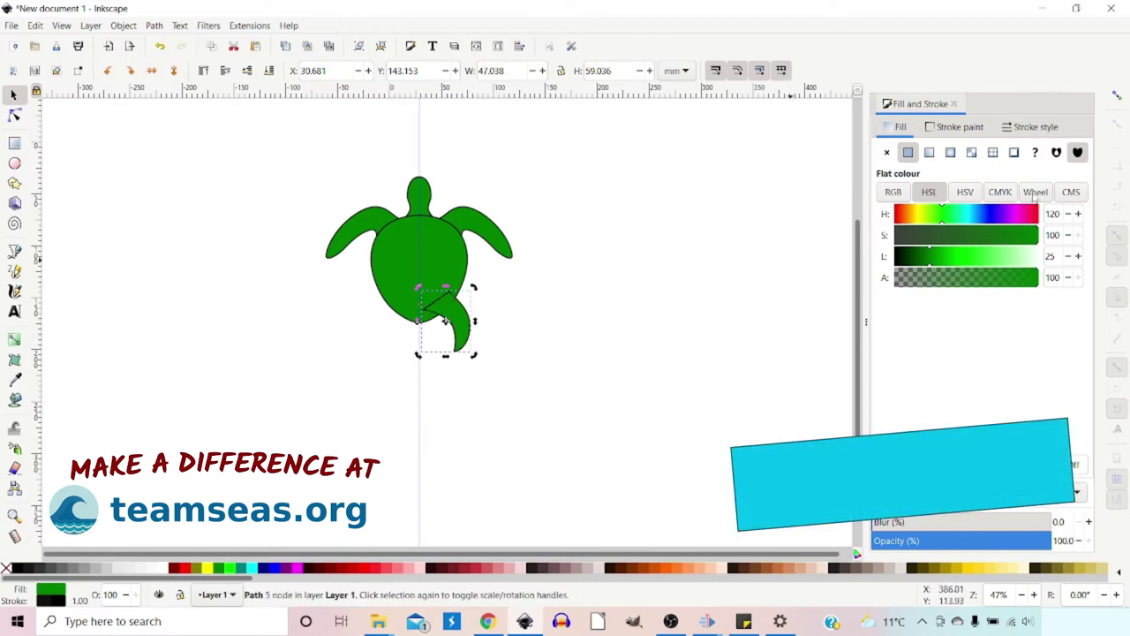
click(1115, 98)
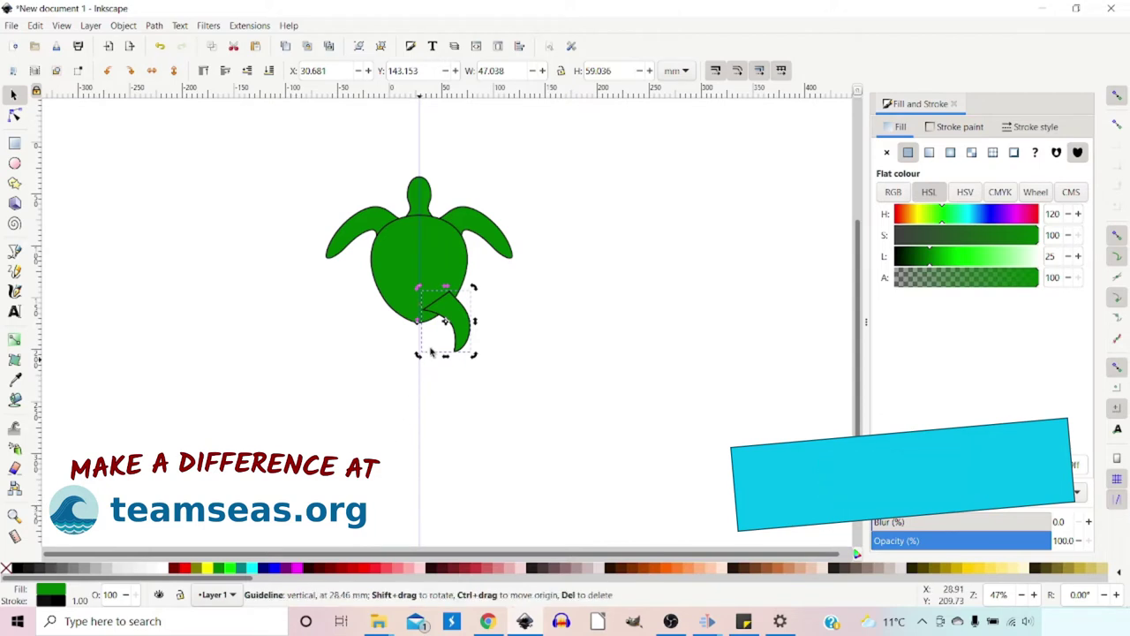
drag(445, 325, 418, 342)
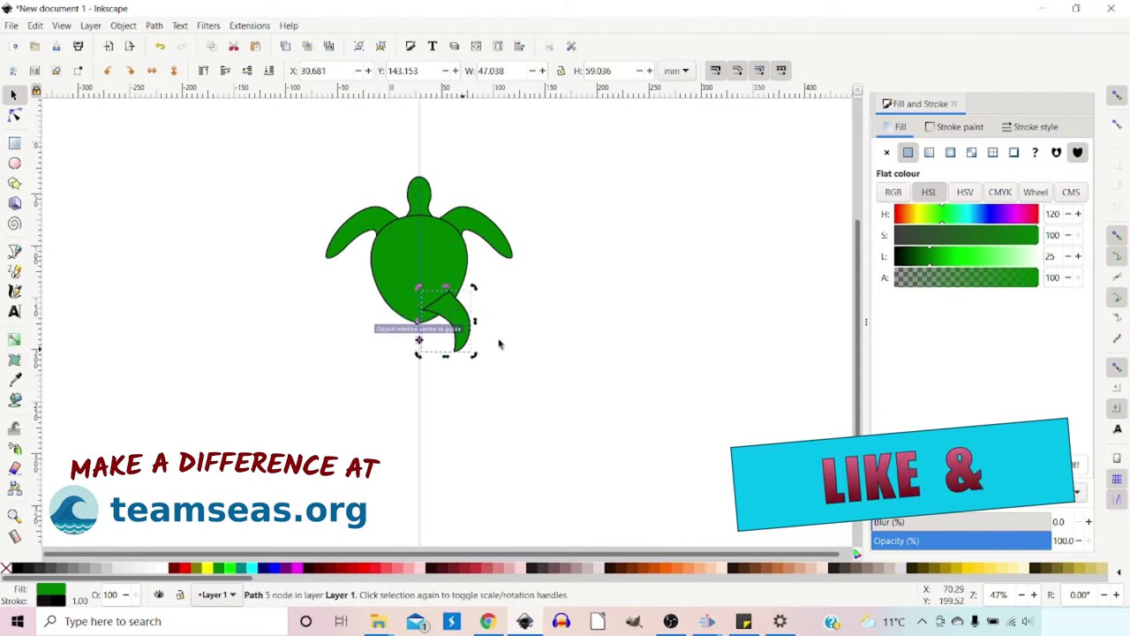
click(152, 70)
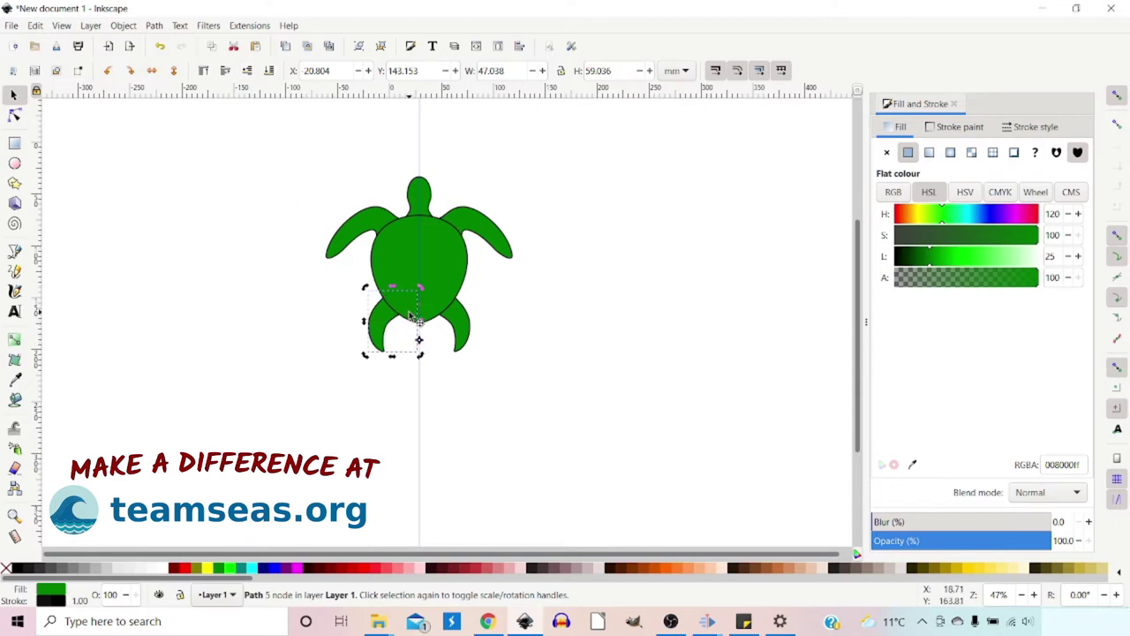
ctrl+scroll(411, 316, up, 3)
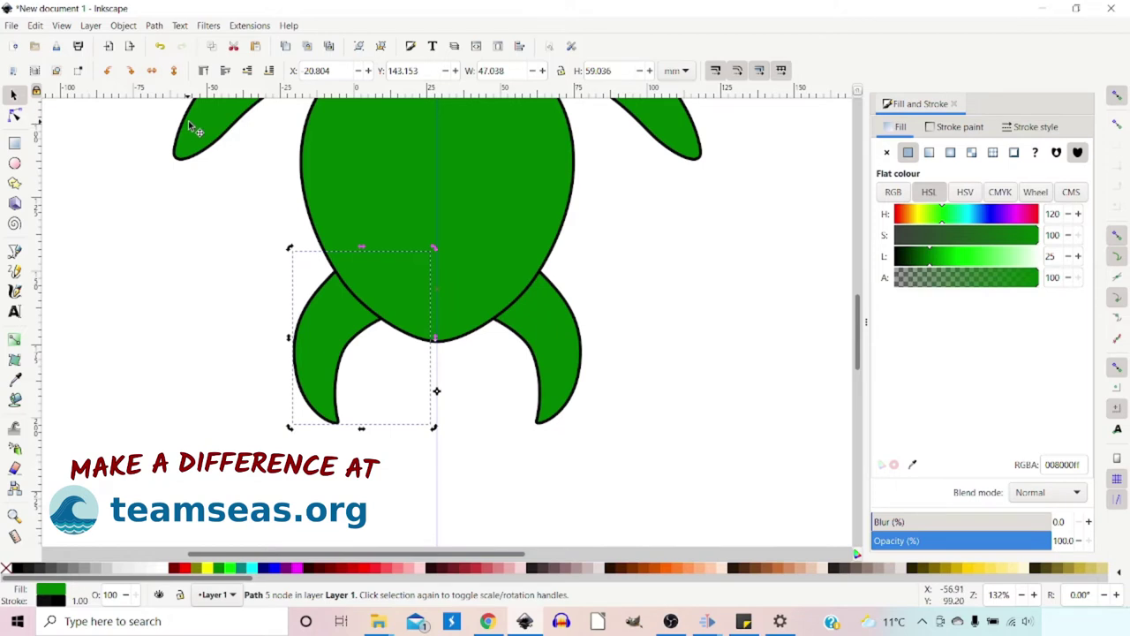
Draw a closed half-tail shape with the Pen tool, starting on the centre guide
key(b)
click(439, 369)
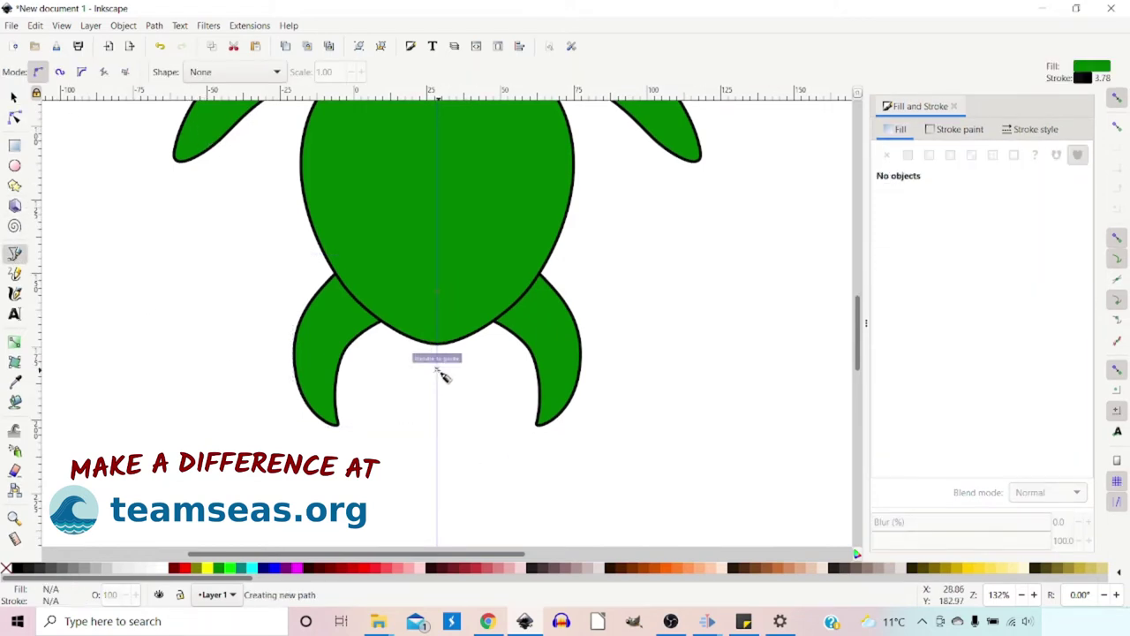
drag(439, 369, 457, 371)
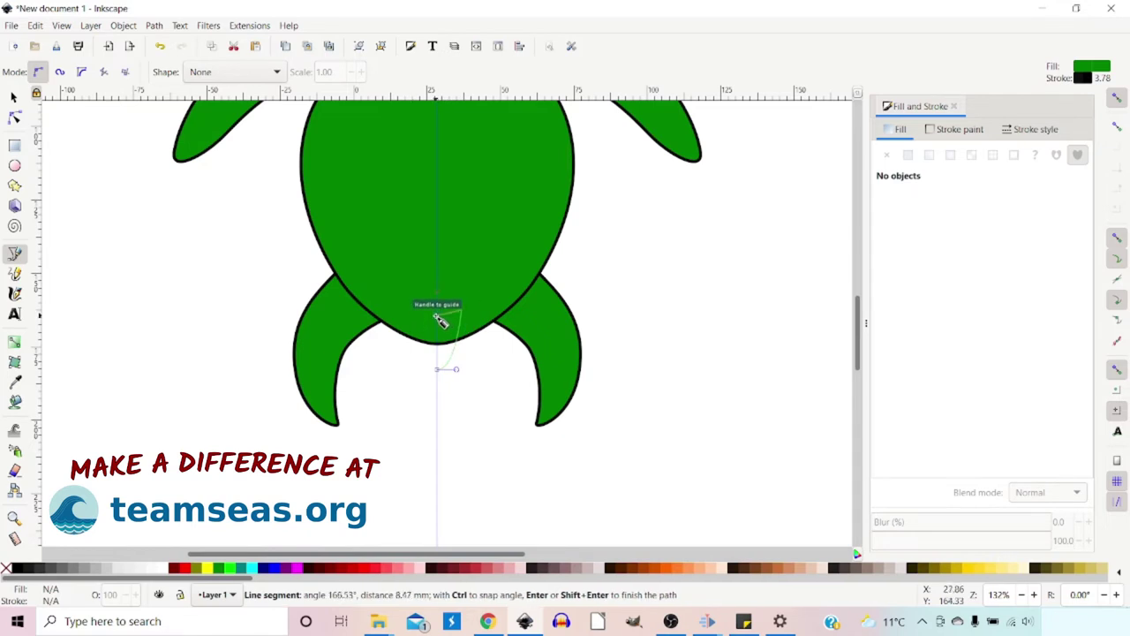
click(432, 325)
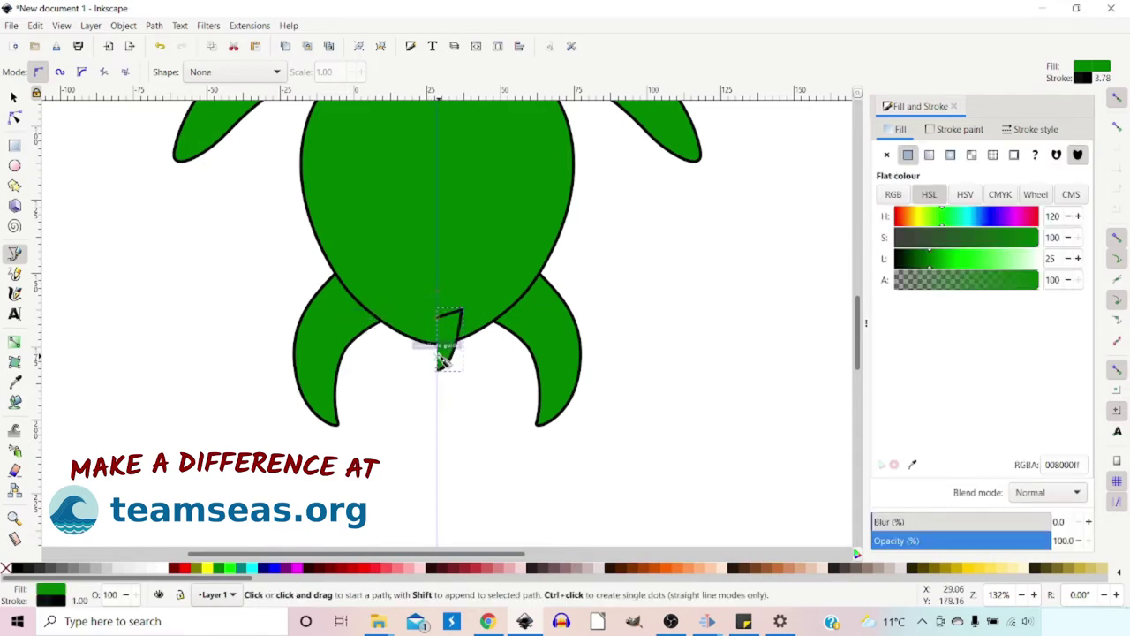
Mirror the tail half across the centre guide to form the other half
click(14, 96)
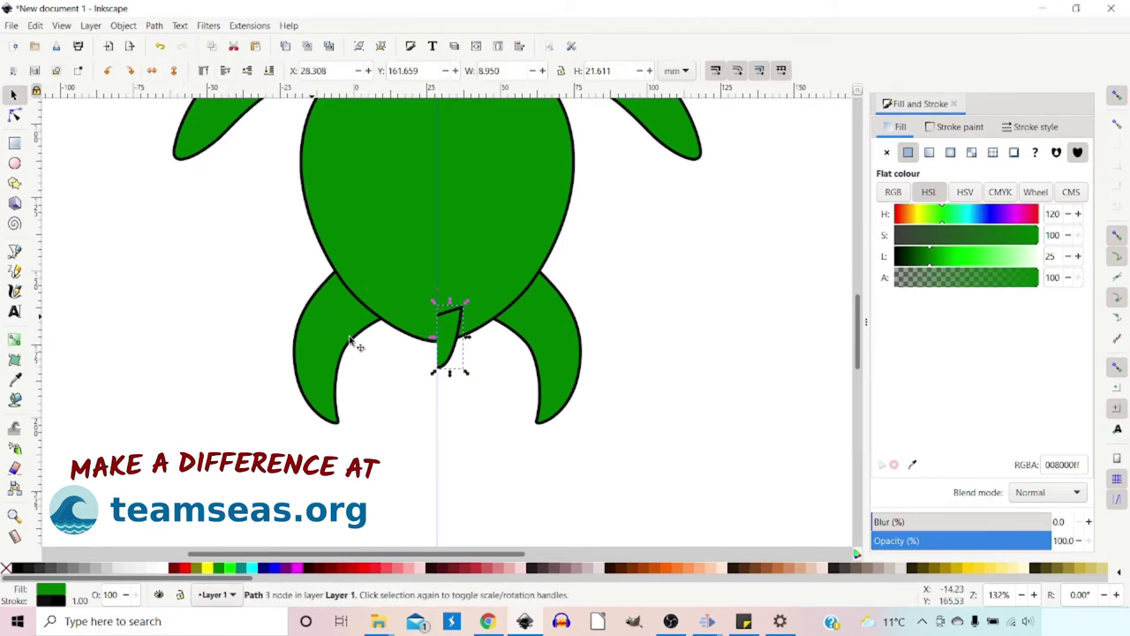
click(452, 346)
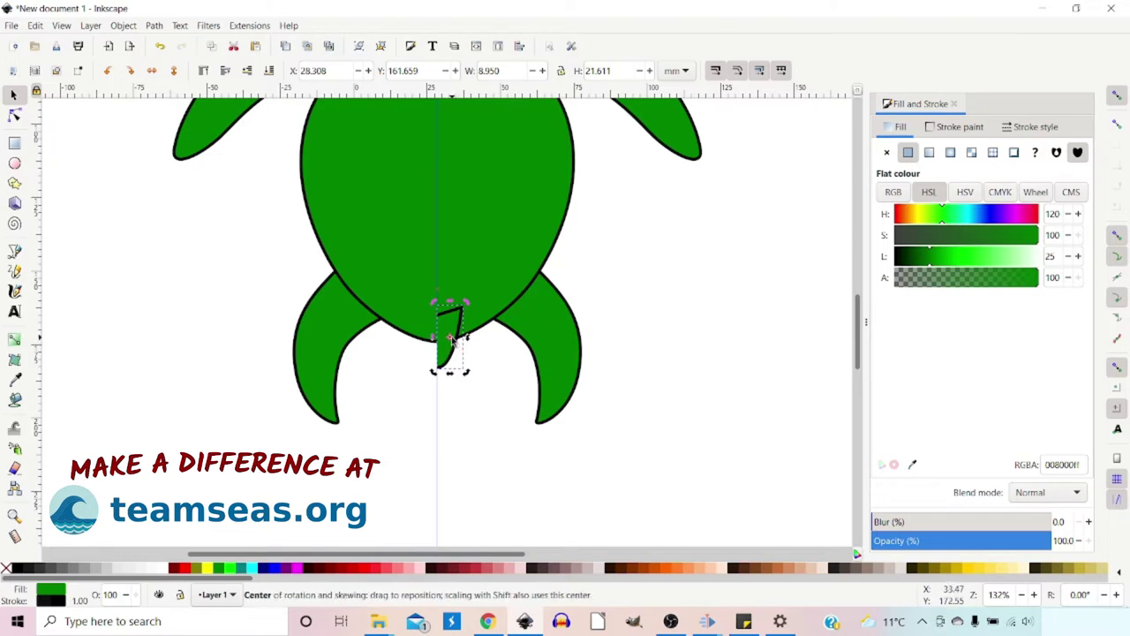
drag(450, 339, 440, 360)
click(151, 70)
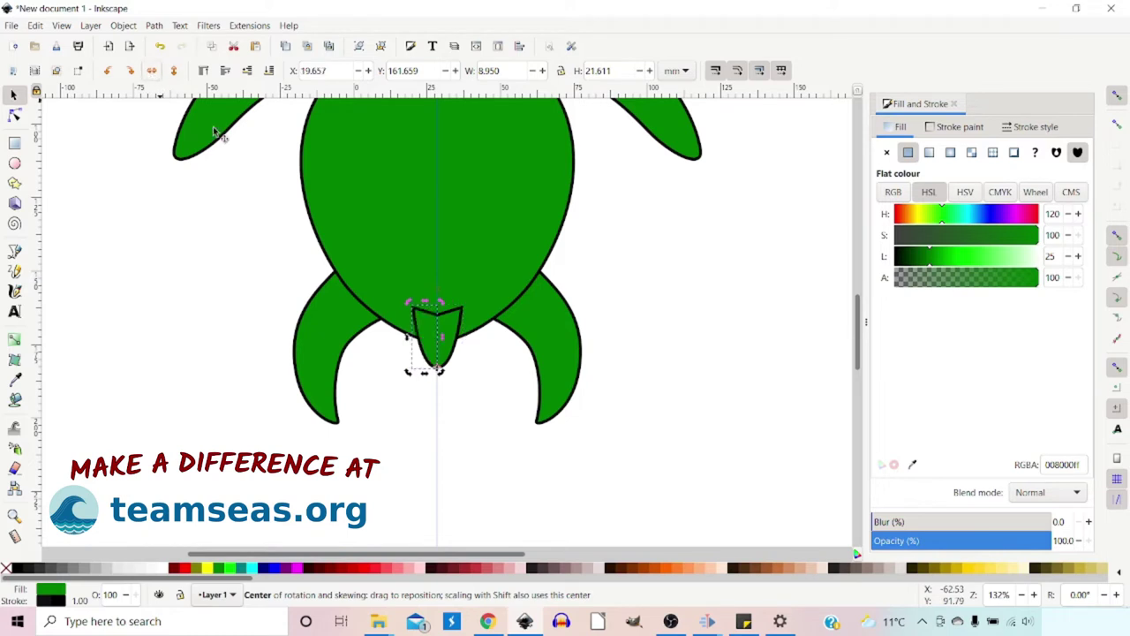
Union both tail halves into one shape and send it one step behind the body
shift+click(446, 350)
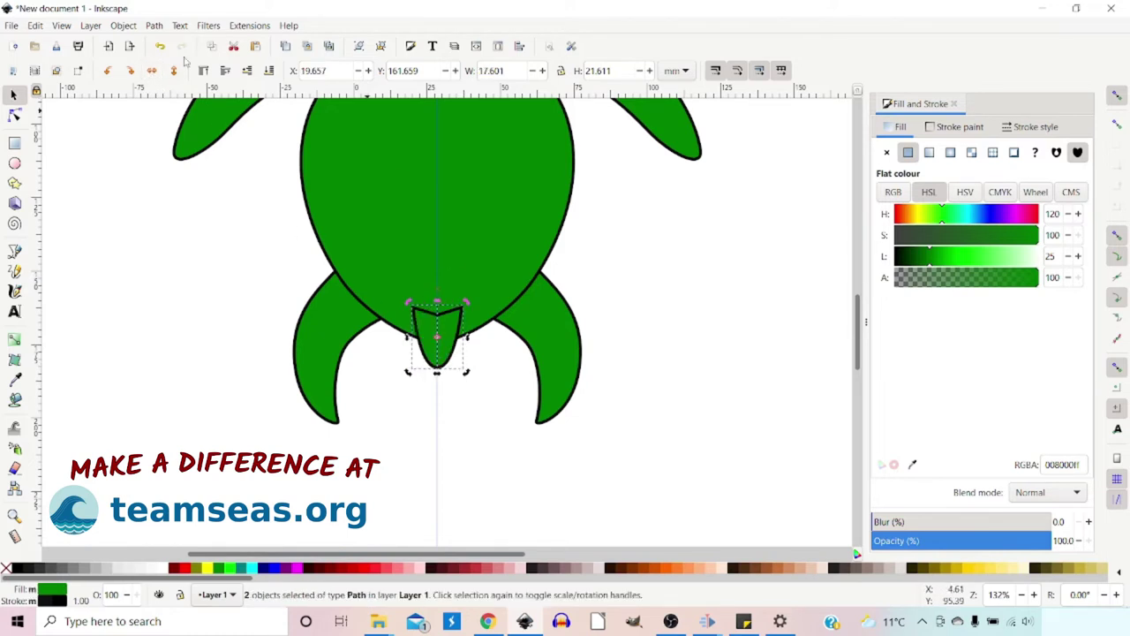
click(154, 26)
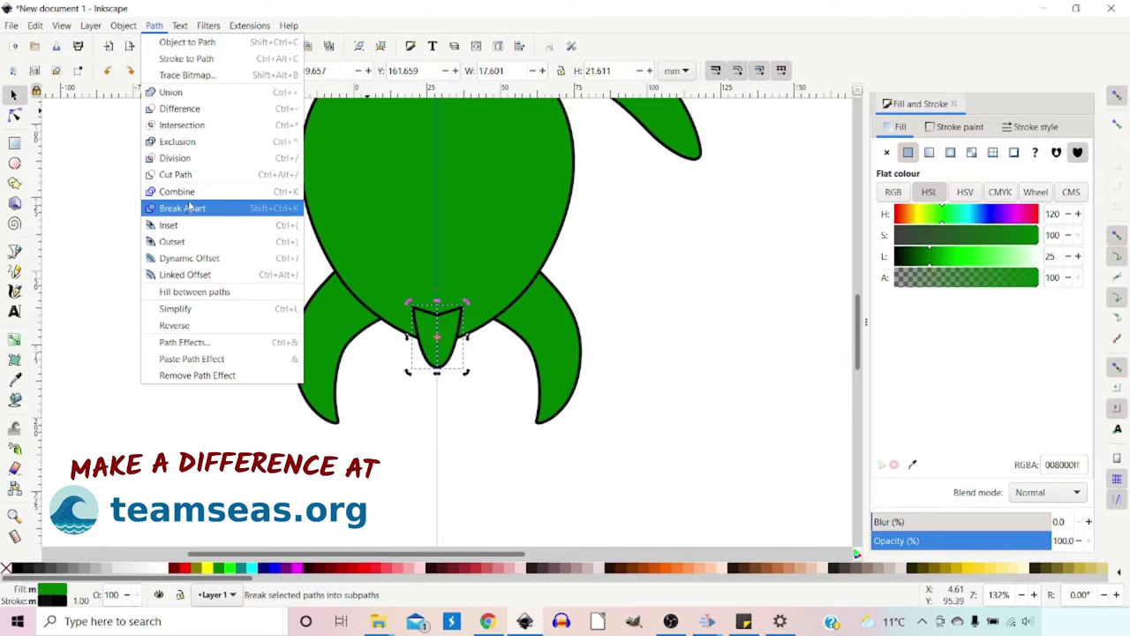
click(189, 92)
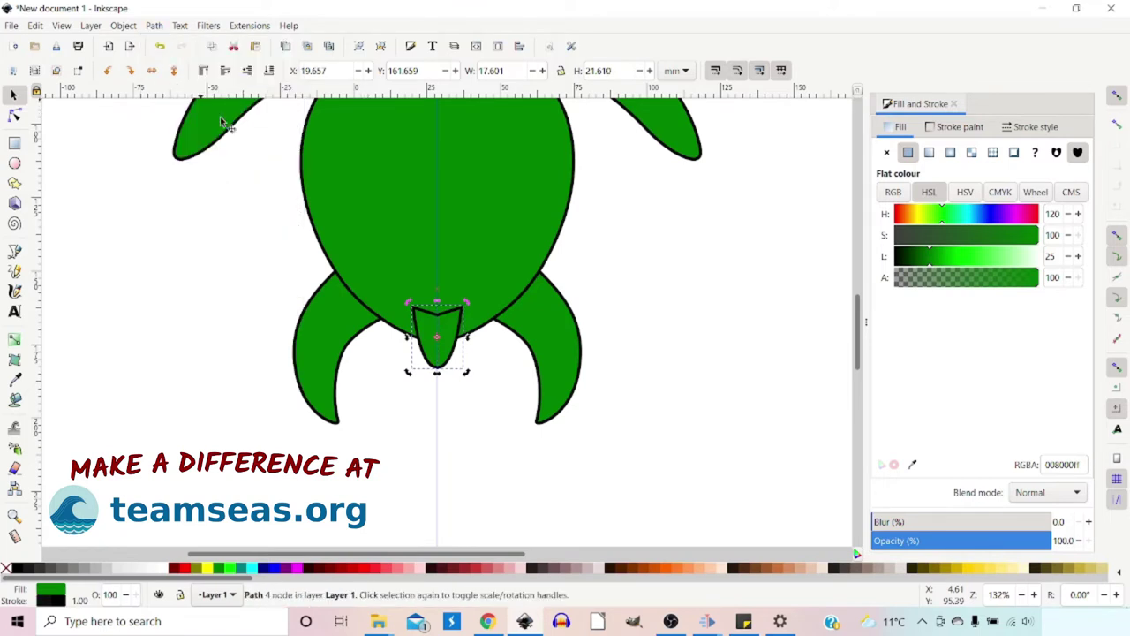
click(247, 71)
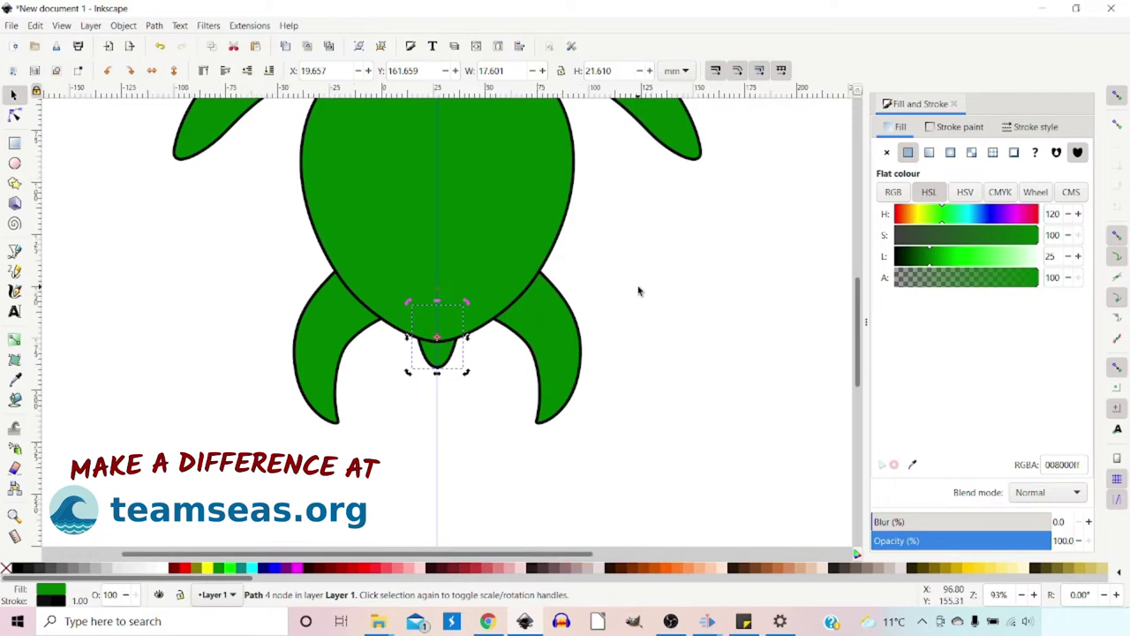
key(minus)
key(minus)
key(minus)
click(656, 382)
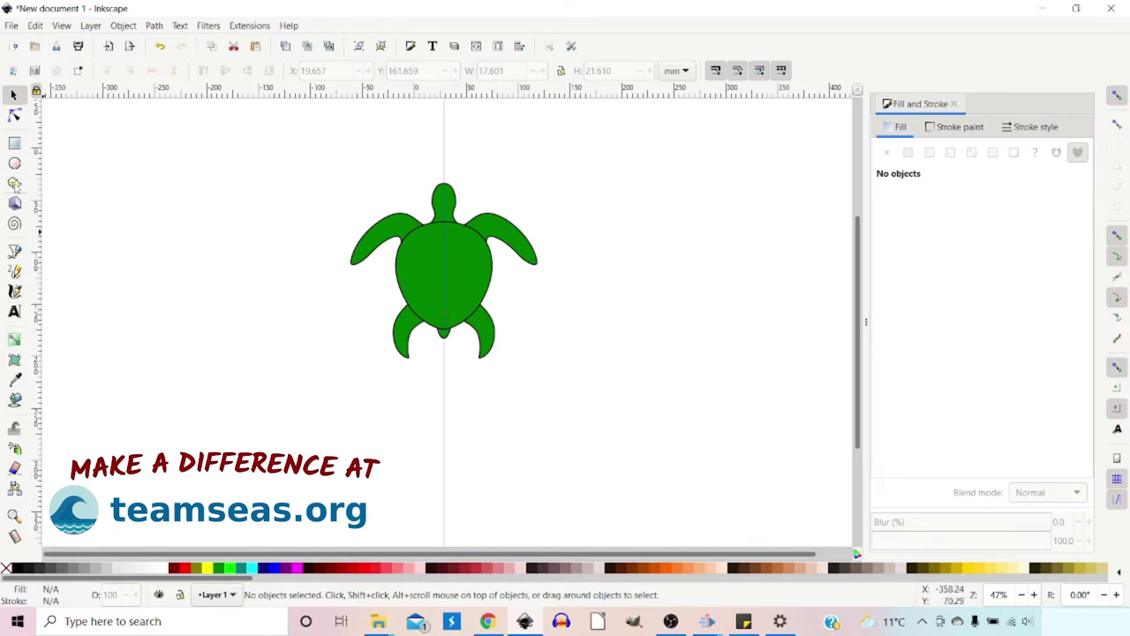
Draw a 6-corner polygon in the shell's middle and convert it with Object to Path
click(14, 184)
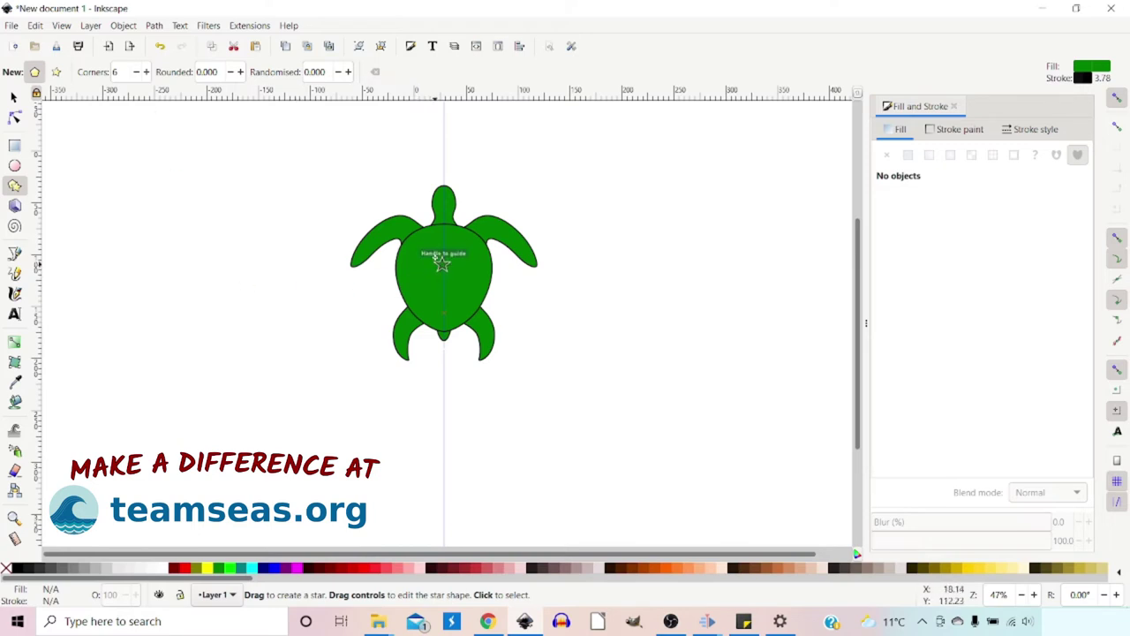
drag(443, 252, 450, 282)
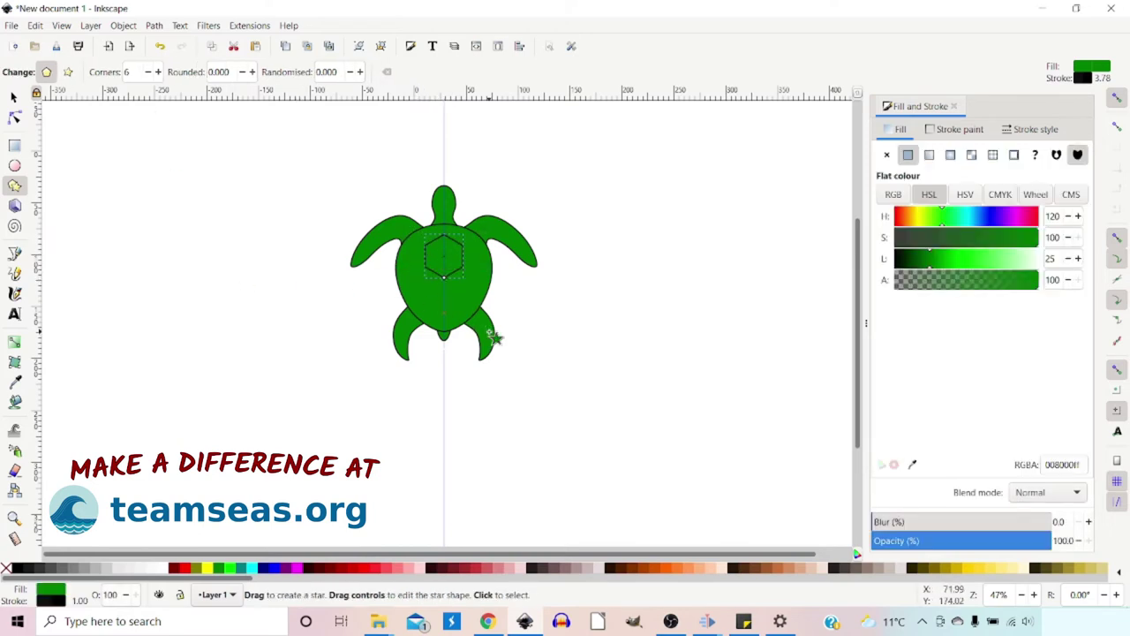
click(1116, 100)
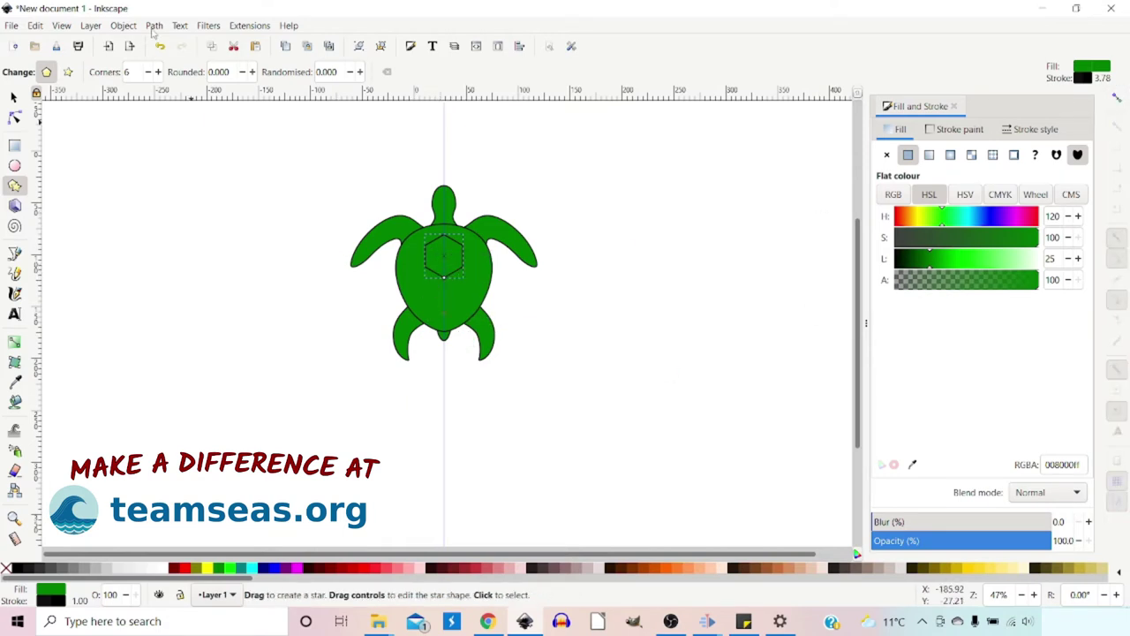
click(154, 26)
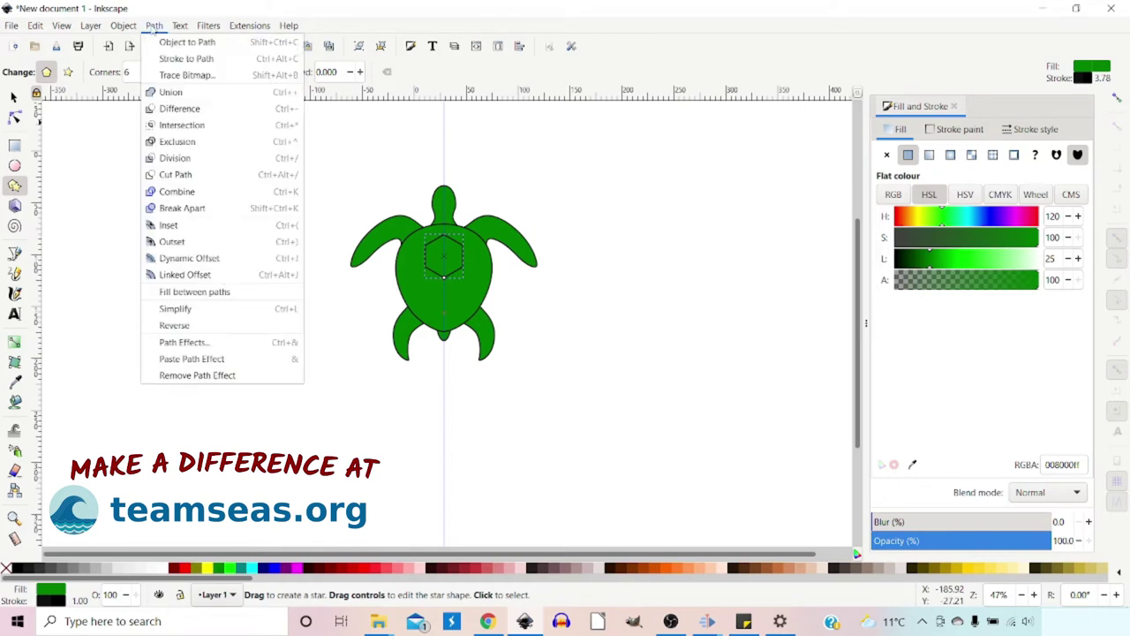
click(187, 41)
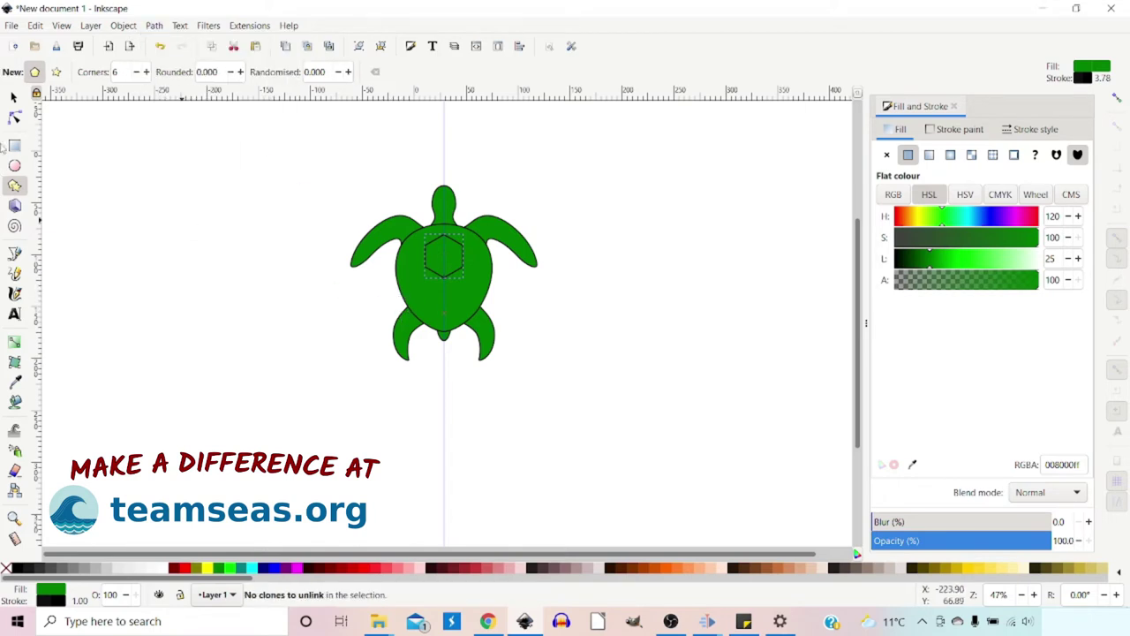
Enlarge the hexagon slightly, move it down to centre on the shell, and re-enable snapping
click(14, 97)
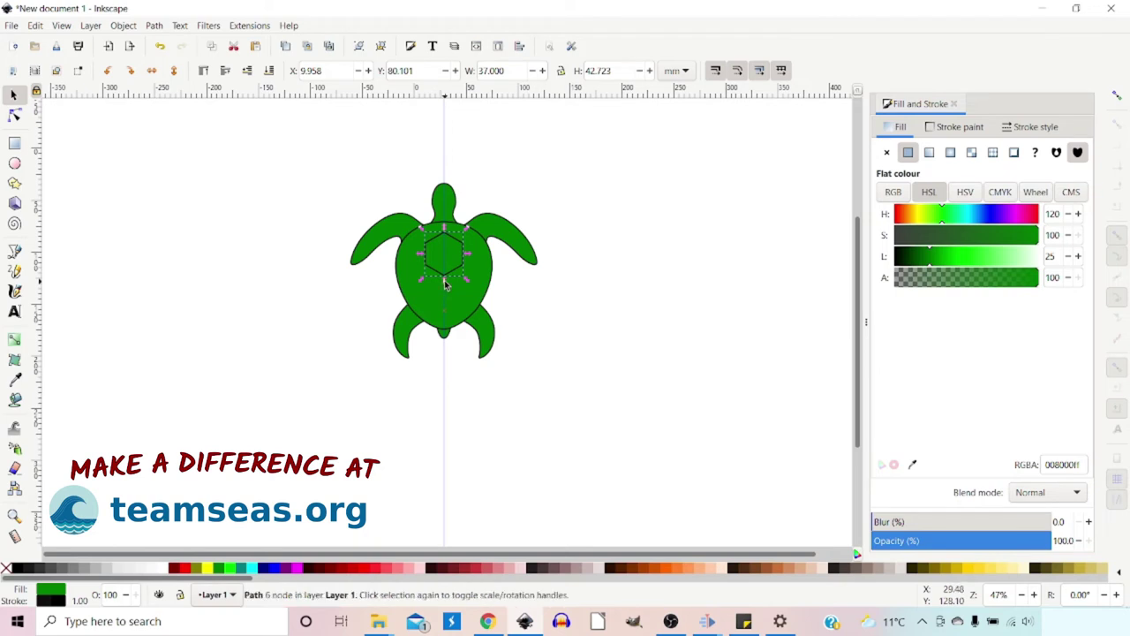
drag(445, 283, 449, 287)
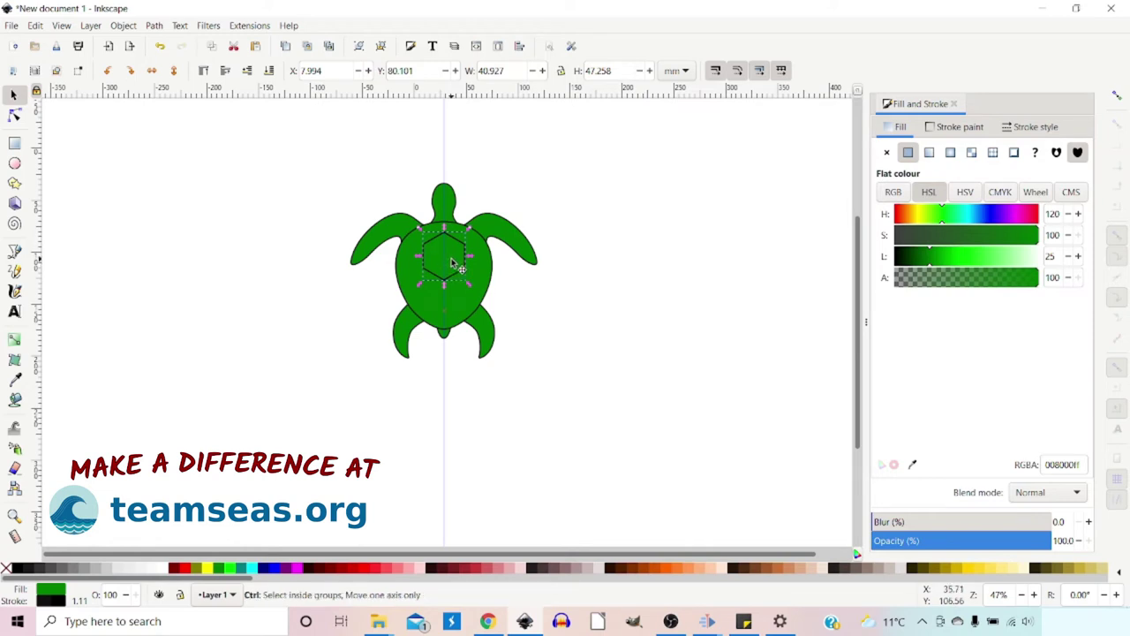
drag(452, 262, 450, 280)
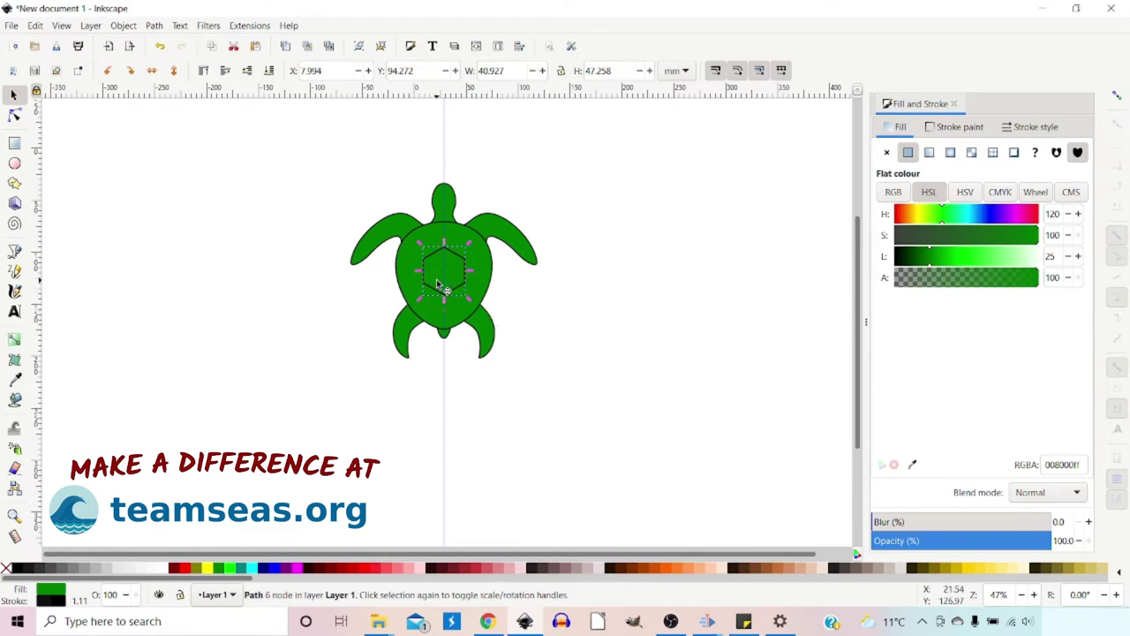
scroll(436, 278, up, 3)
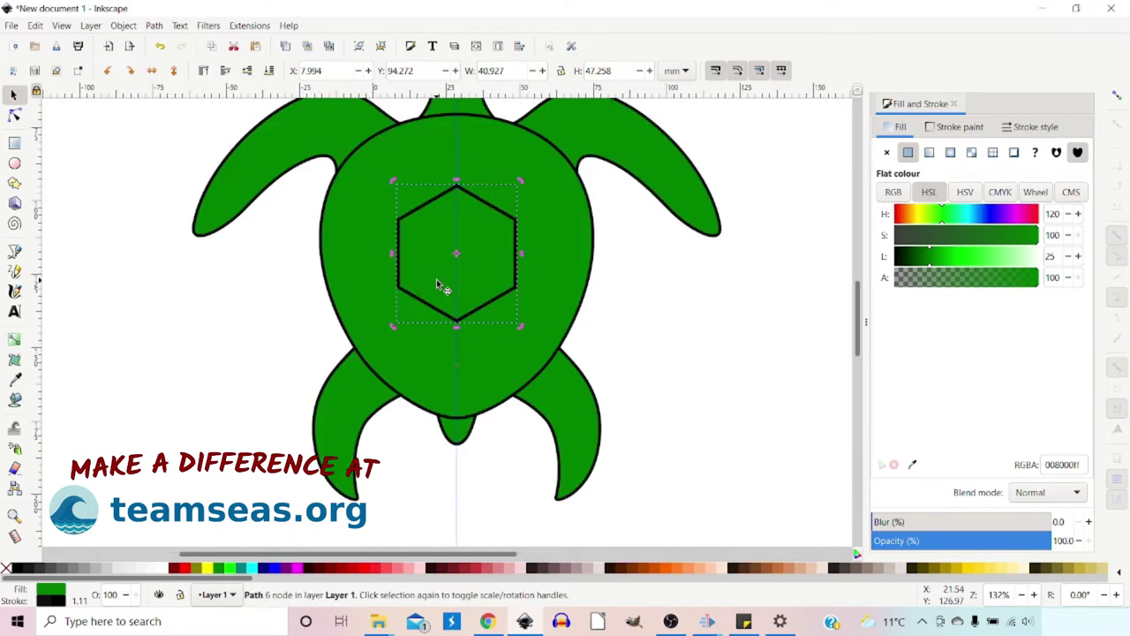
click(1118, 95)
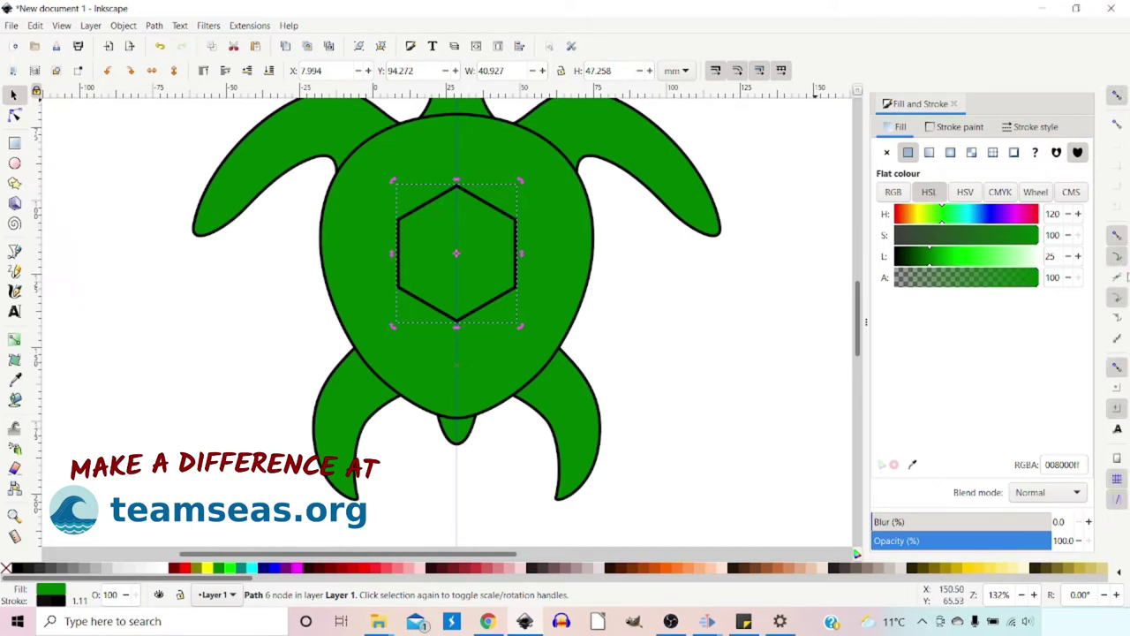
With cusp snapping on, draw lines from the hexagon's top, upper-left and lower-left corners to the shell edge
click(1118, 301)
click(14, 252)
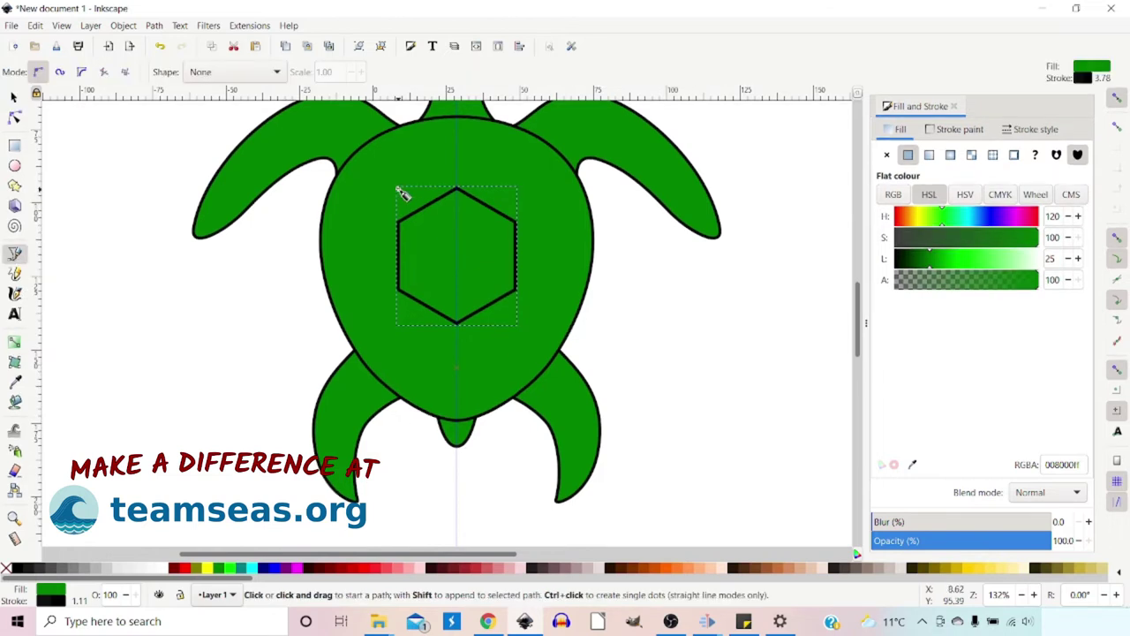
click(459, 123)
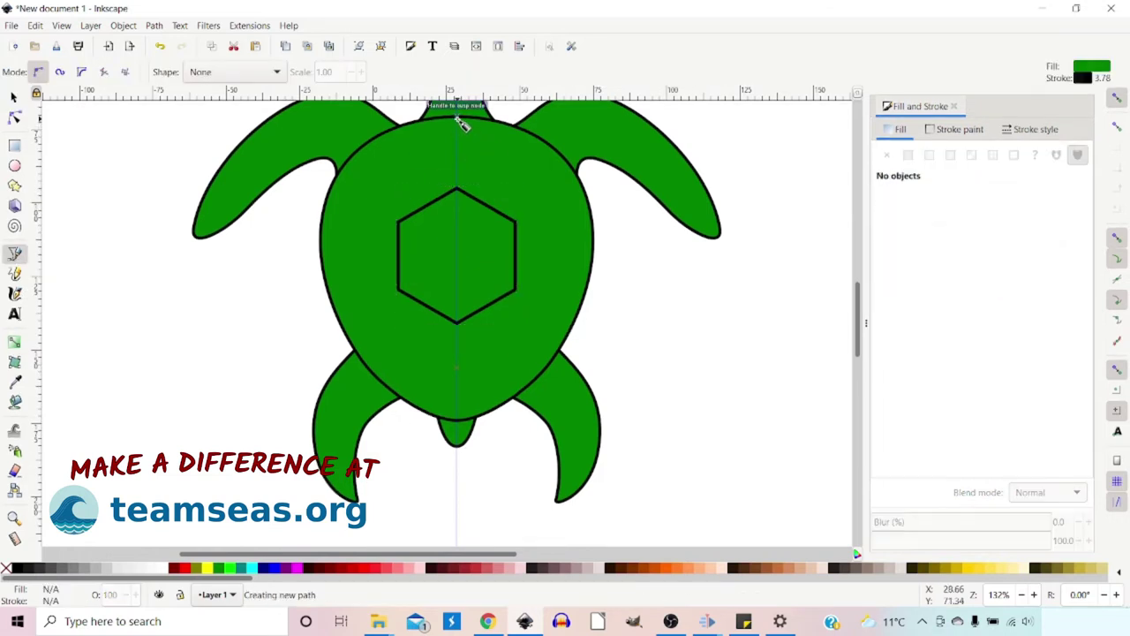
click(457, 190)
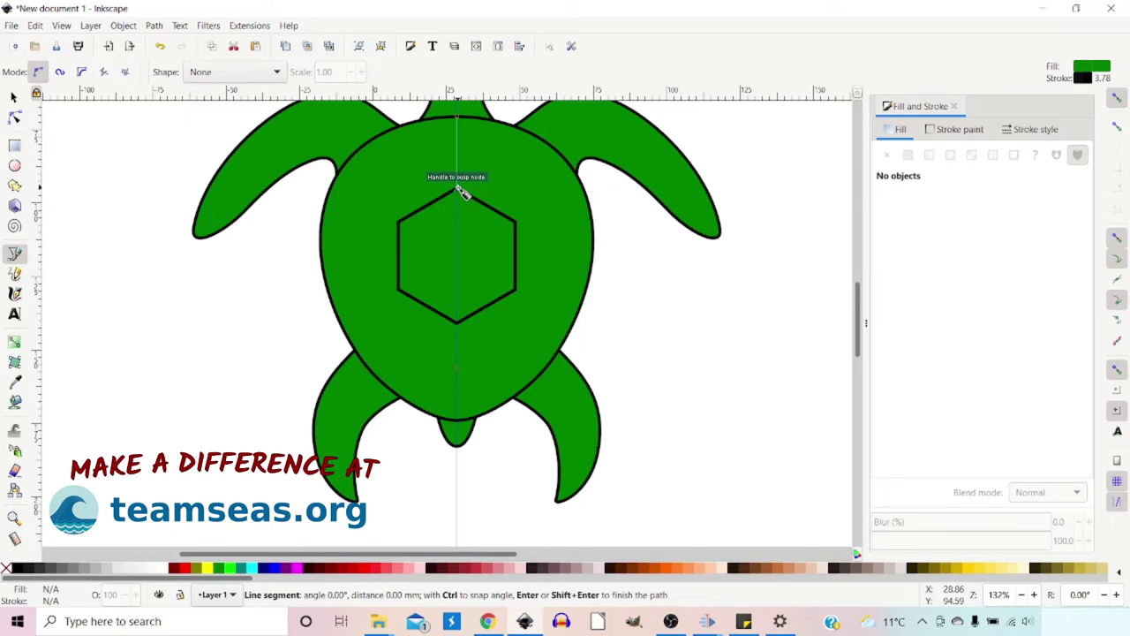
key(Return)
click(398, 221)
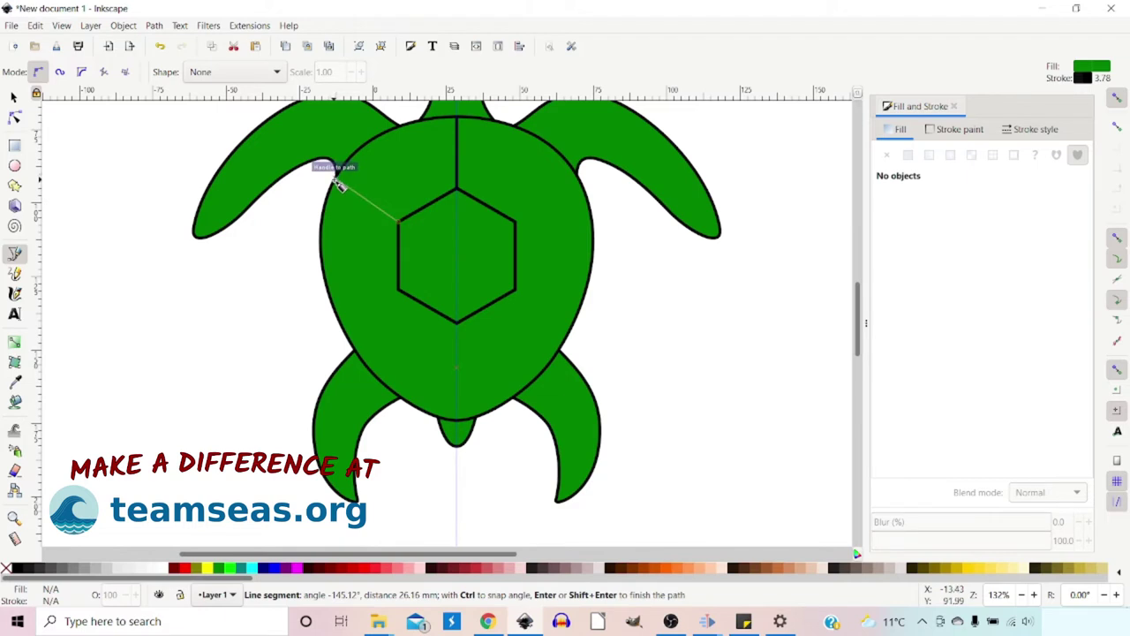
click(334, 181)
key(Return)
click(398, 290)
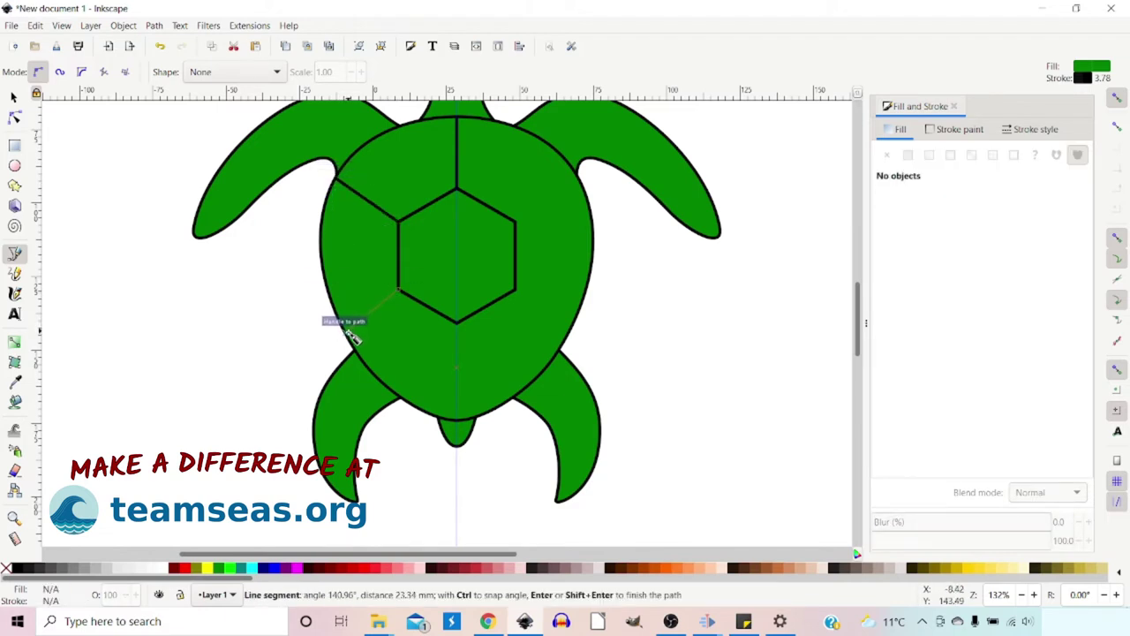
click(348, 333)
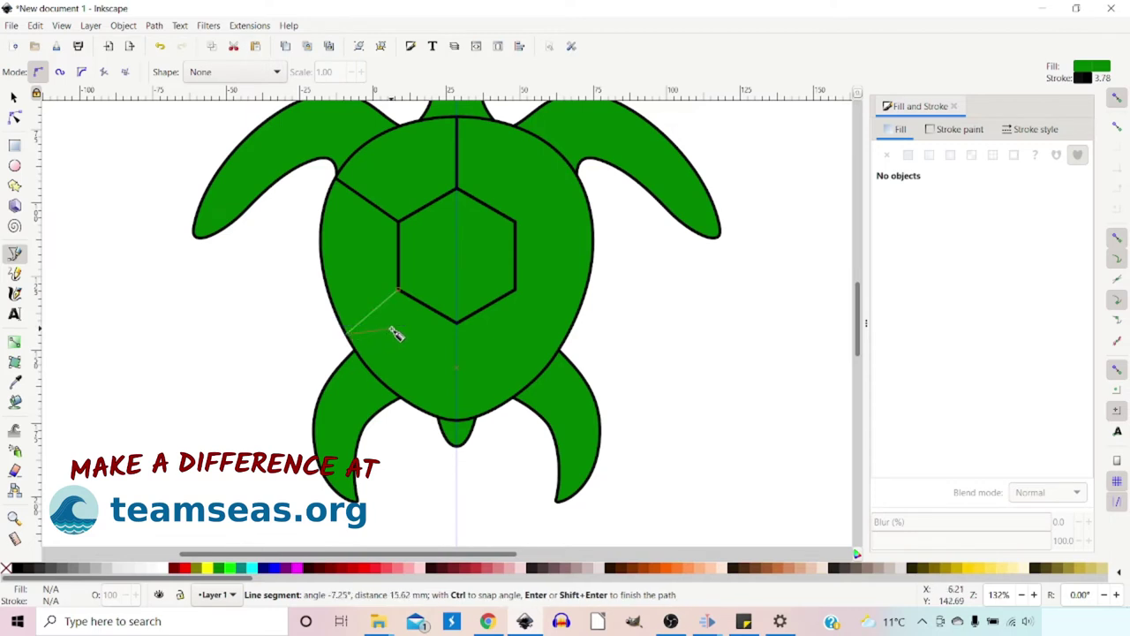
key(Return)
Draw a vertical line from the hexagon's bottom corner down to the shell's lower edge
click(456, 322)
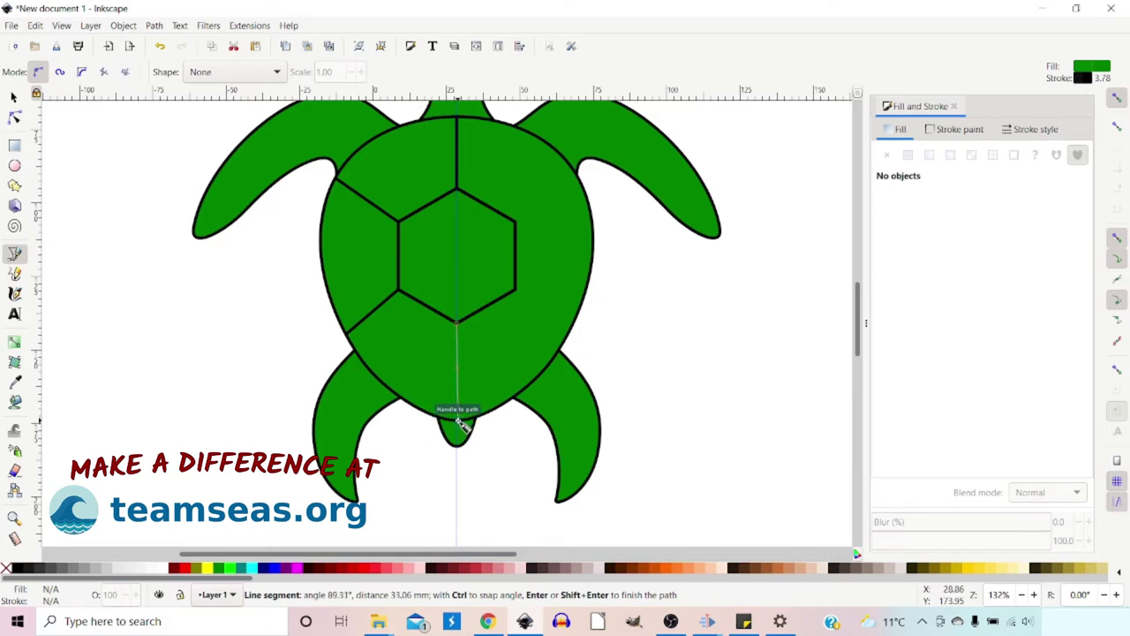
click(458, 421)
scroll(460, 408, up, 2)
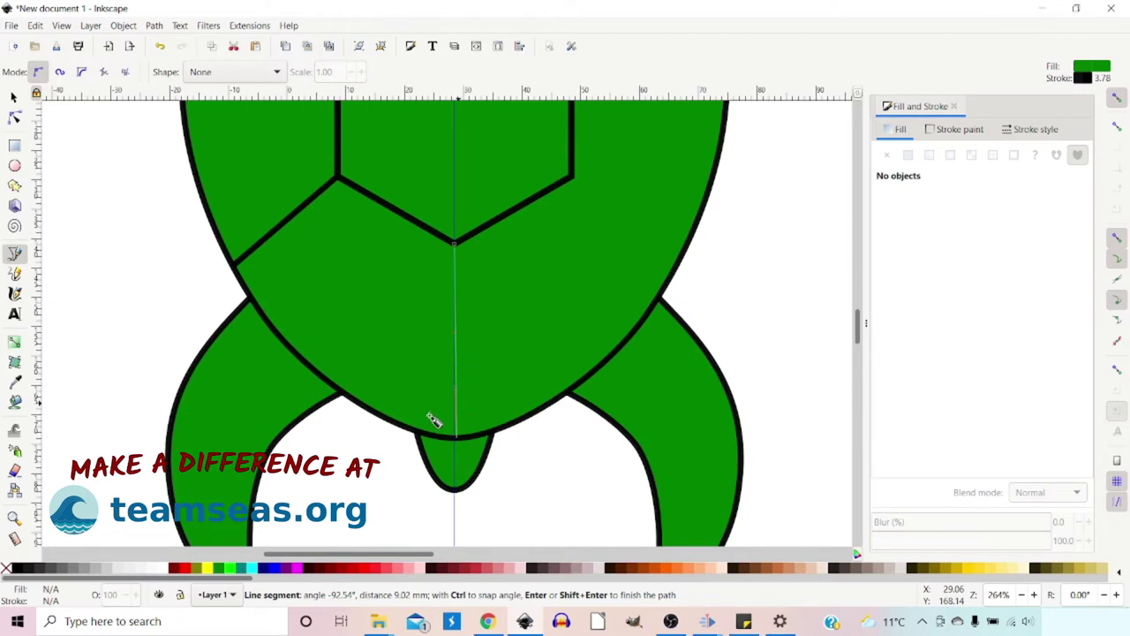
key(BackSpace)
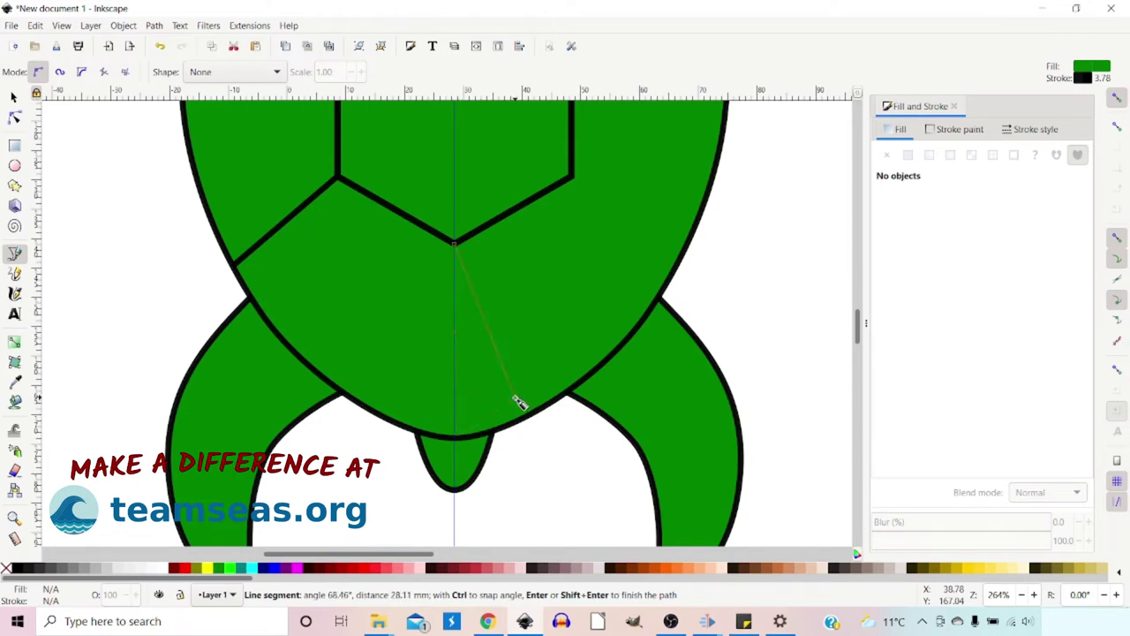
click(454, 436)
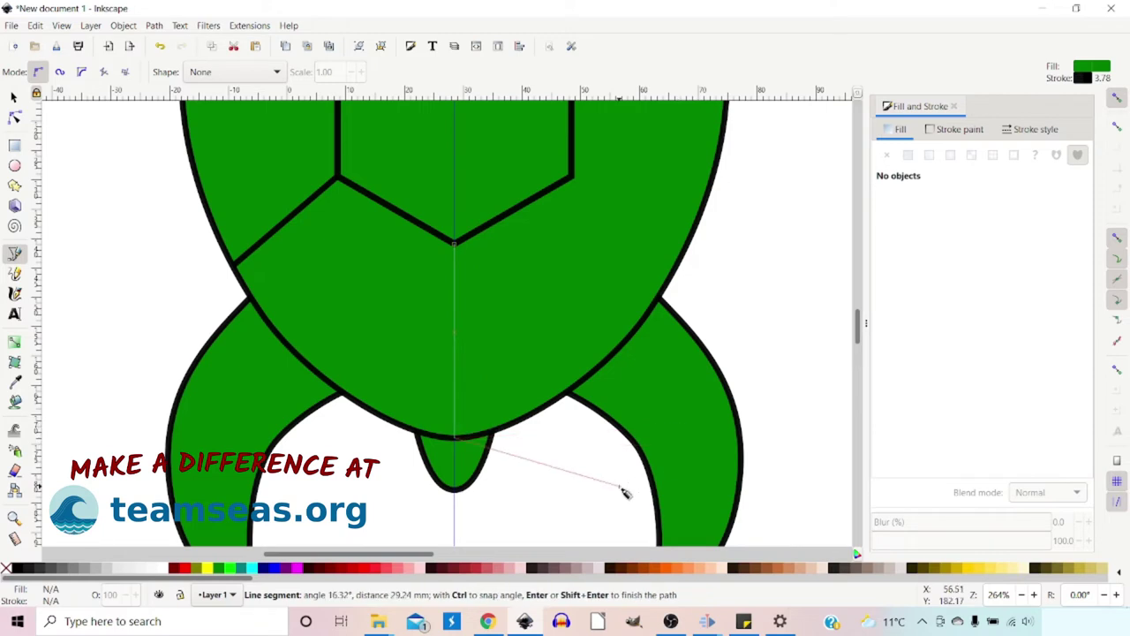
key(Return)
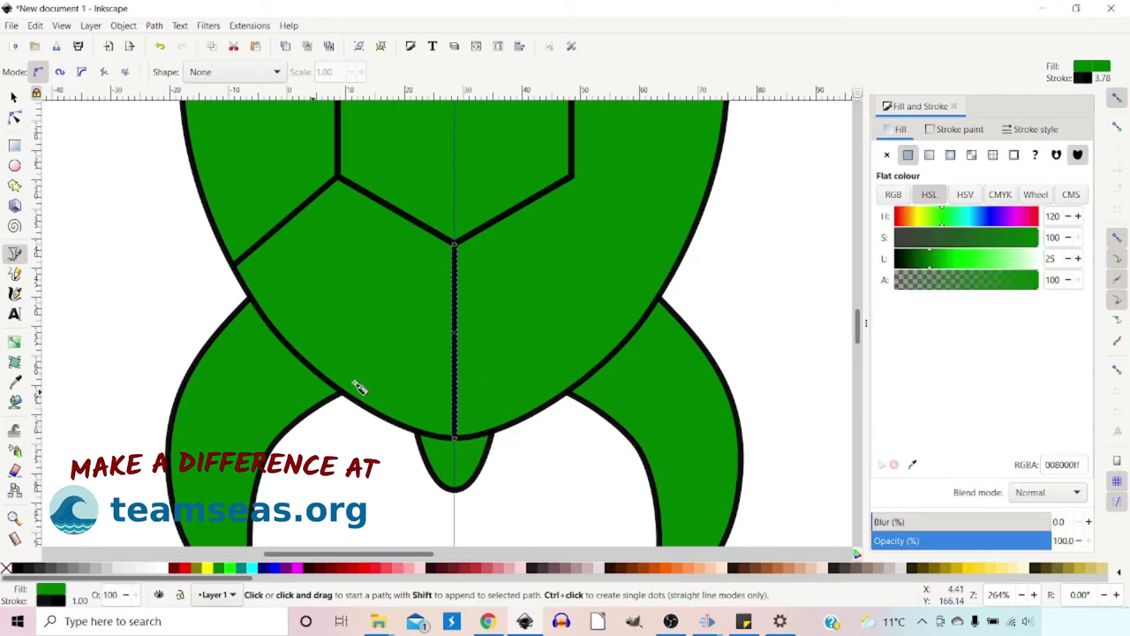
scroll(356, 386, down, 2)
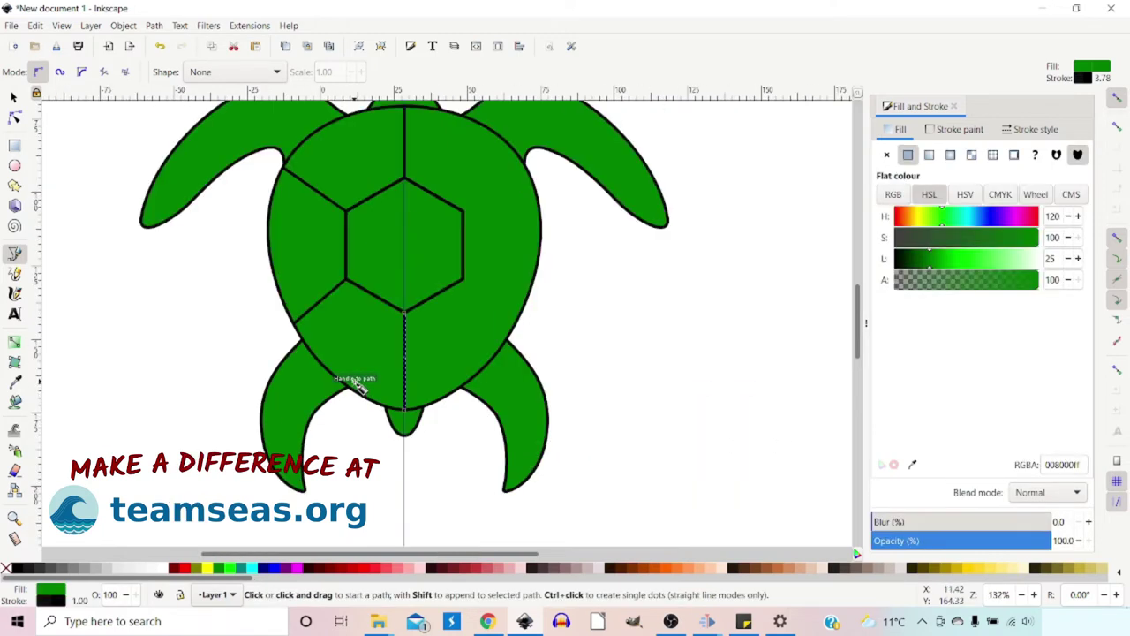
click(14, 99)
click(319, 192)
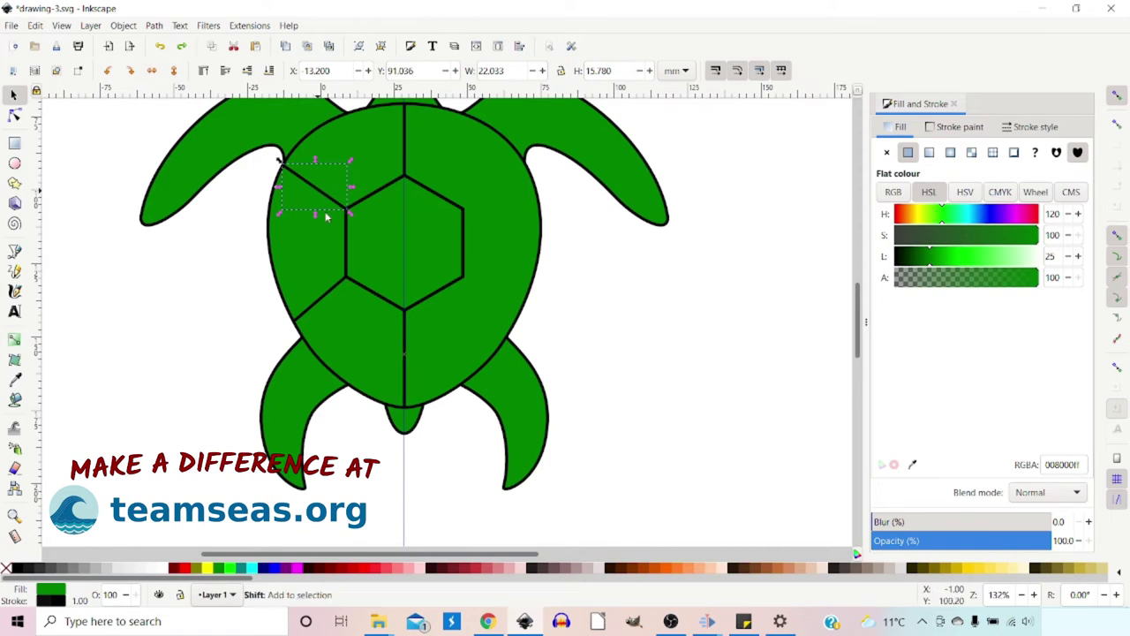
Select both left shell lines and flip them horizontally about the hexagon's centre
shift+click(323, 302)
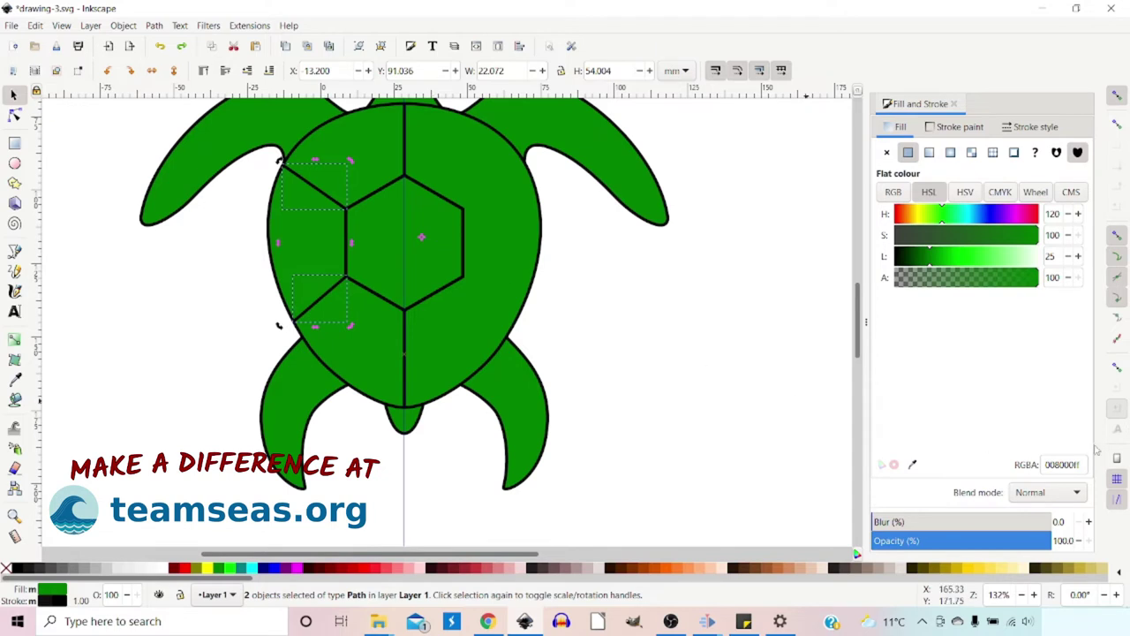
click(1117, 367)
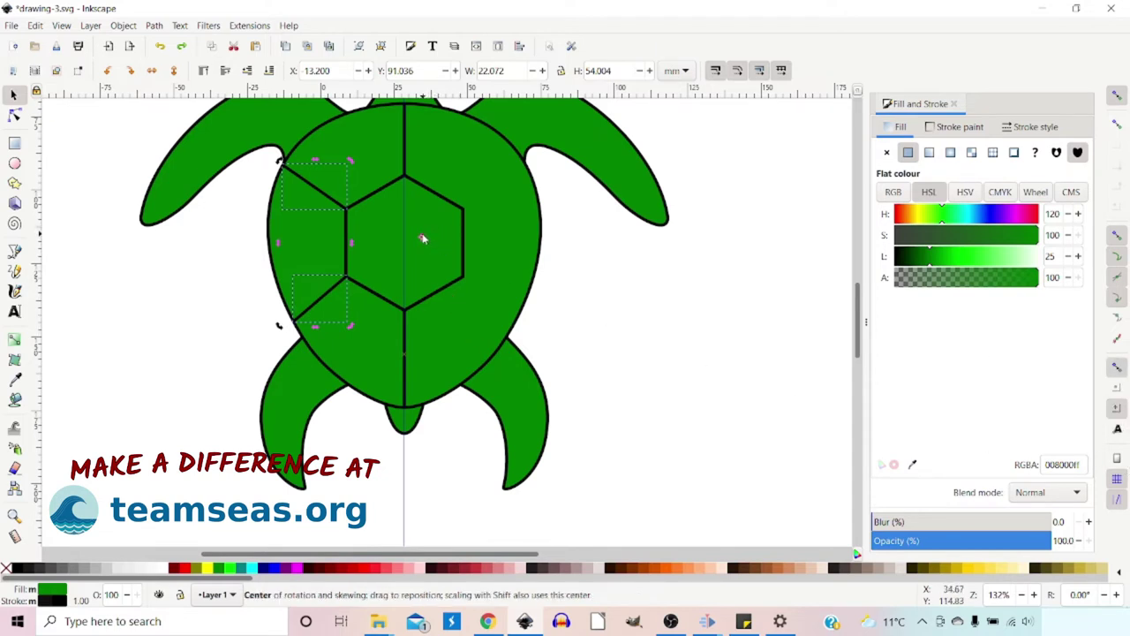
drag(421, 241, 411, 241)
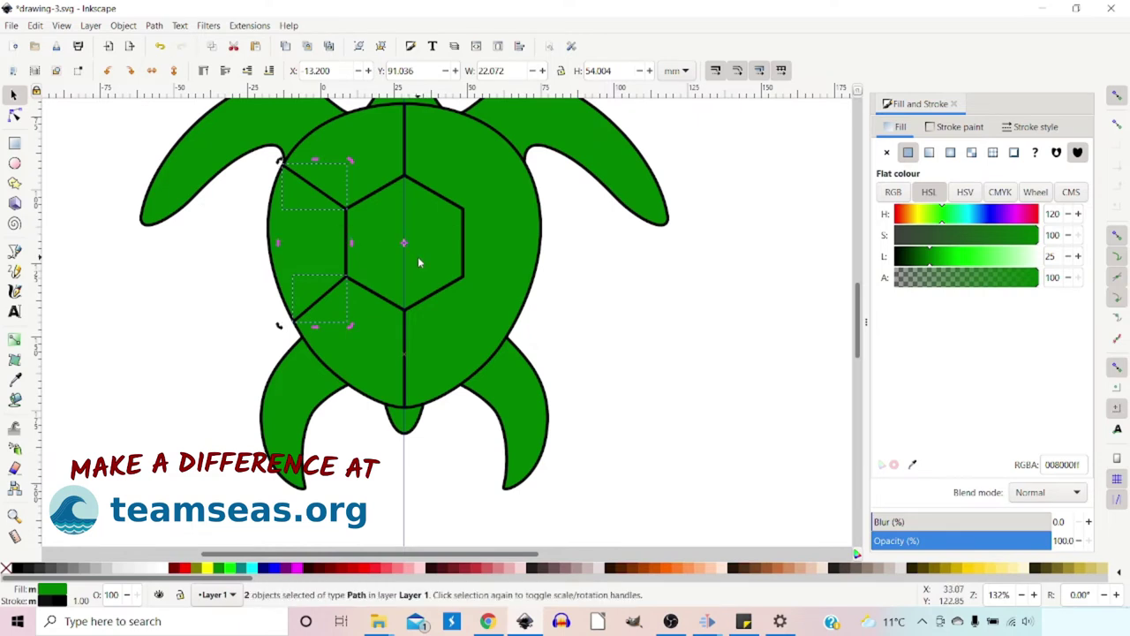
click(151, 71)
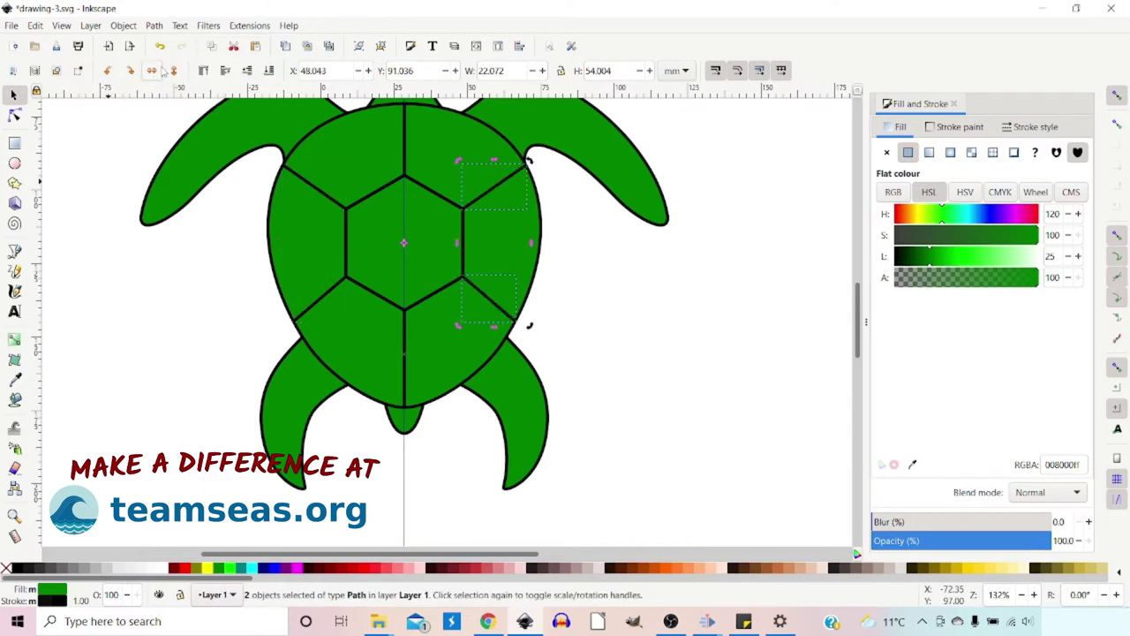
key(n)
scroll(383, 182, up, 2)
click(383, 182)
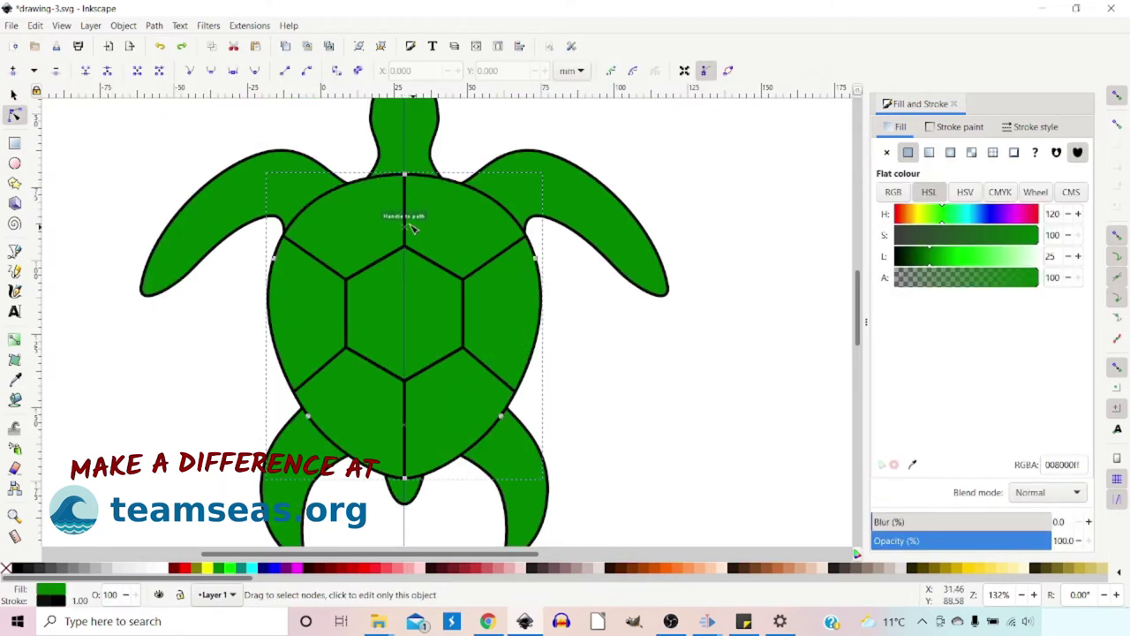
Add the four corner shell lines and the hexagon to the selection, then show the Stroke style tab
click(496, 261)
shift+click(497, 373)
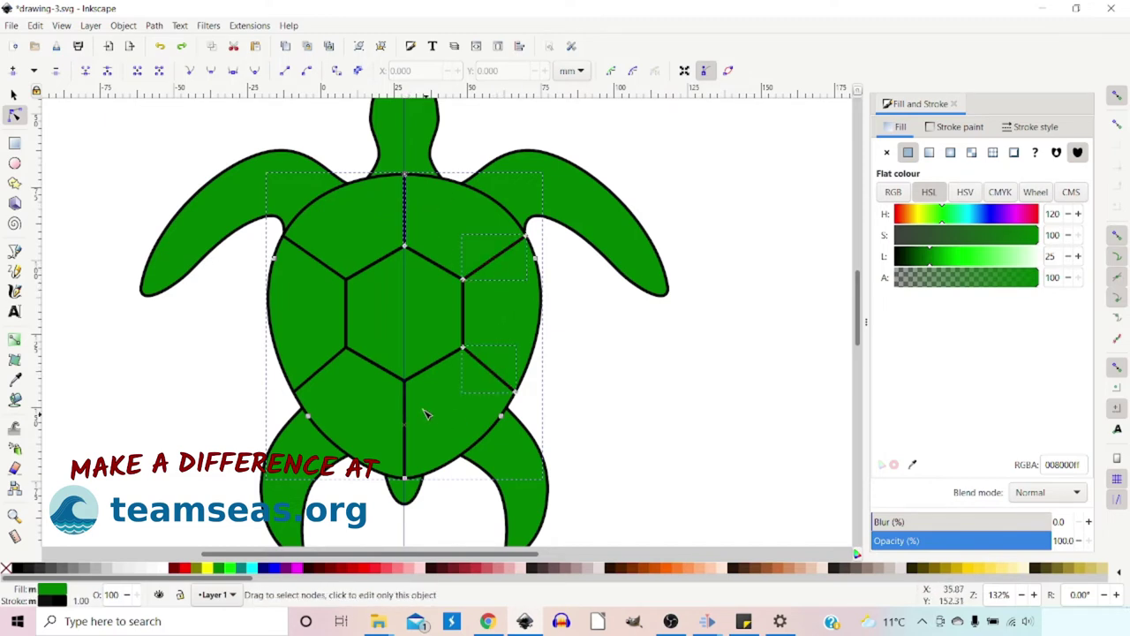
shift+click(430, 366)
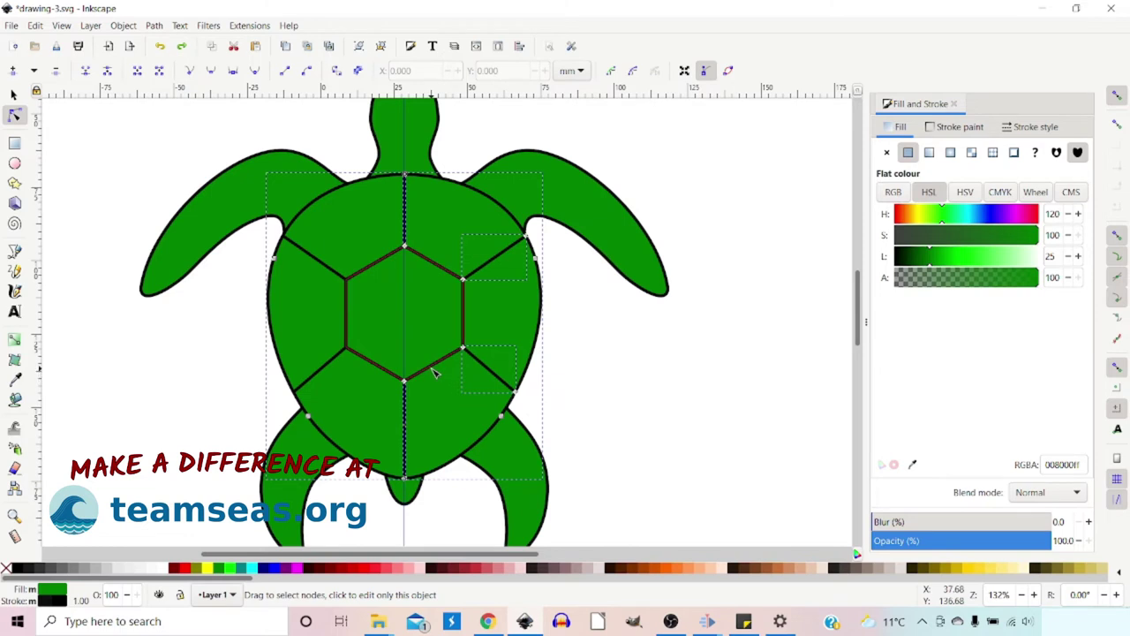
shift+click(321, 370)
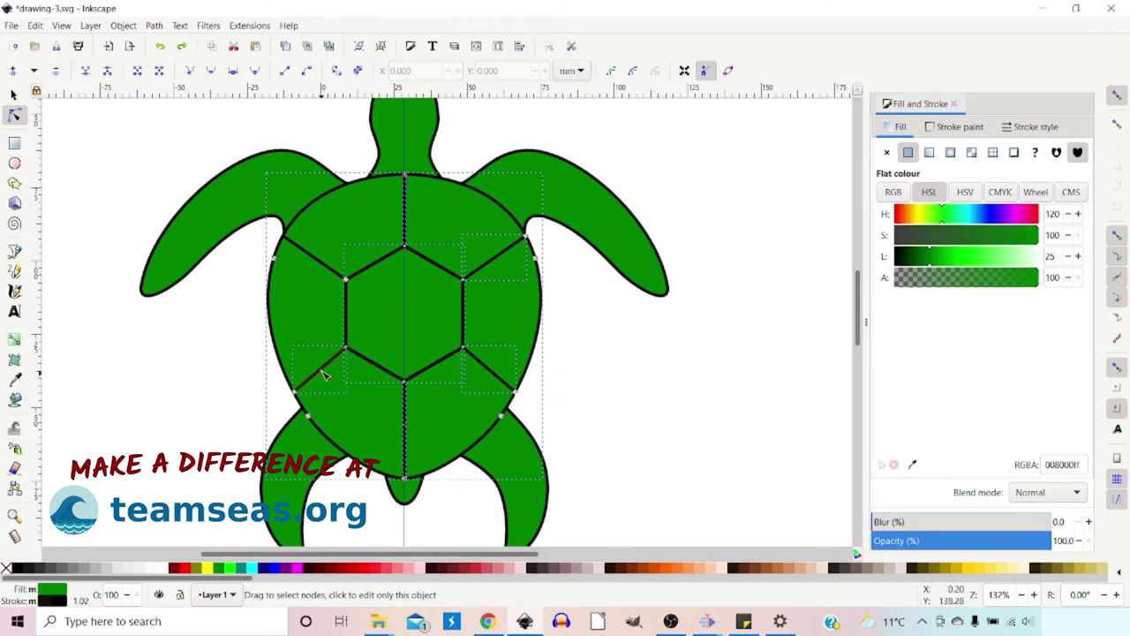
shift+click(313, 256)
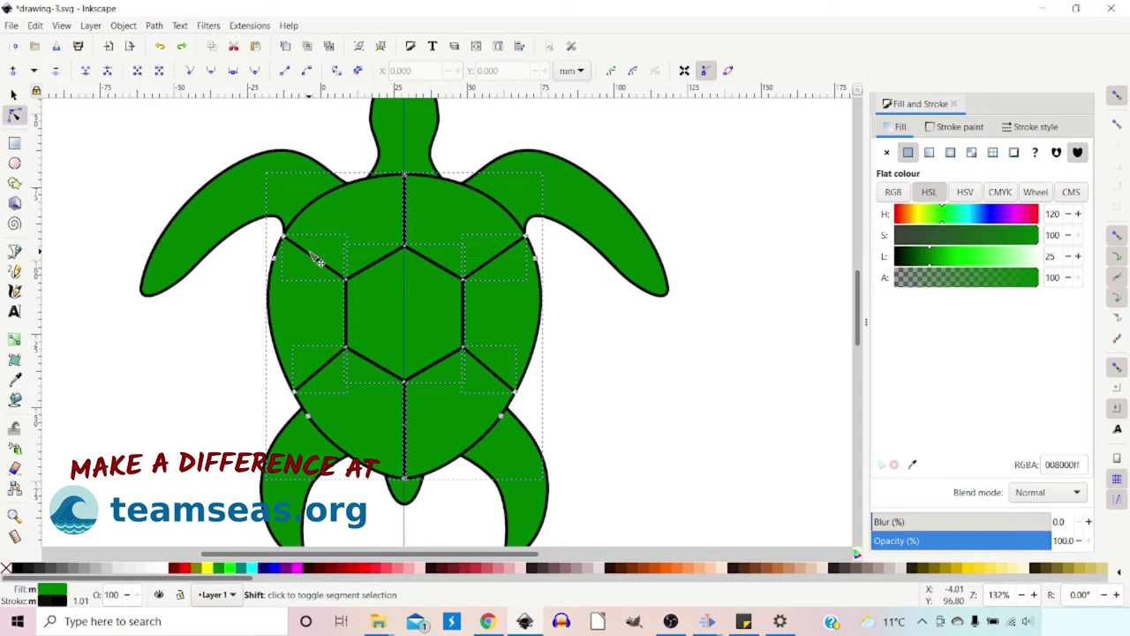
click(80, 600)
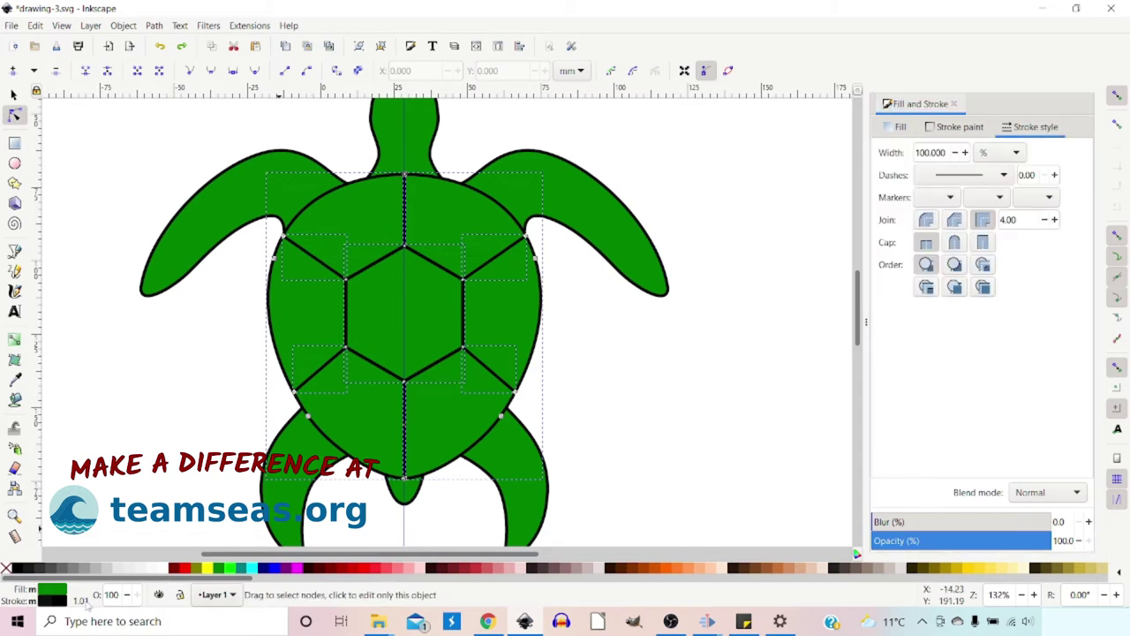
Set the shell lines' stroke width to 6 mm and try to ungroup them
right_click(81, 601)
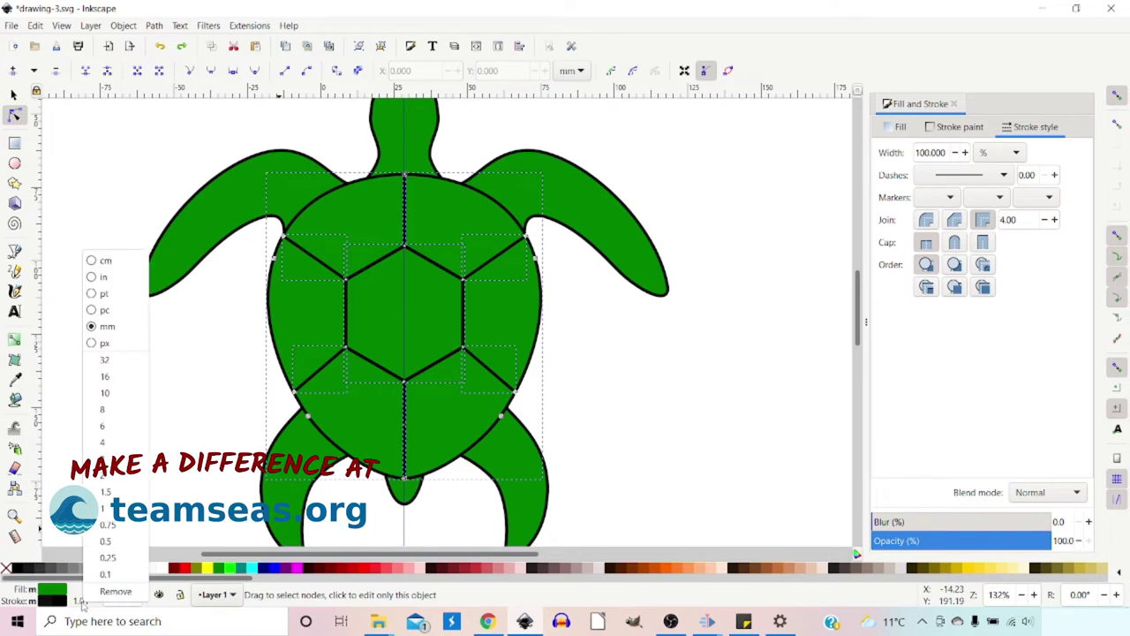
click(102, 427)
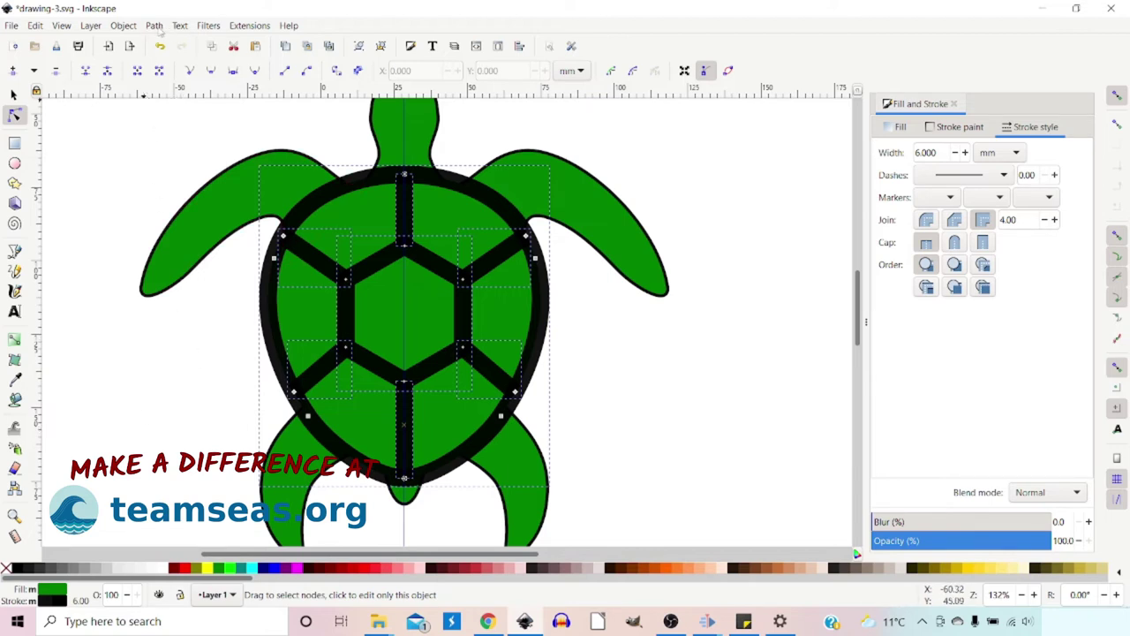
click(382, 47)
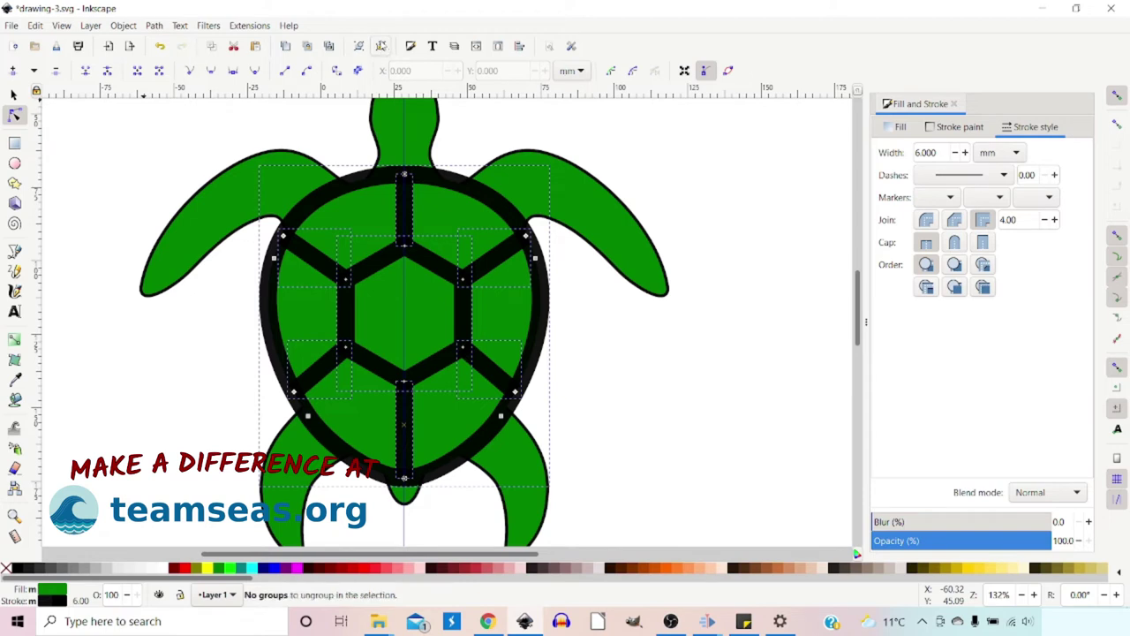
Convert the thick shell strokes to filled paths and union them into one shape
click(155, 28)
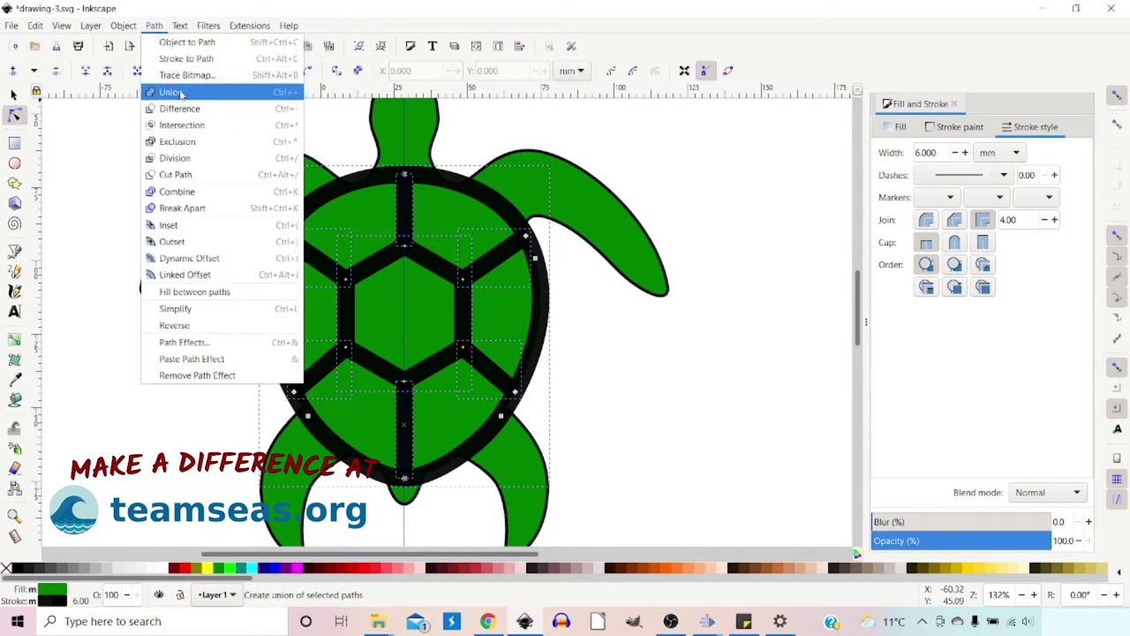
click(181, 59)
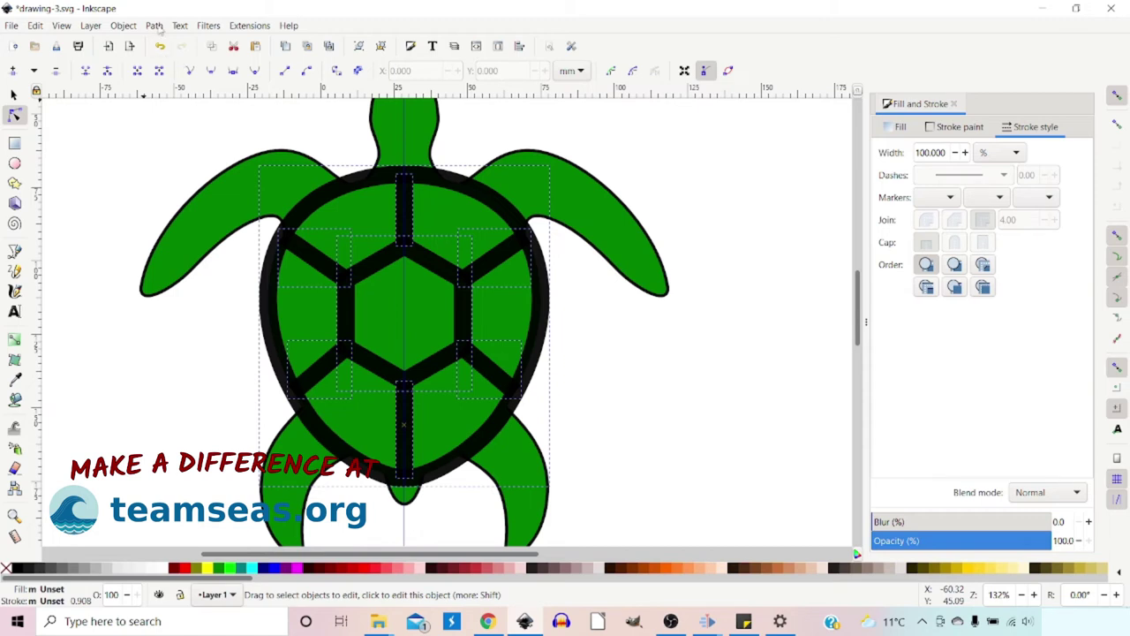
click(157, 27)
click(173, 93)
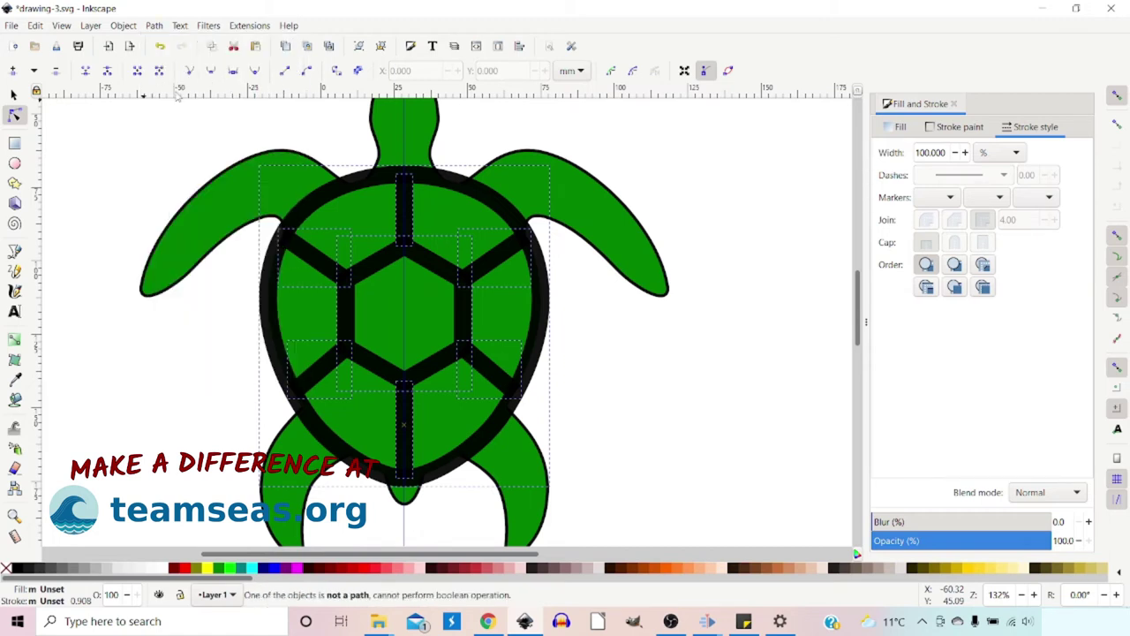
key(s)
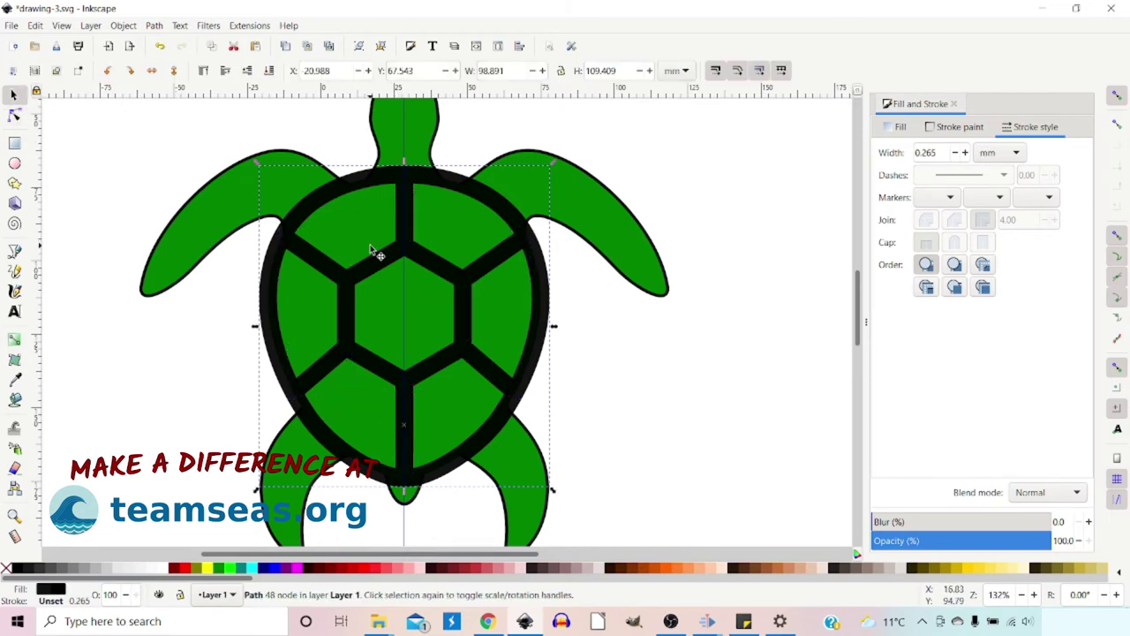
With snapping off, scale the black shell outline up slightly and restore it to 100% opacity
scroll(714, 371, down, 2)
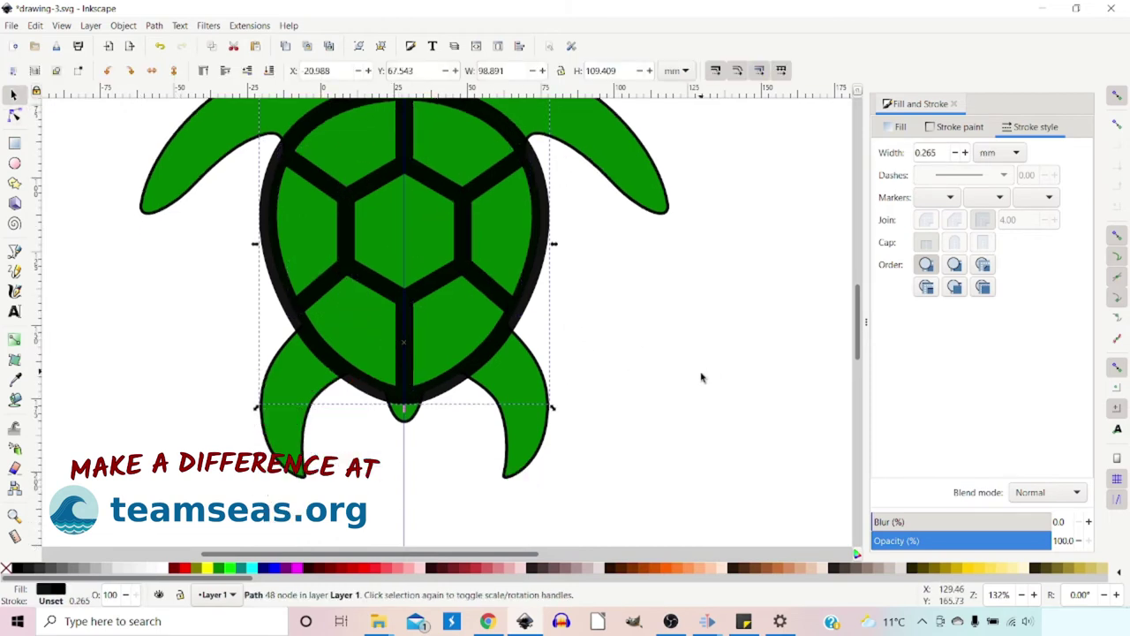
scroll(467, 364, up, 3)
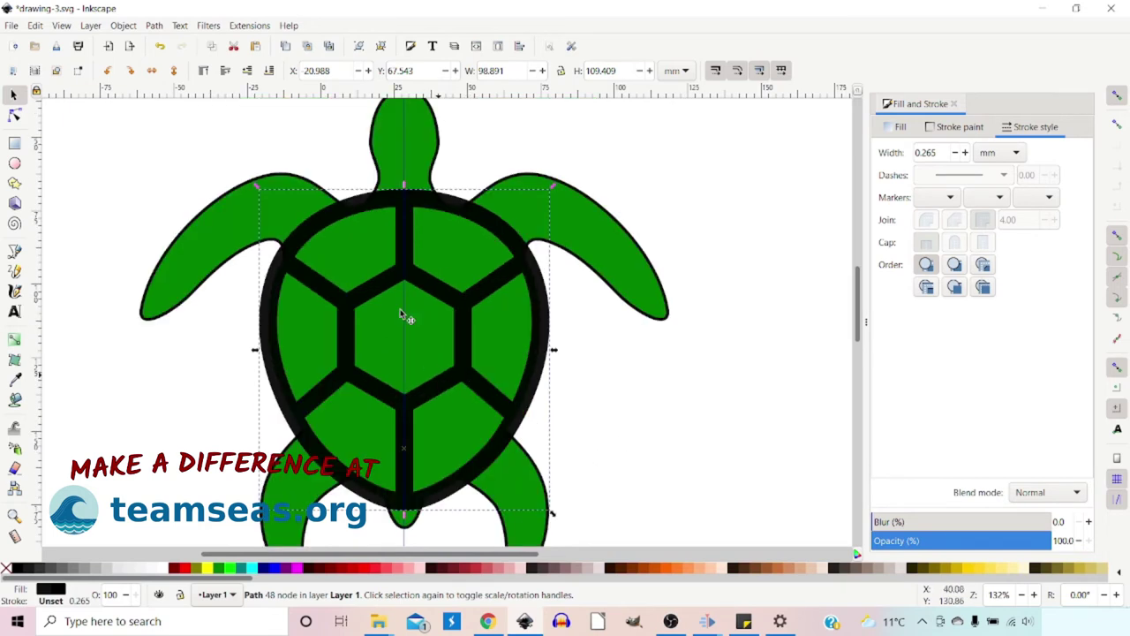
key(percent)
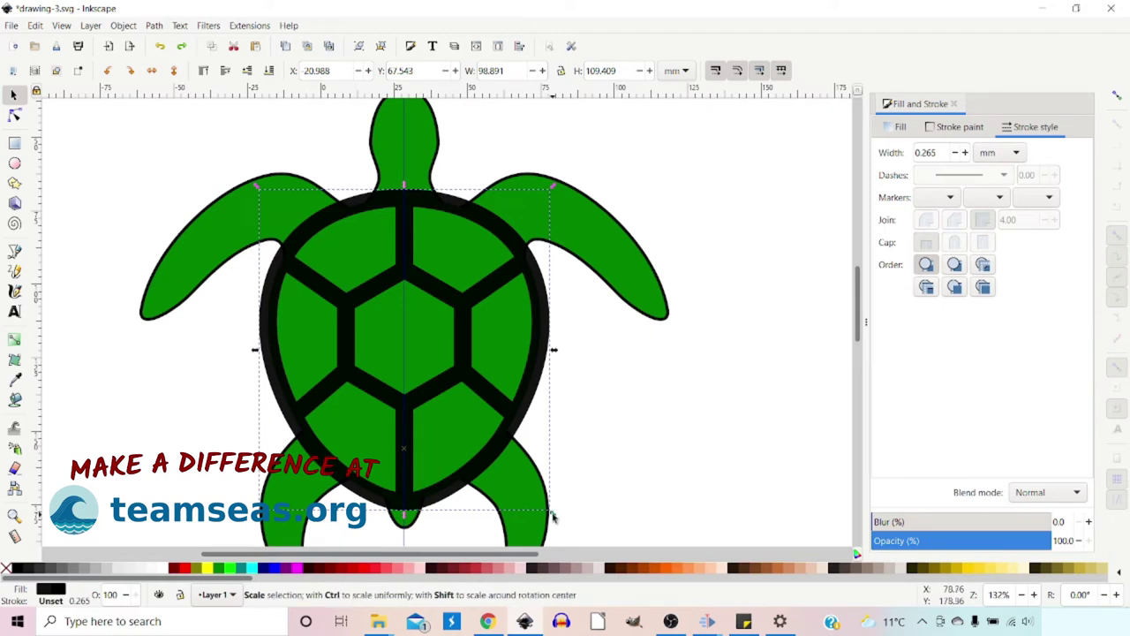
drag(554, 517, 560, 523)
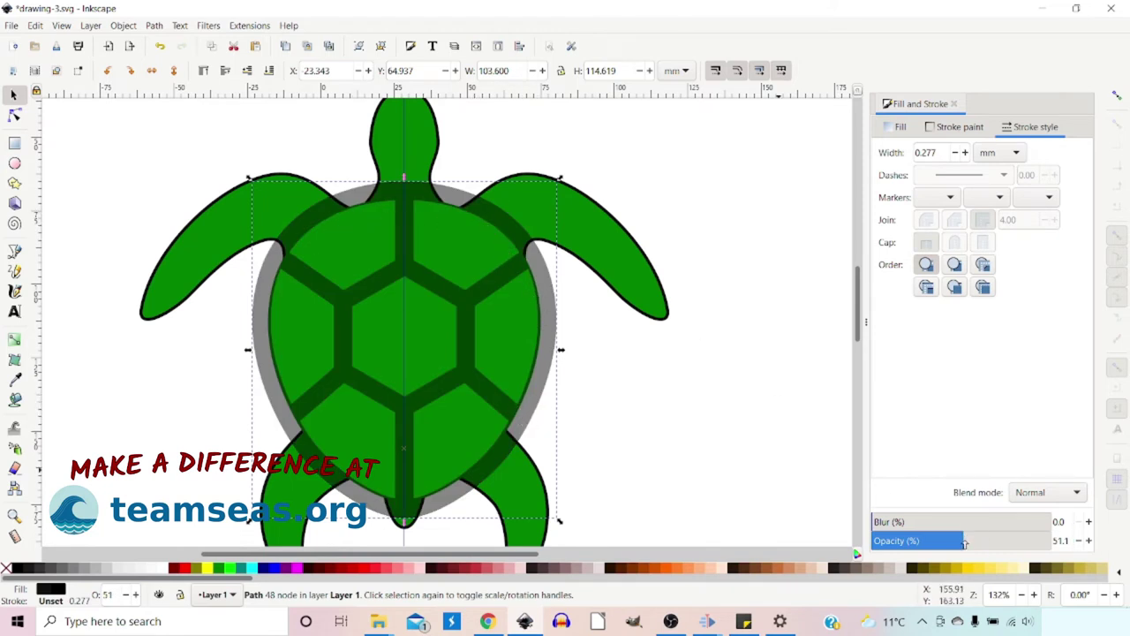
drag(980, 546, 1055, 542)
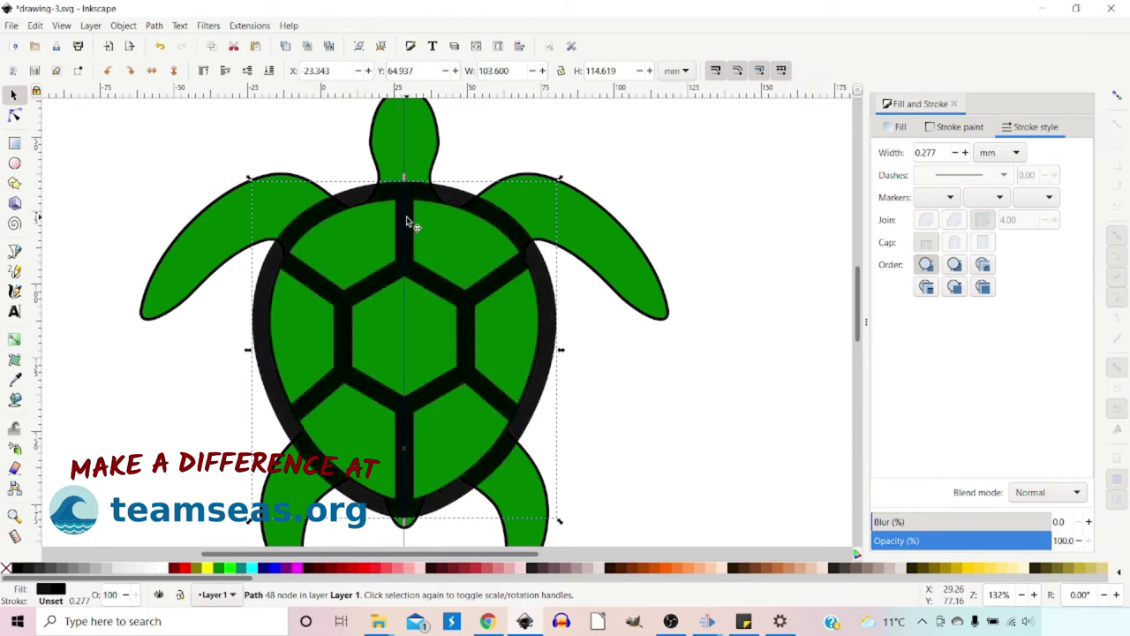
click(371, 199)
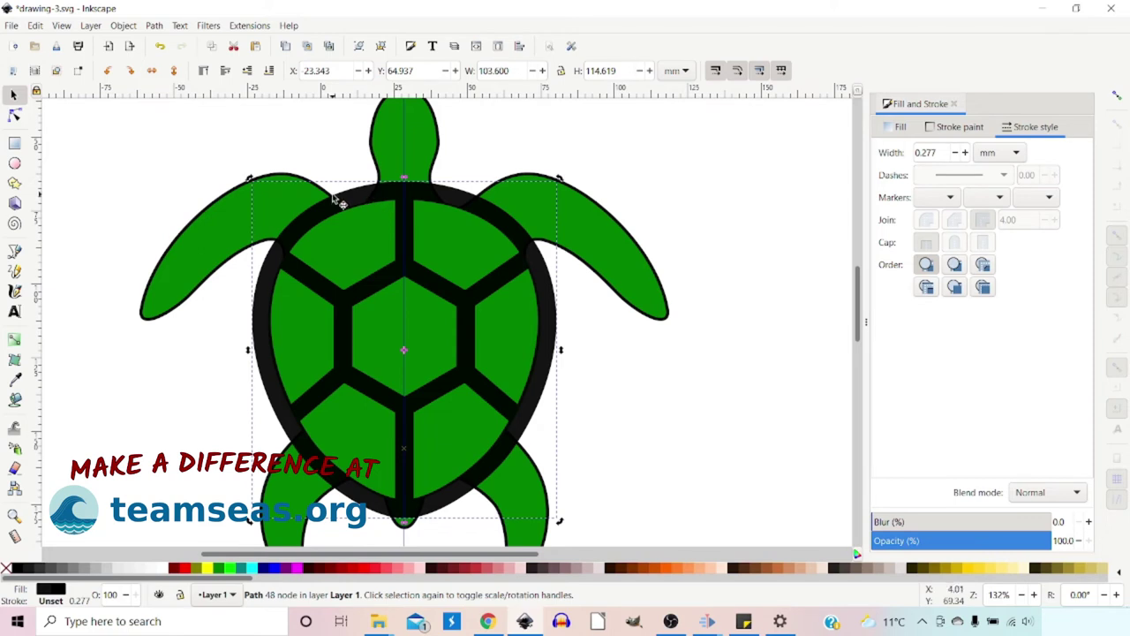
click(155, 26)
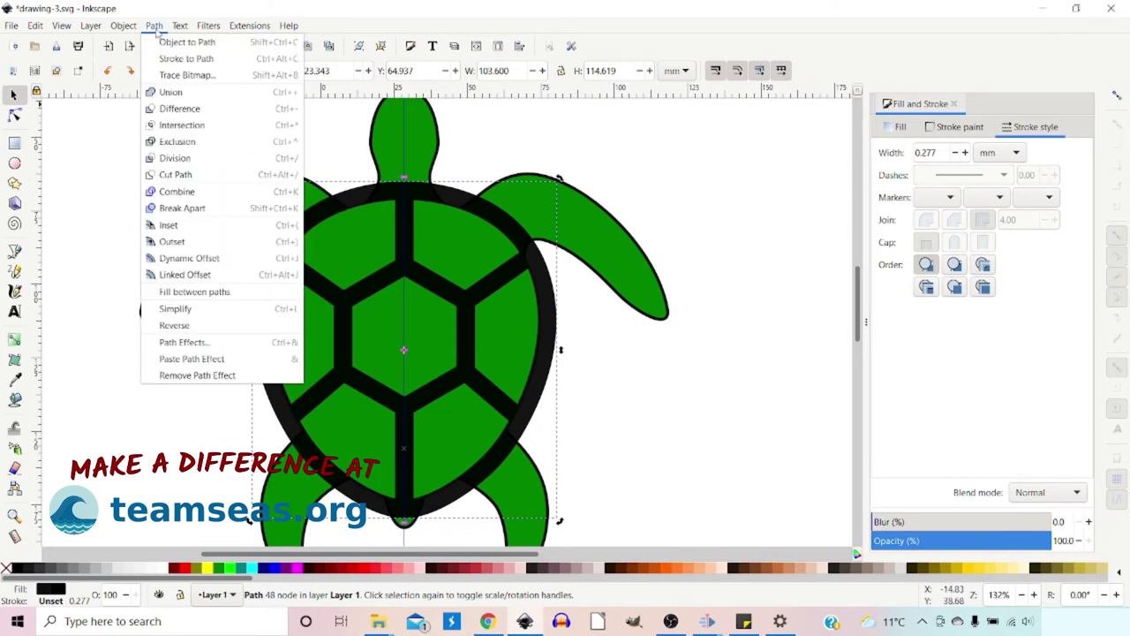
Add the Corners (Fillet/Chamfer) effect, found by searching 'corn', to the black shell path
click(196, 343)
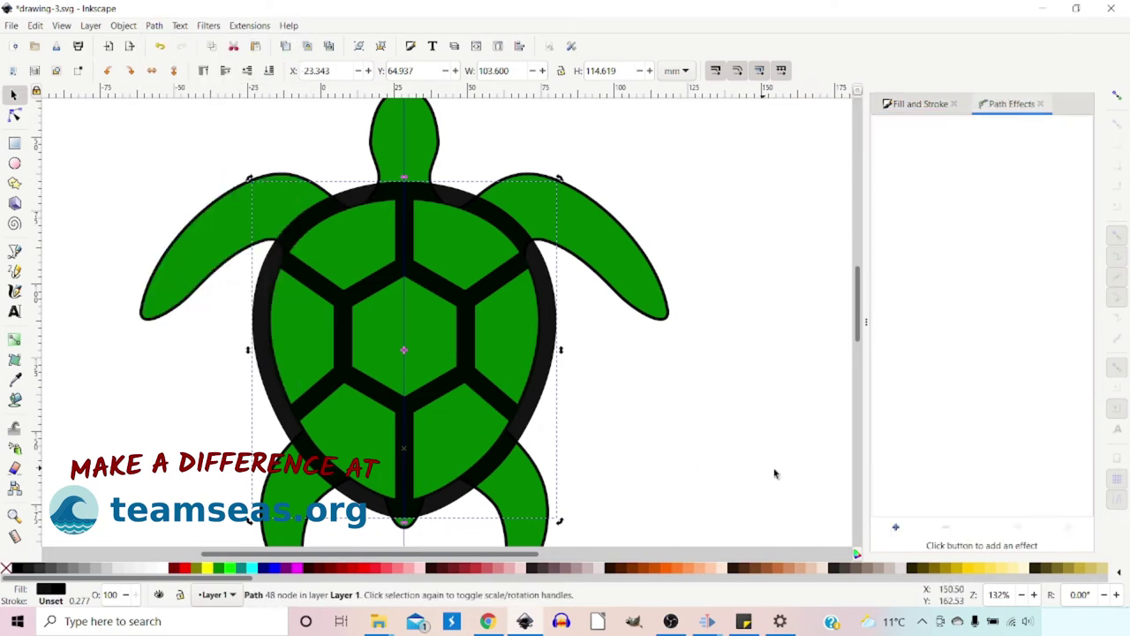
click(895, 529)
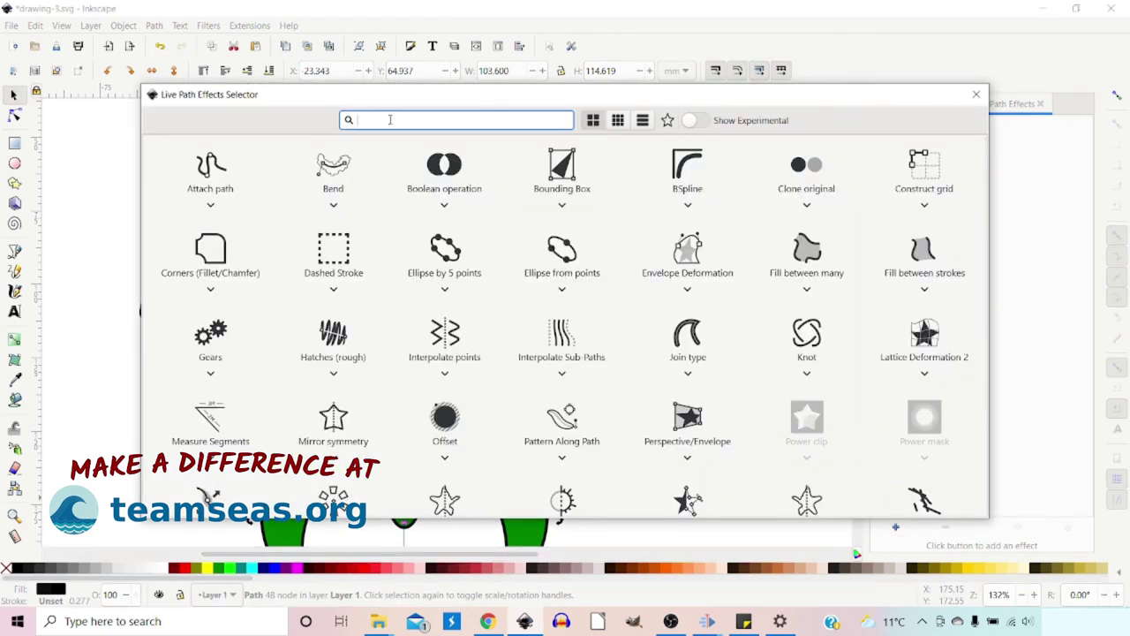
text(corn)
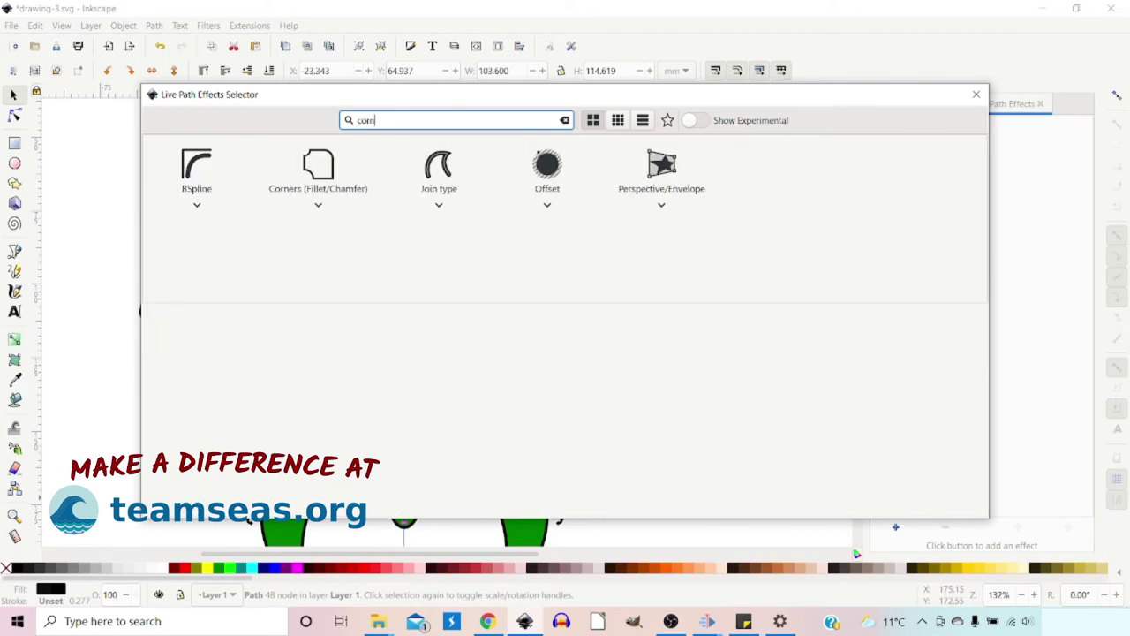
click(325, 191)
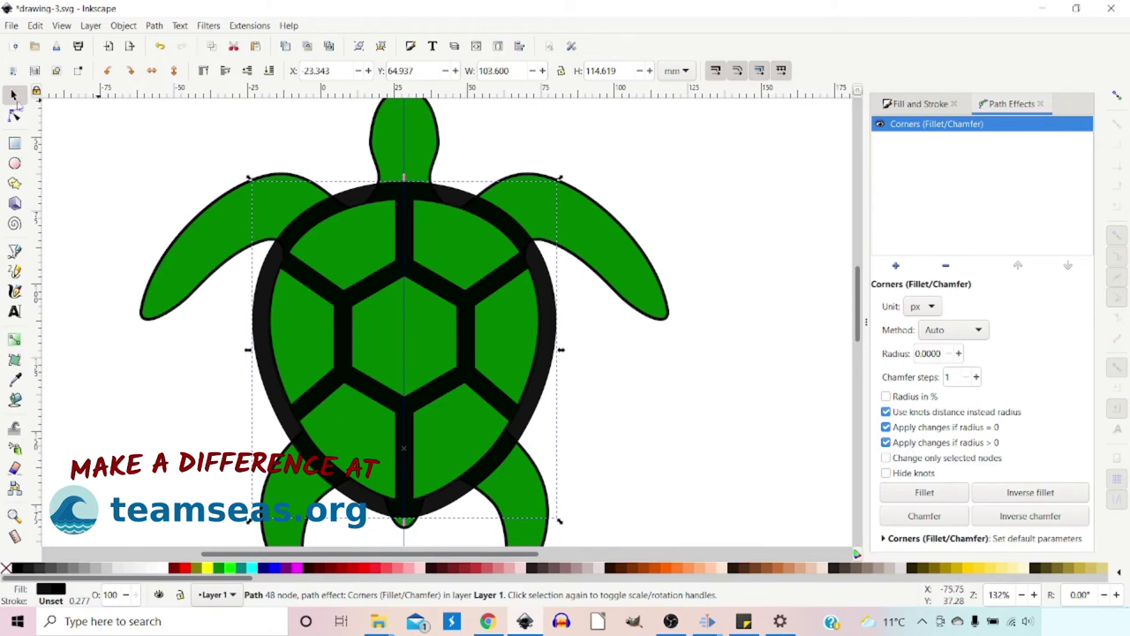
click(15, 116)
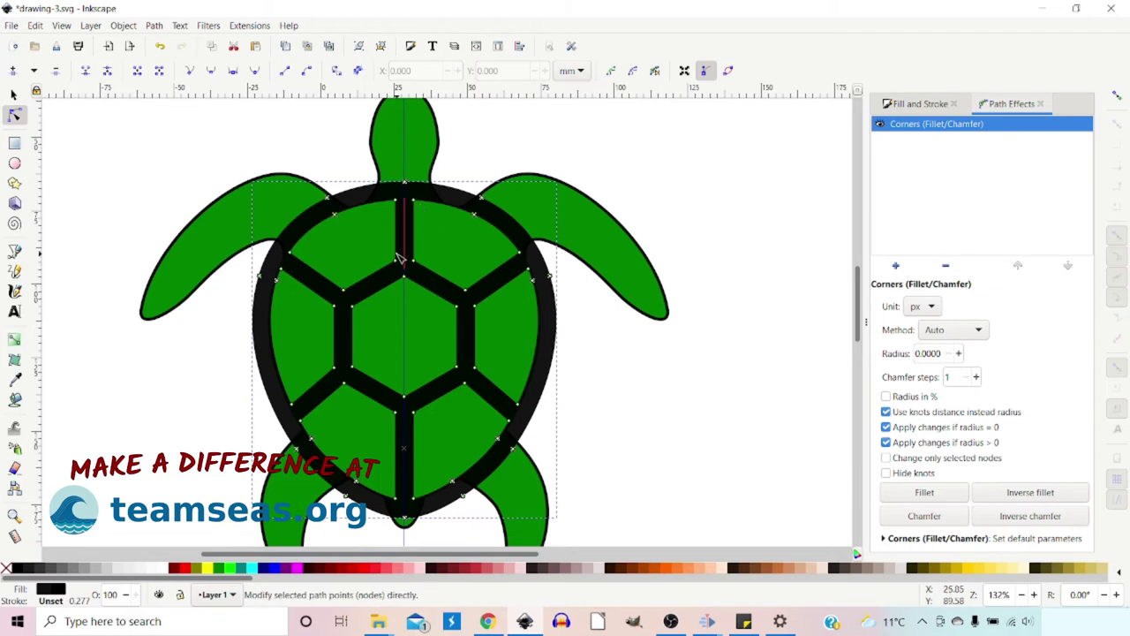
Select the shell pattern's inner corner nodes along the top, sides and bottom for filleting
drag(388, 193, 477, 389)
shift+click(531, 261)
shift+click(388, 396)
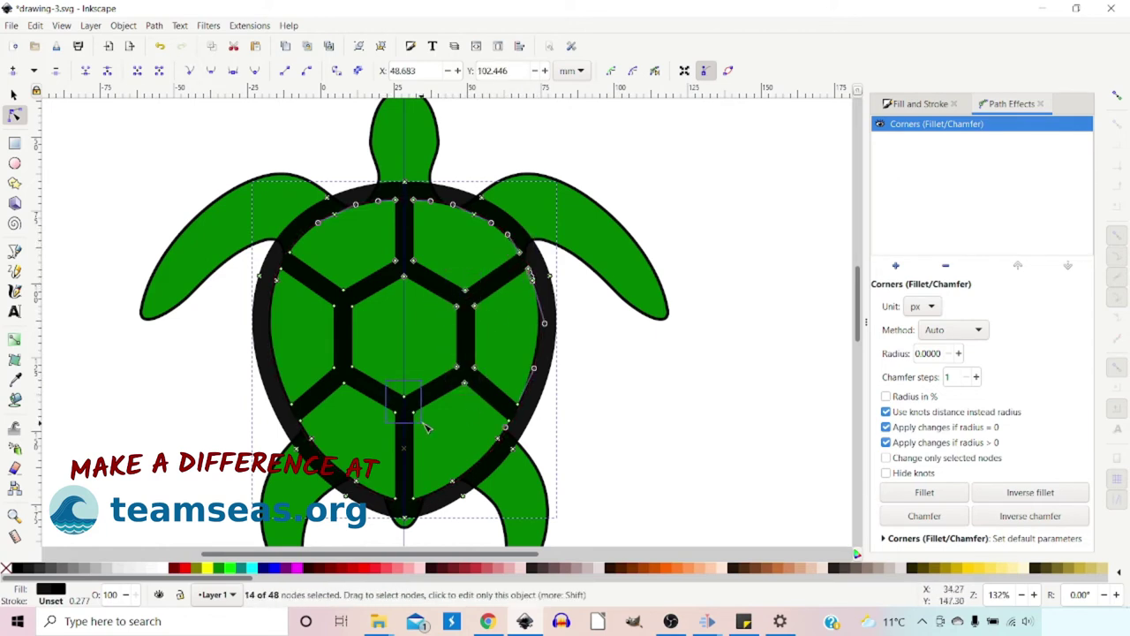
shift+click(330, 362)
shift+click(275, 368)
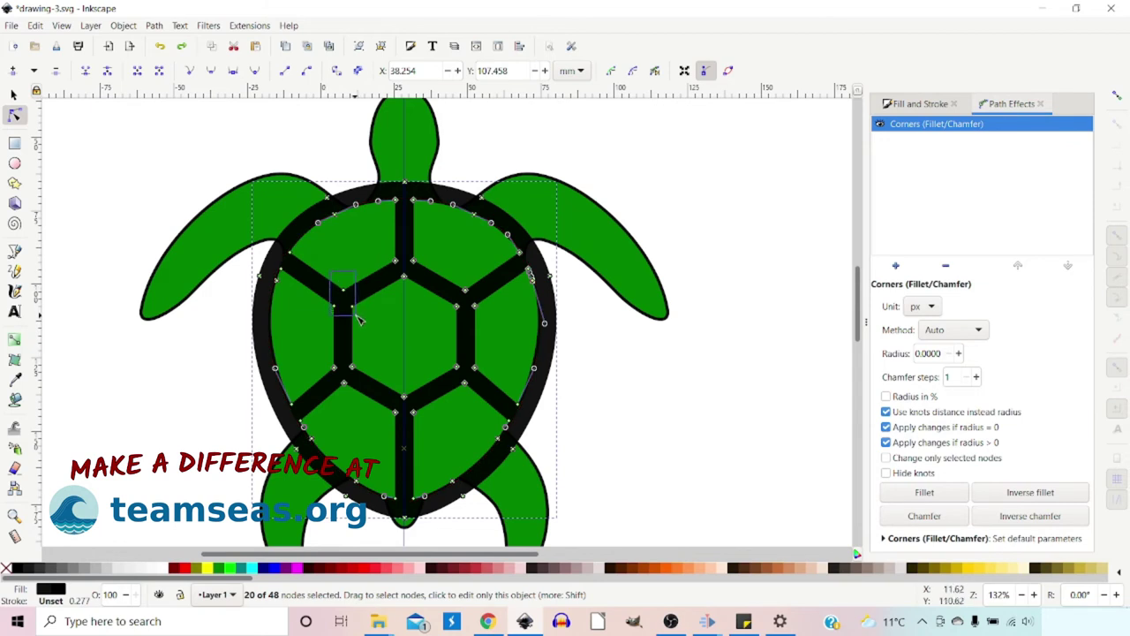
shift+click(303, 427)
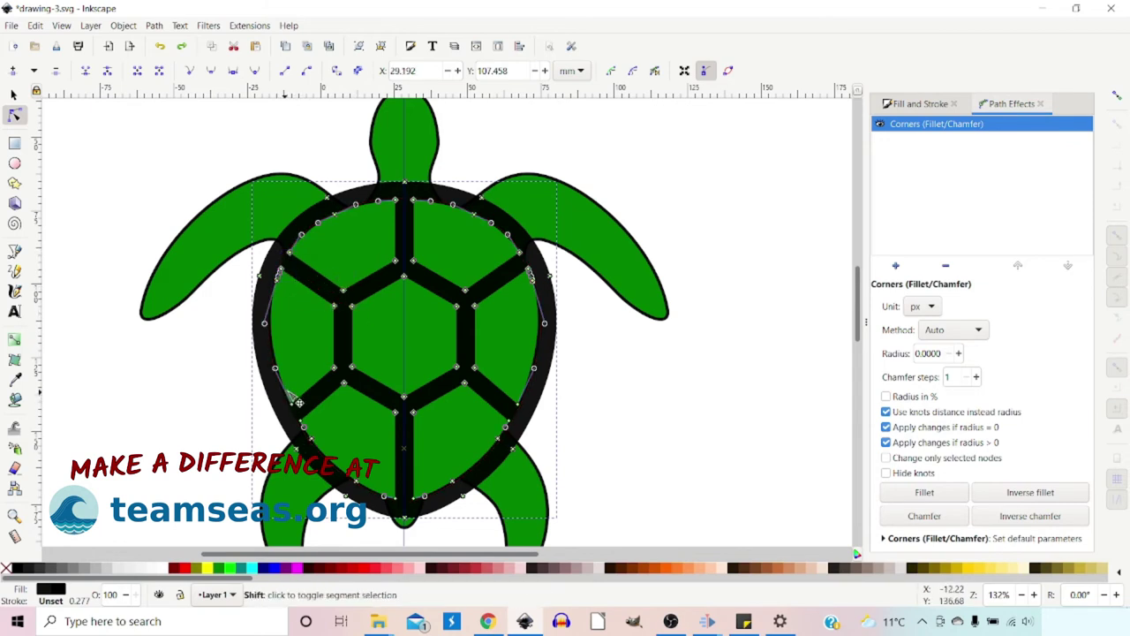
shift+click(292, 408)
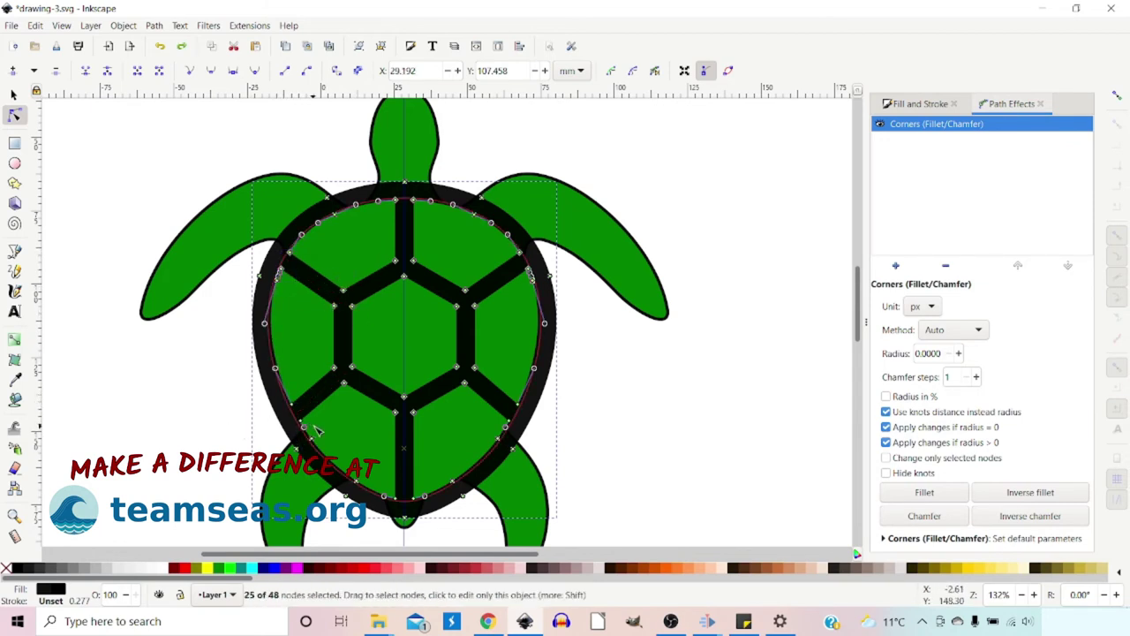
drag(383, 479, 433, 517)
drag(496, 381, 526, 436)
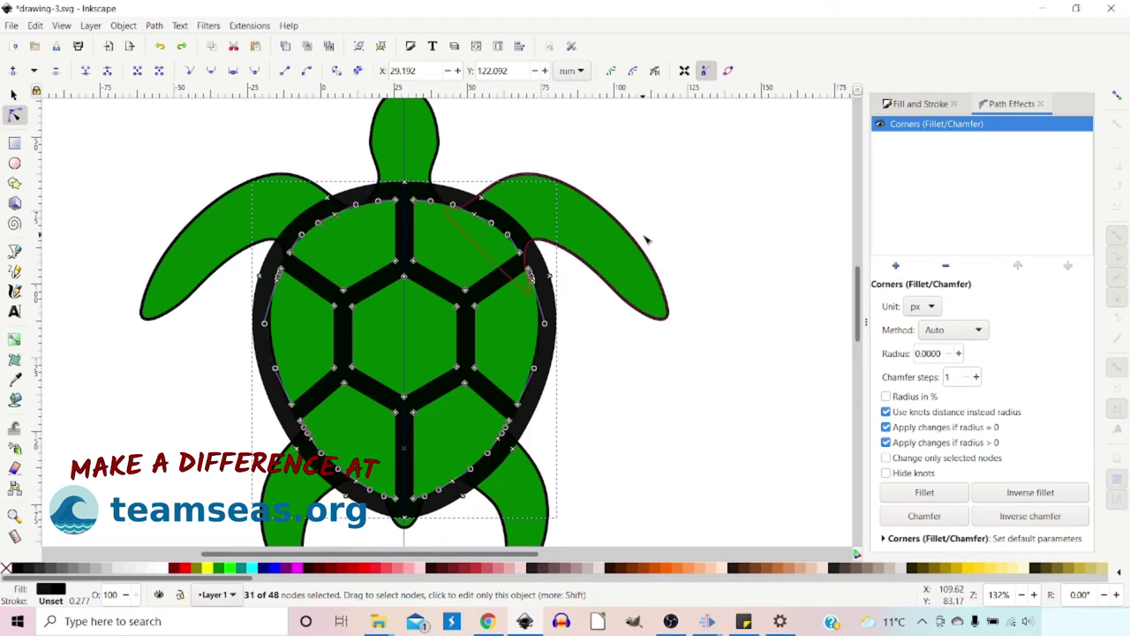
click(519, 253)
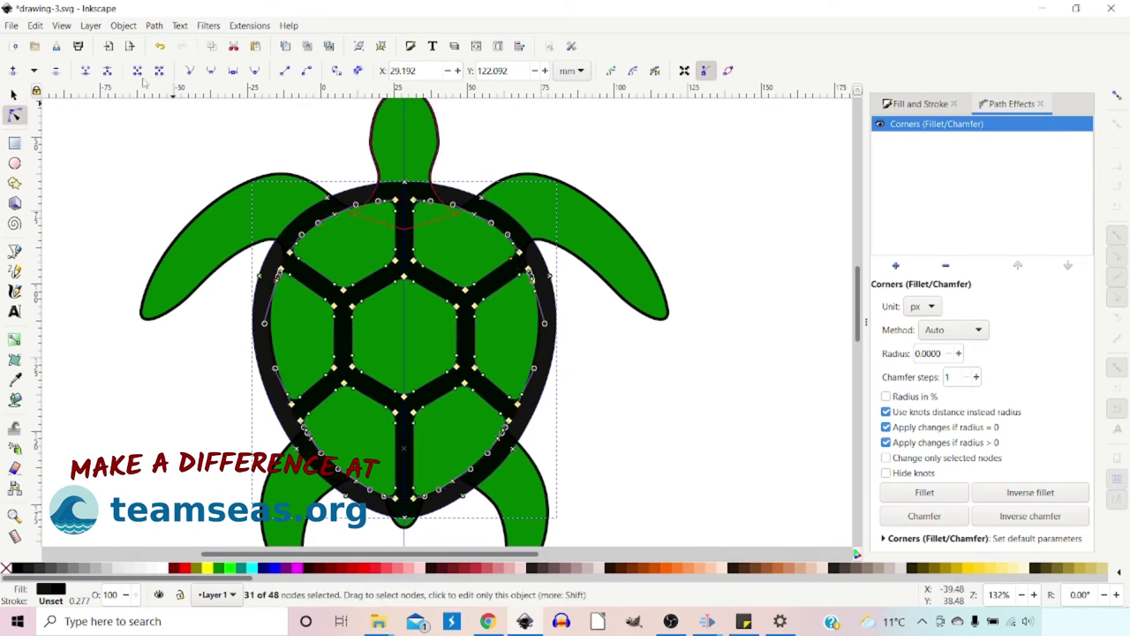
click(153, 26)
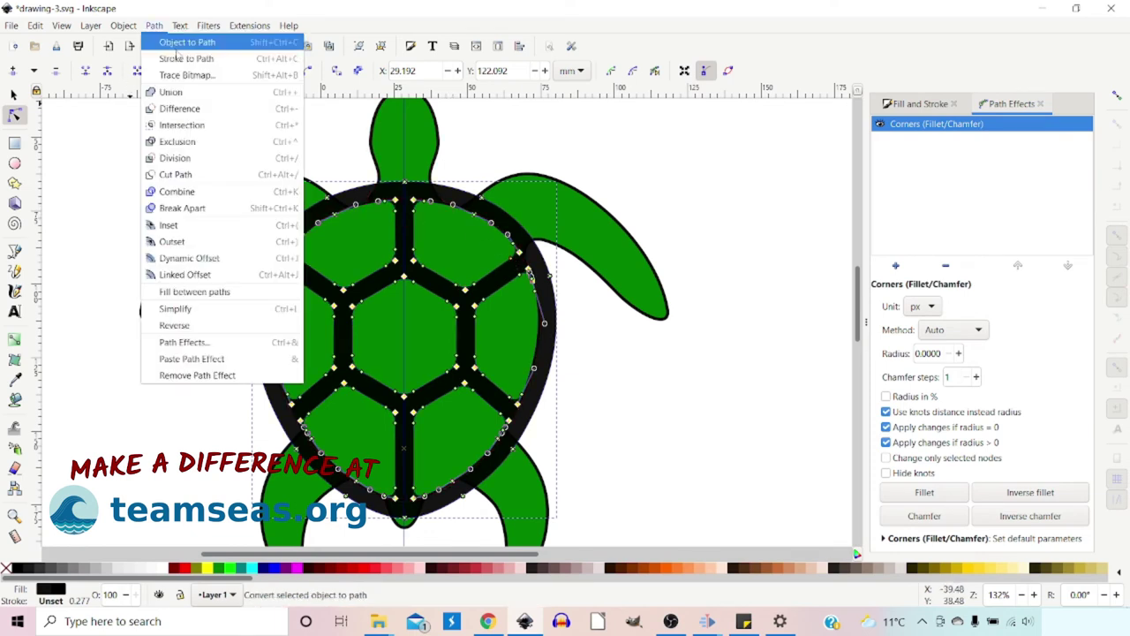
Bake the Corners effect into the shell with Object to Path, then zoom out to the whole turtle
click(177, 42)
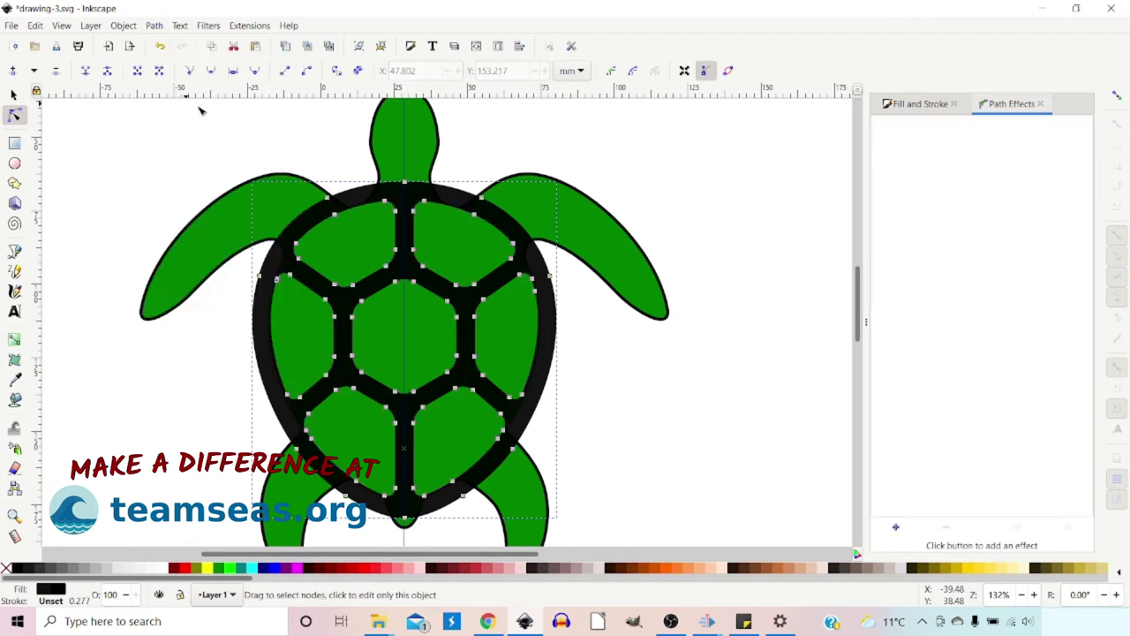
key(shift+alt+d)
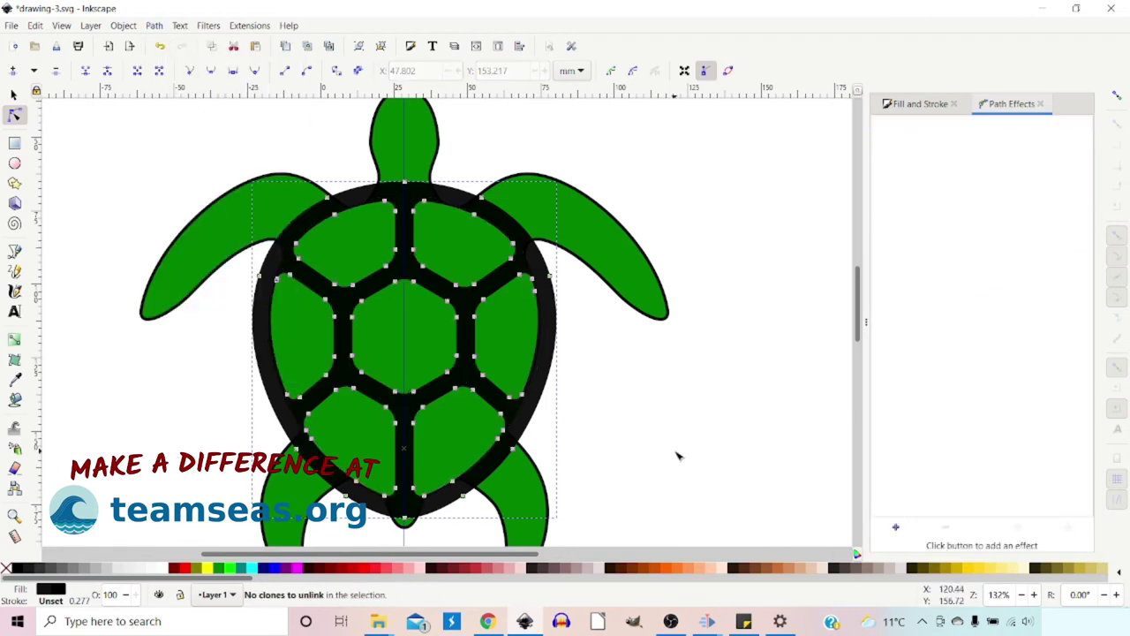
key(minus)
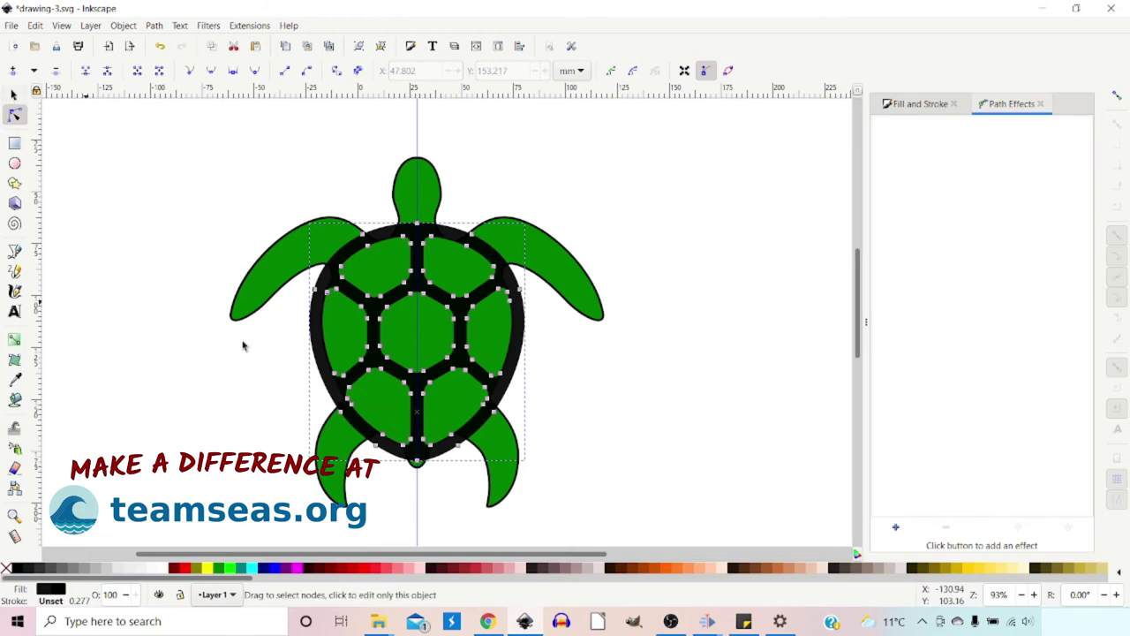
Move the turtle's tail straight down slightly, away from the shell
key(s)
key(Escape)
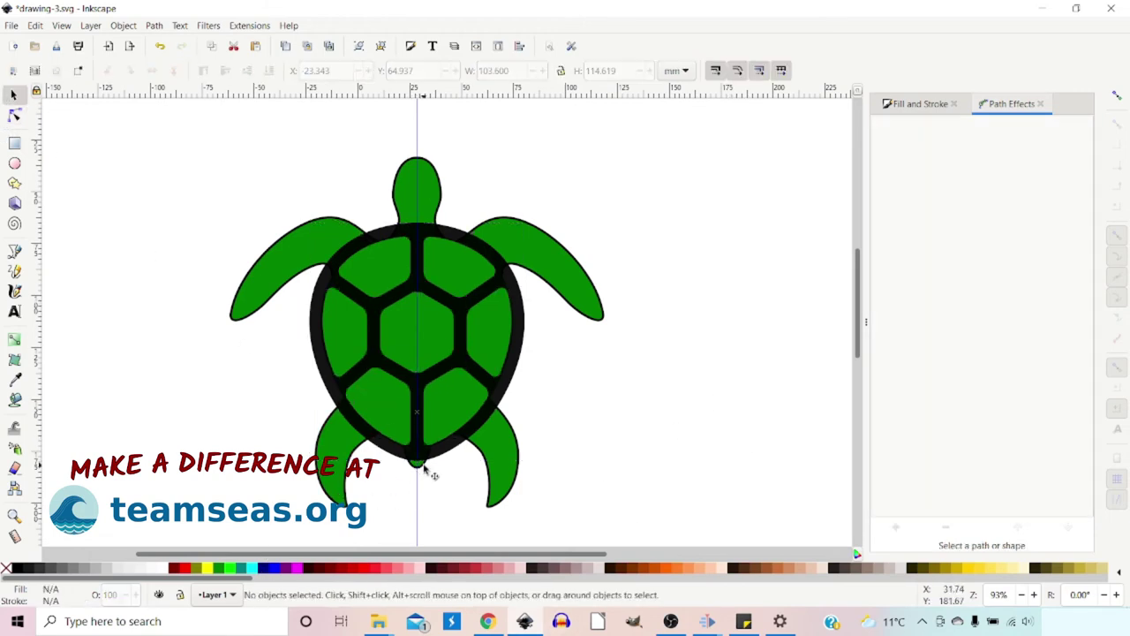
click(418, 461)
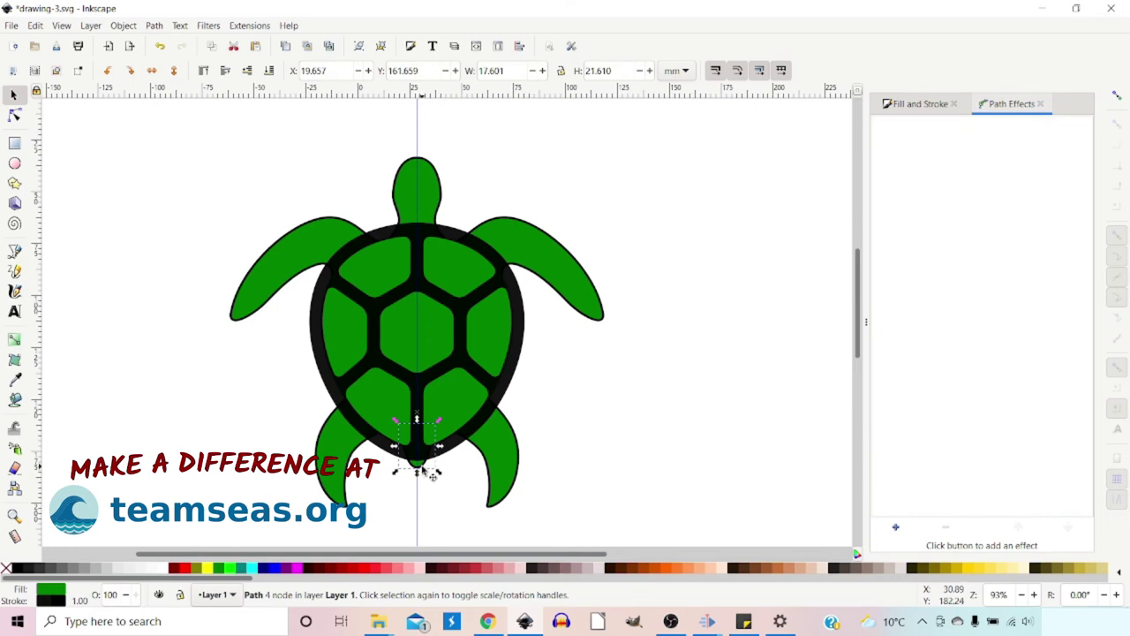
key(ctrl)
drag(433, 474, 420, 476)
Move the turtle's head straight up slightly, to Y 29.200 mm
key(ctrl)
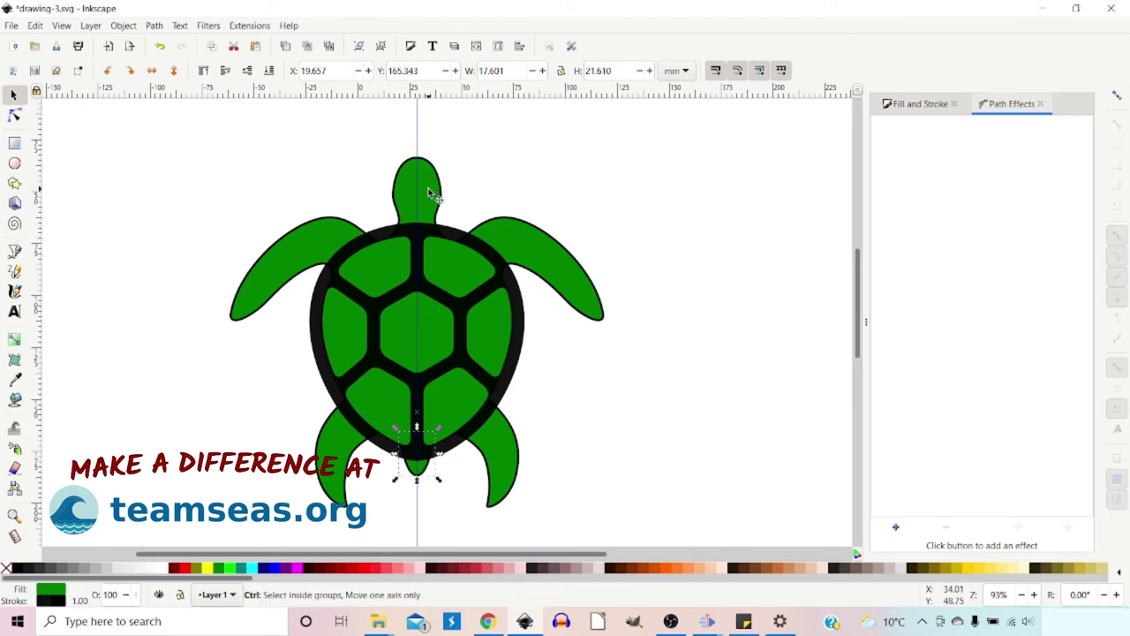
ctrl+click(430, 192)
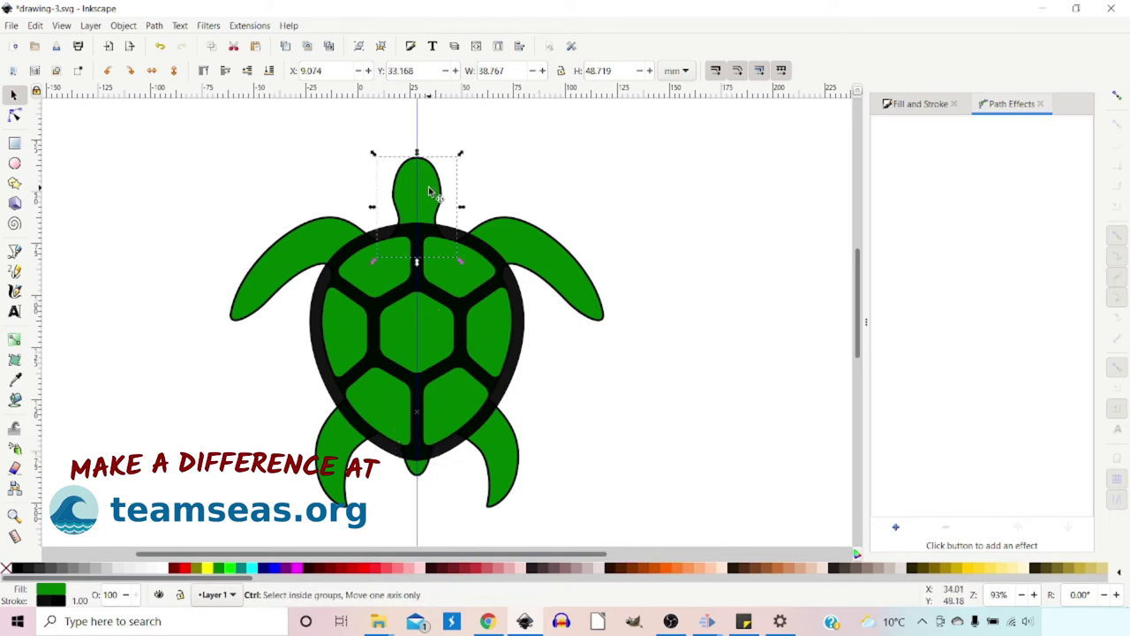
drag(431, 193, 434, 182)
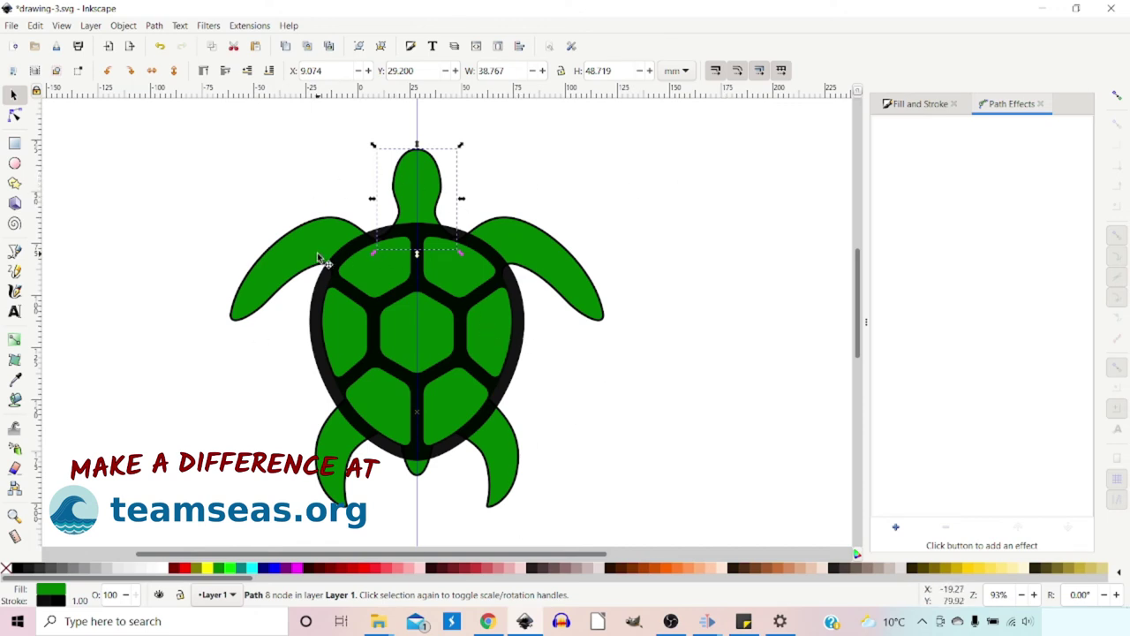
key(shift)
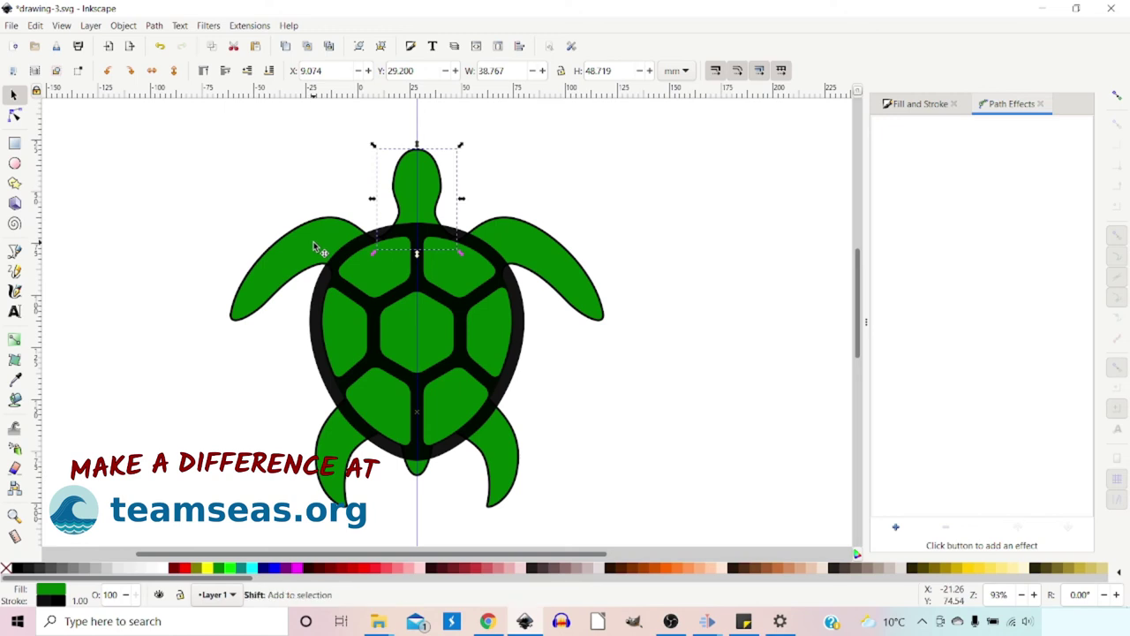
Union the head, flippers, shell body and tail into one green shape
shift+click(318, 242)
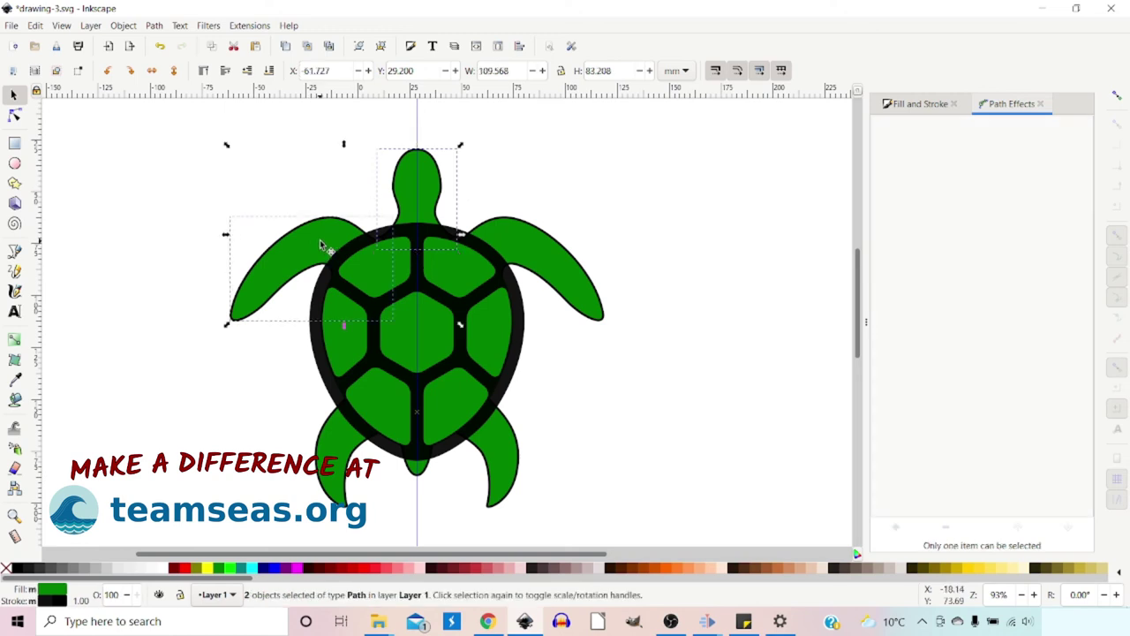
shift+click(556, 262)
shift+click(467, 276)
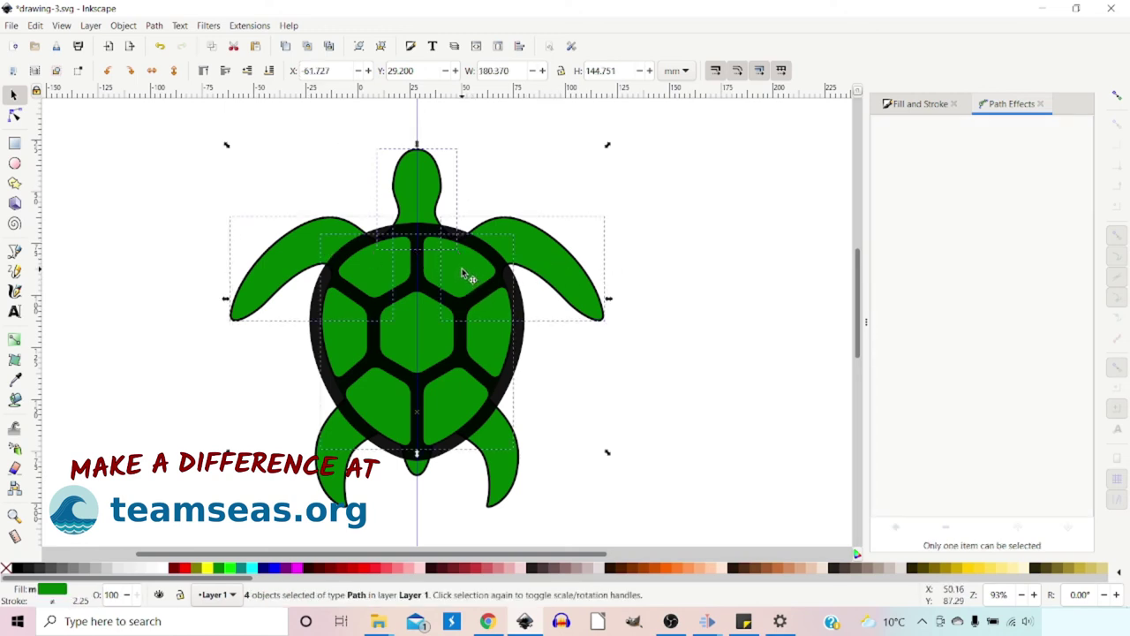
shift+click(509, 469)
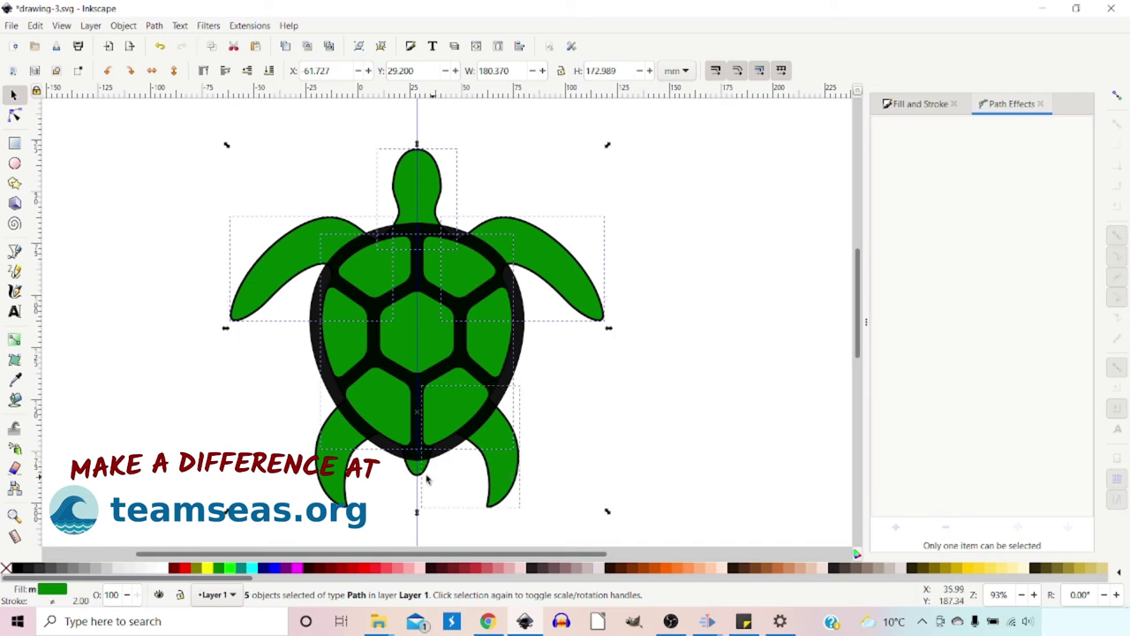
shift+click(417, 470)
click(156, 28)
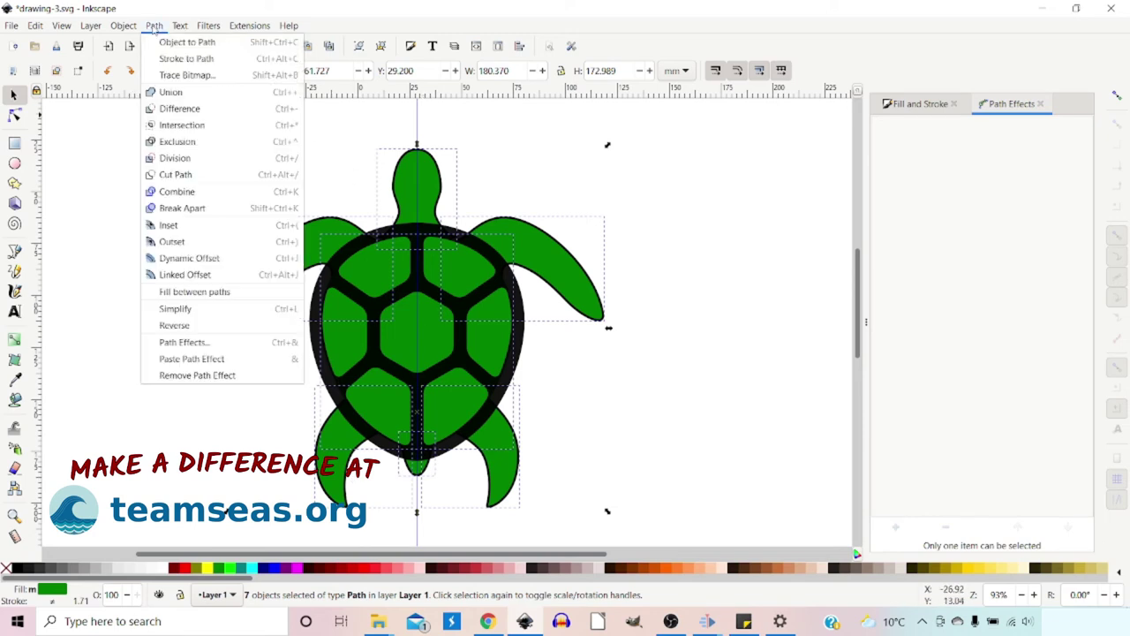
click(170, 93)
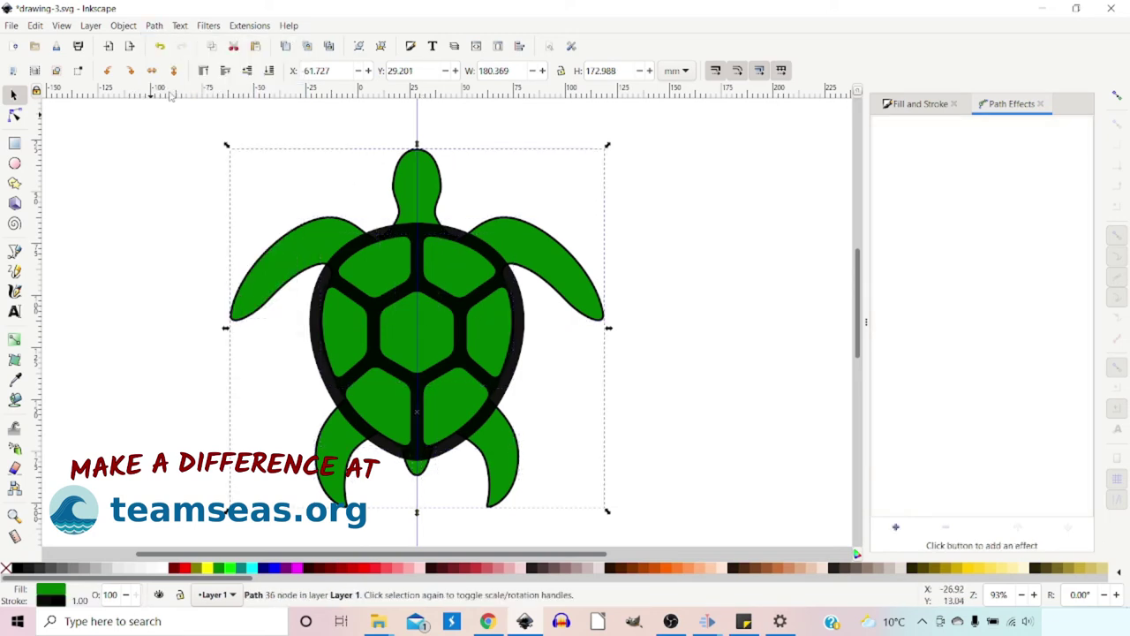
Subtract the dark shell pattern from the turtle with Path > Difference
shift+click(320, 297)
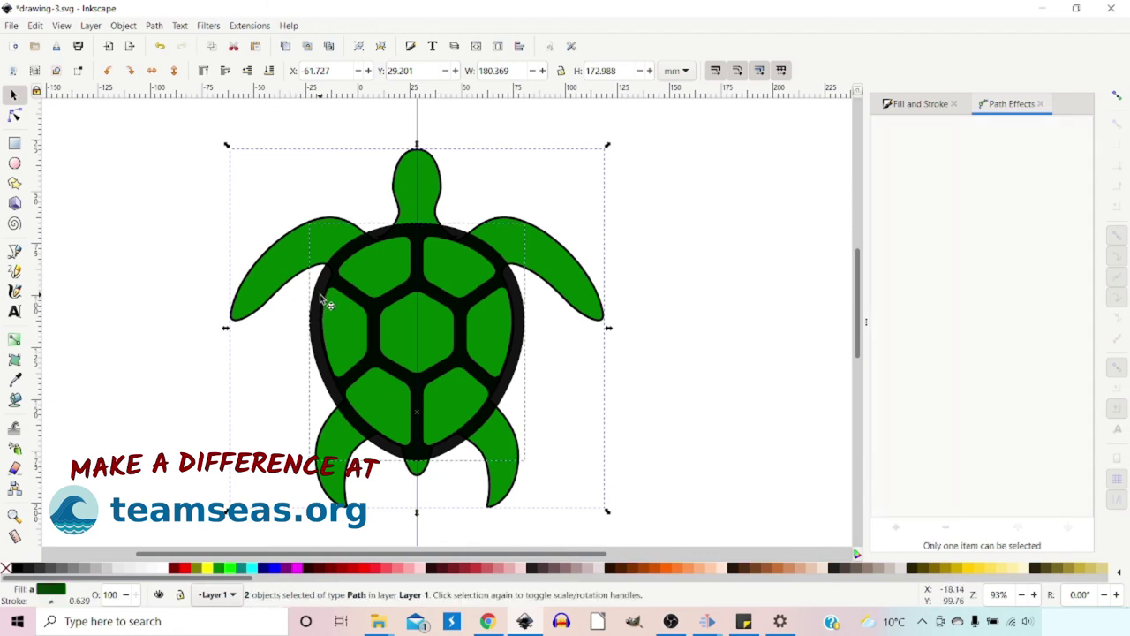
click(154, 26)
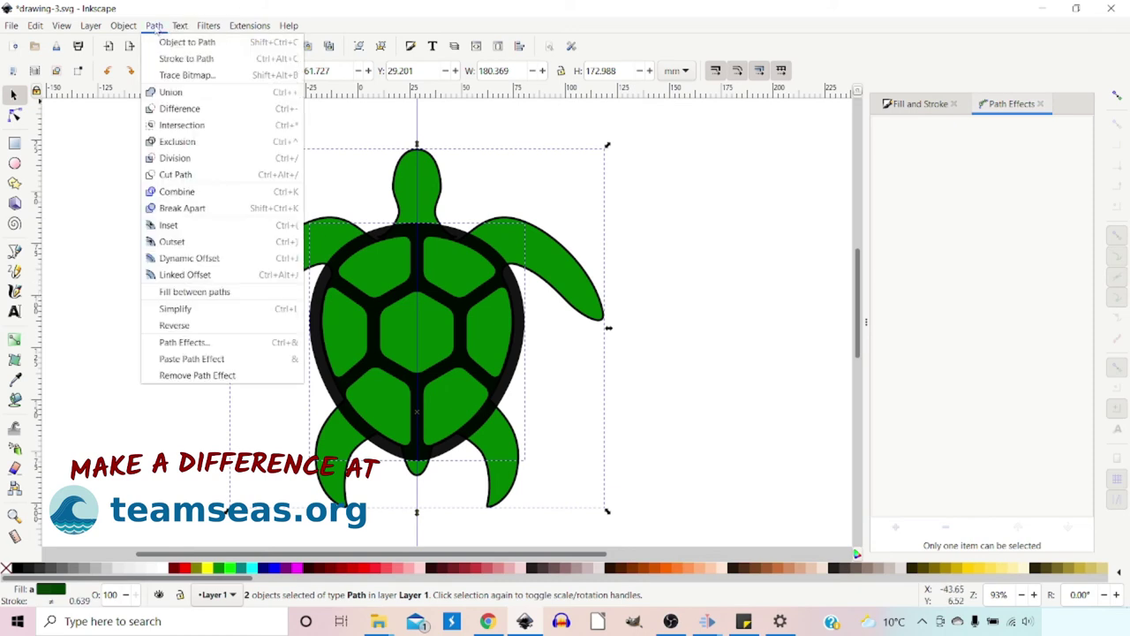
click(178, 110)
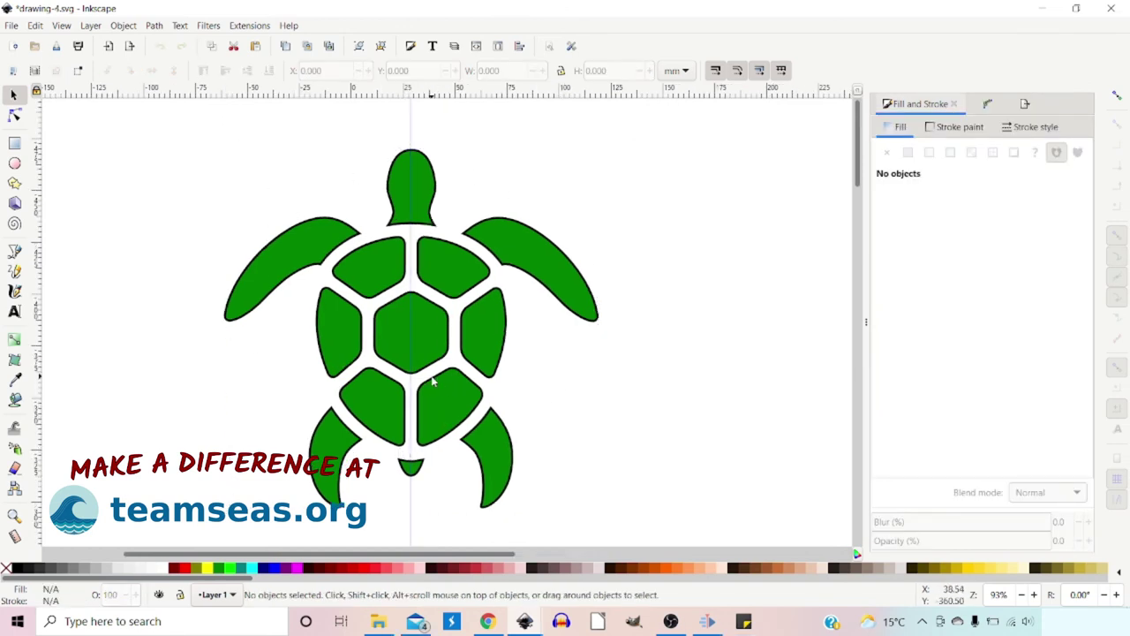
Give the turtle shape a radial gradient fill and select the gradient's outer end stop
click(418, 175)
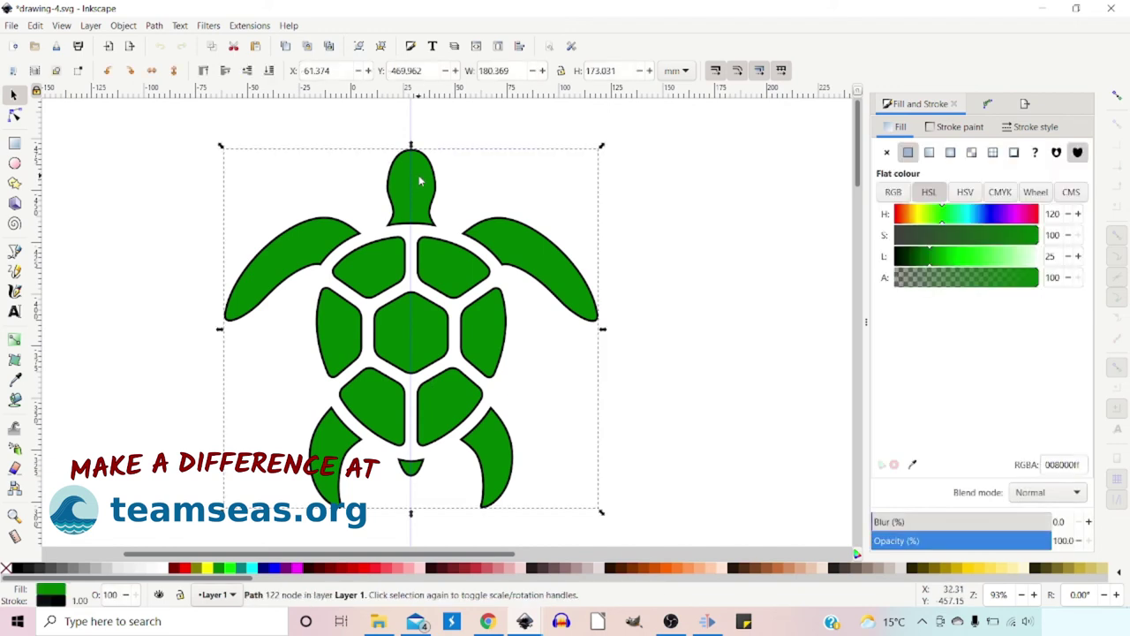
click(950, 152)
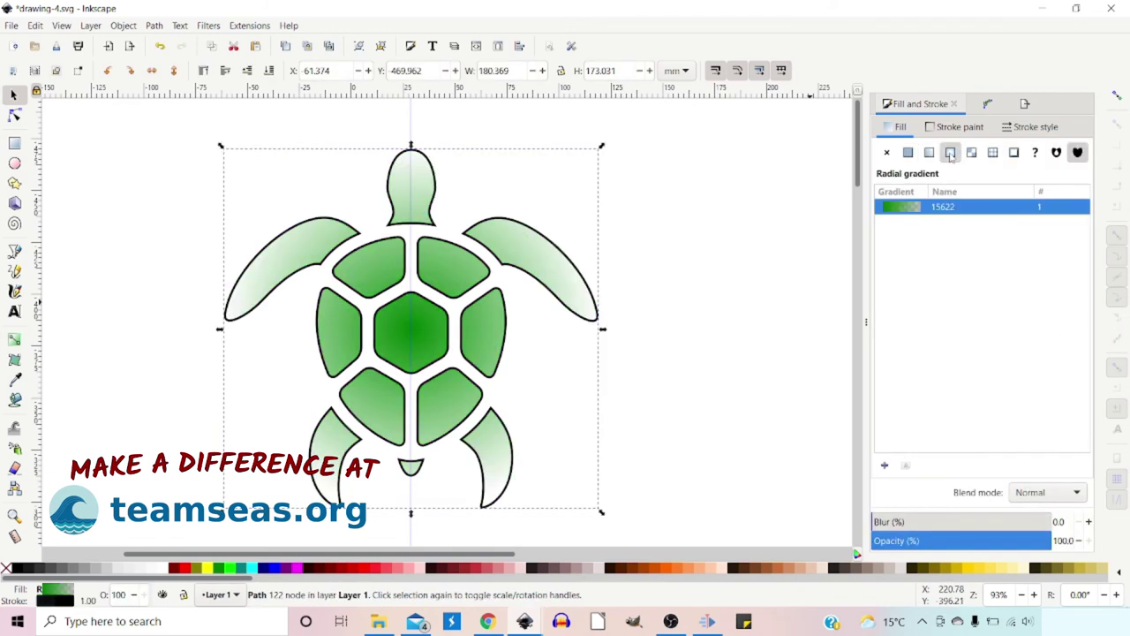
click(14, 339)
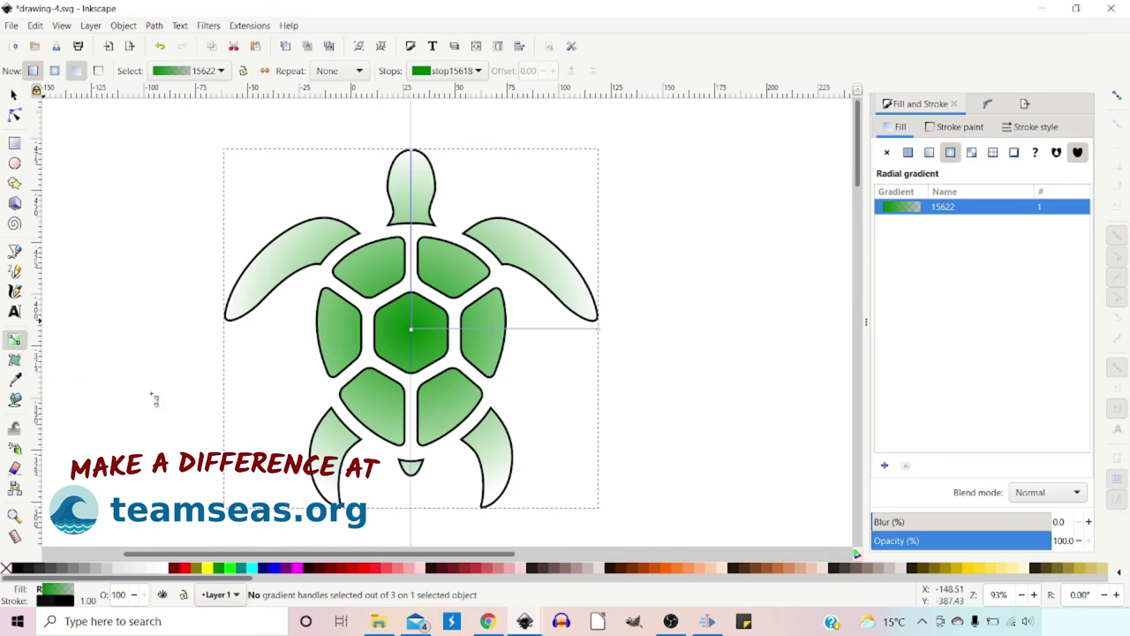
click(598, 331)
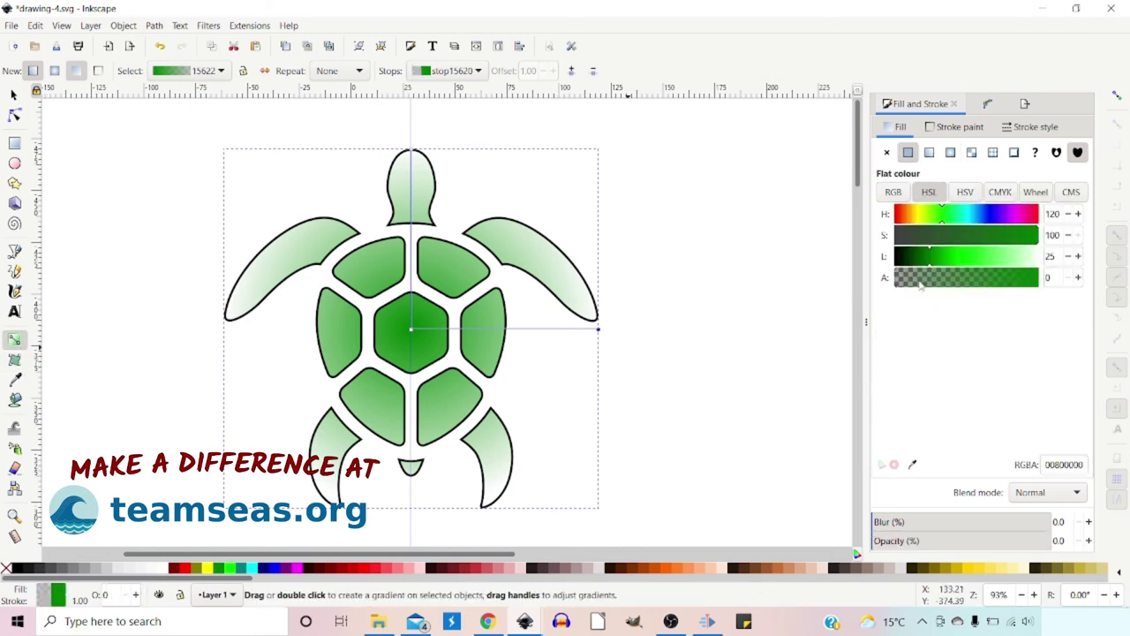
Make the outer stop opaque bright green and the centre stop dark brown 5b3a00ff
drag(920, 285, 1046, 283)
drag(938, 261, 968, 263)
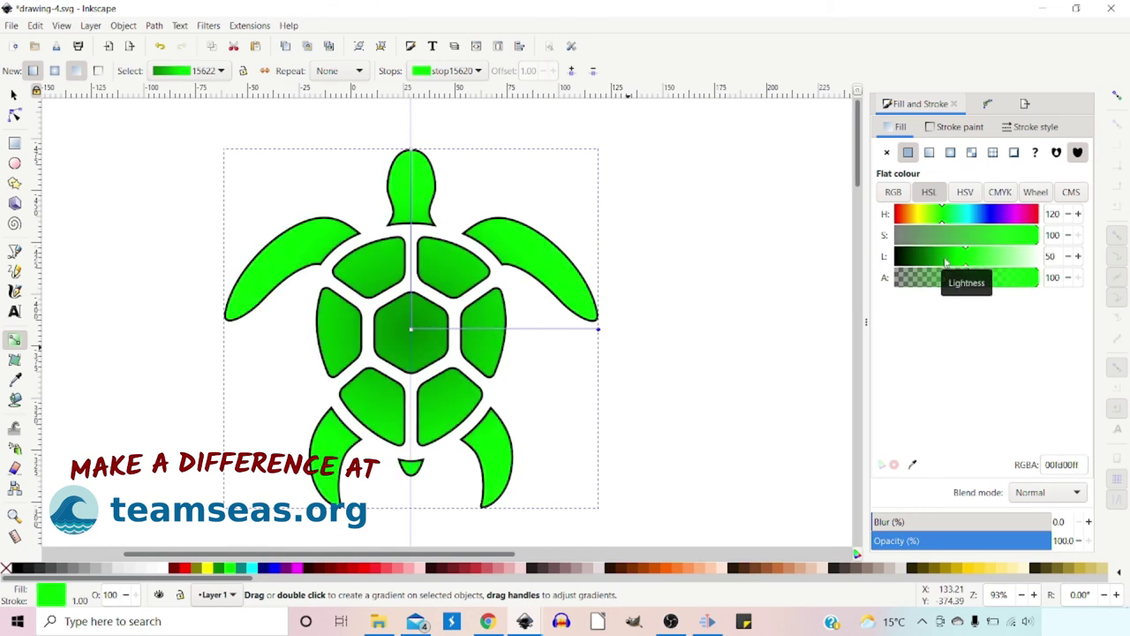
click(411, 329)
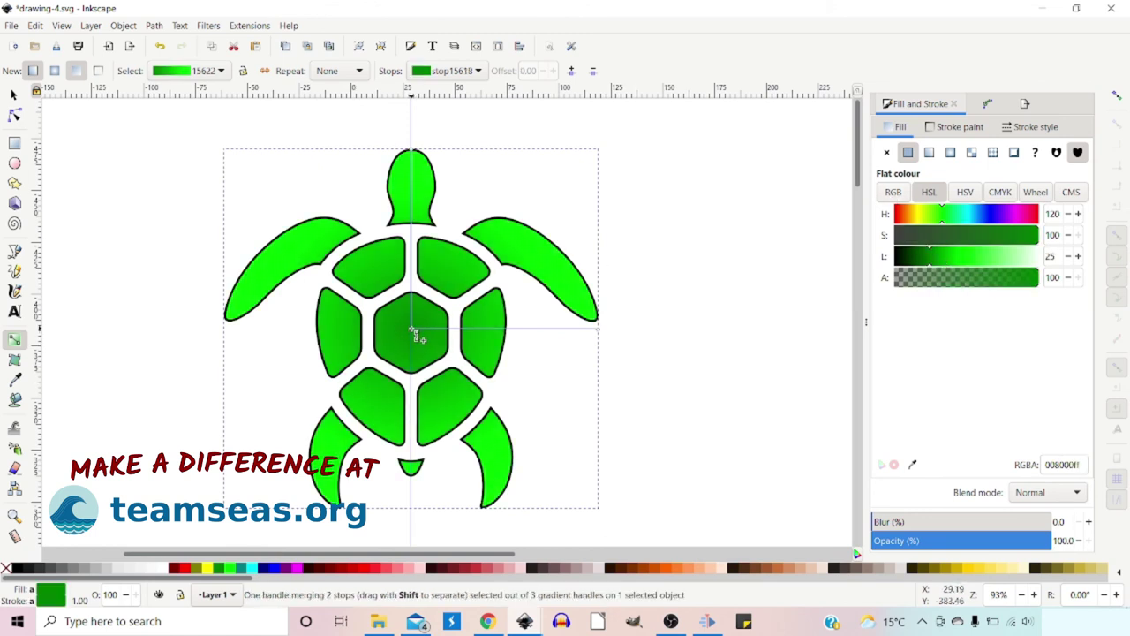
drag(942, 217, 912, 216)
drag(925, 259, 922, 258)
drag(913, 218, 910, 218)
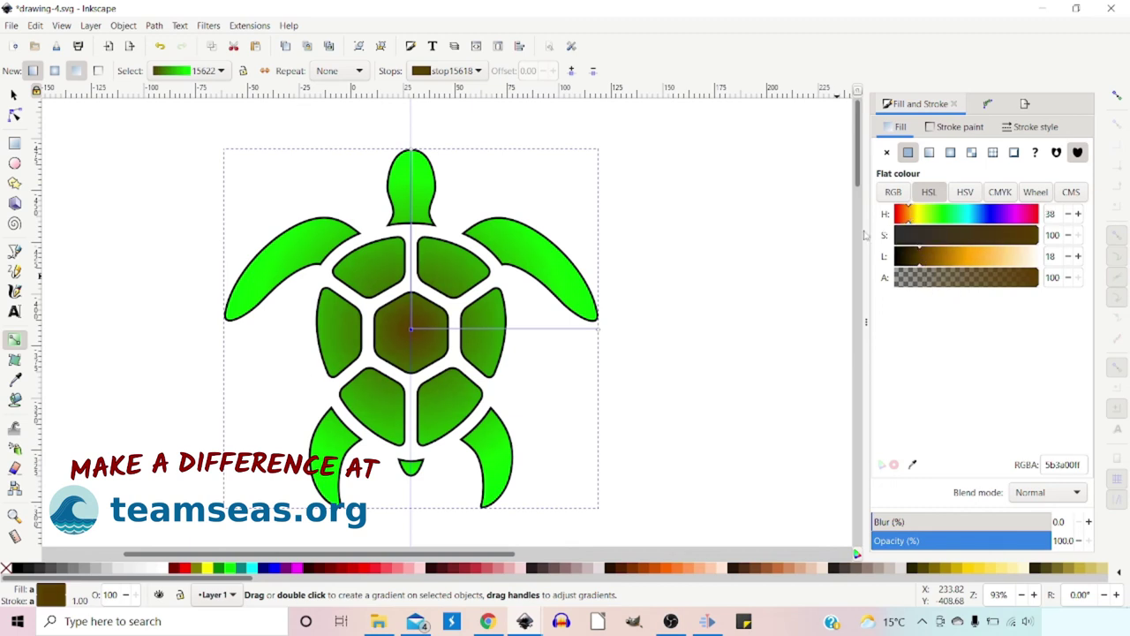
Add two middle gradient stops: olive 949000ff at 0.47 and yellow fce907ff at 0.49
double_click(500, 329)
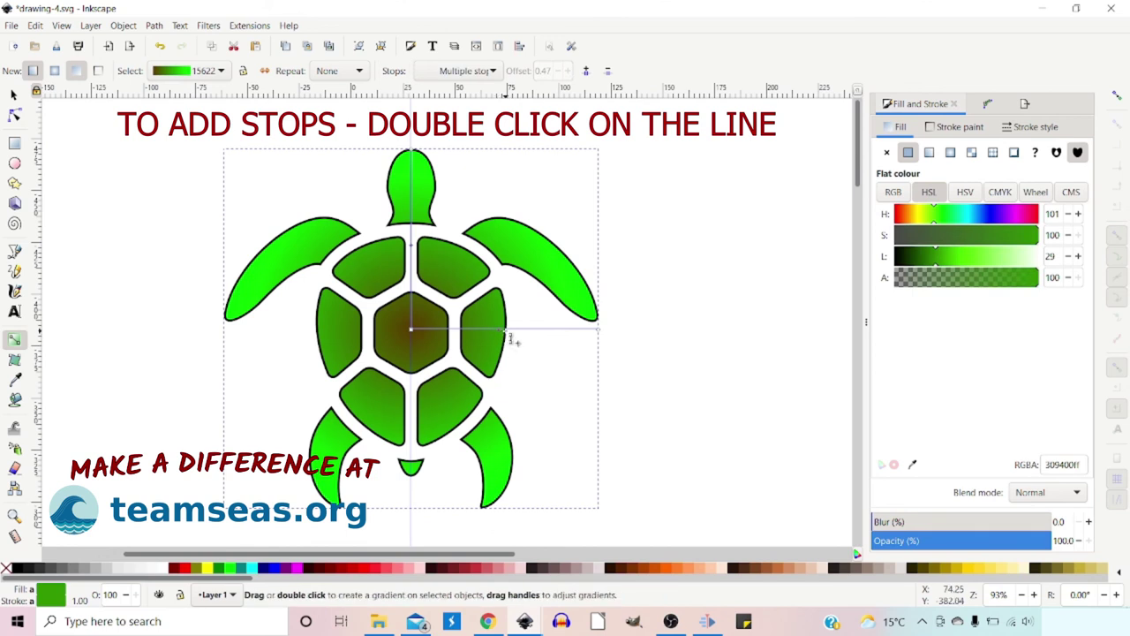
drag(511, 336, 510, 332)
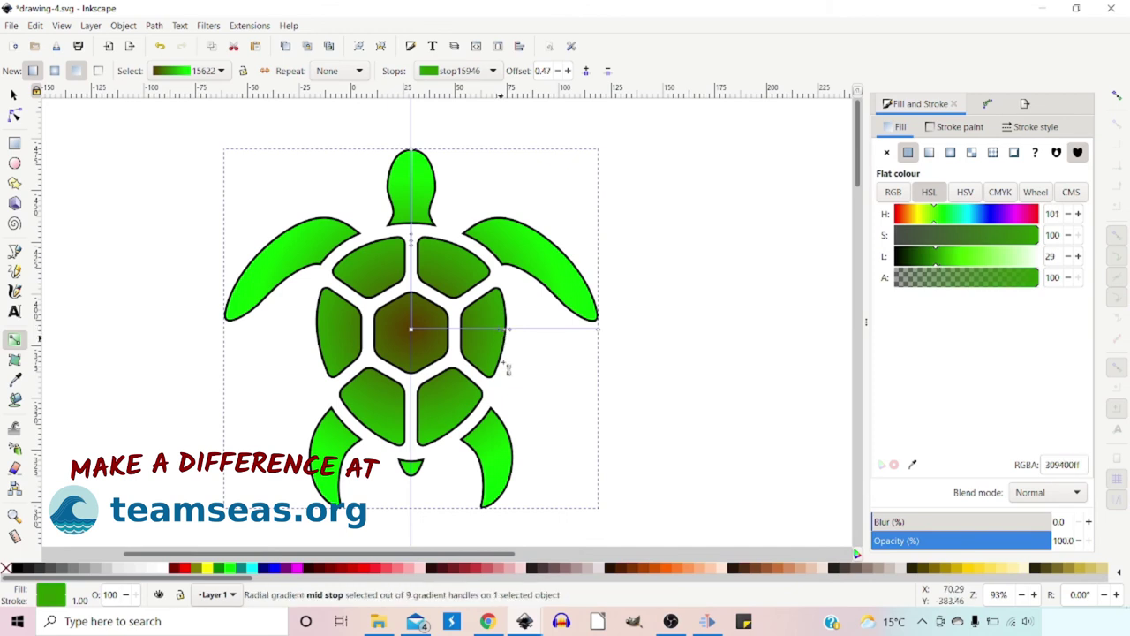
click(498, 337)
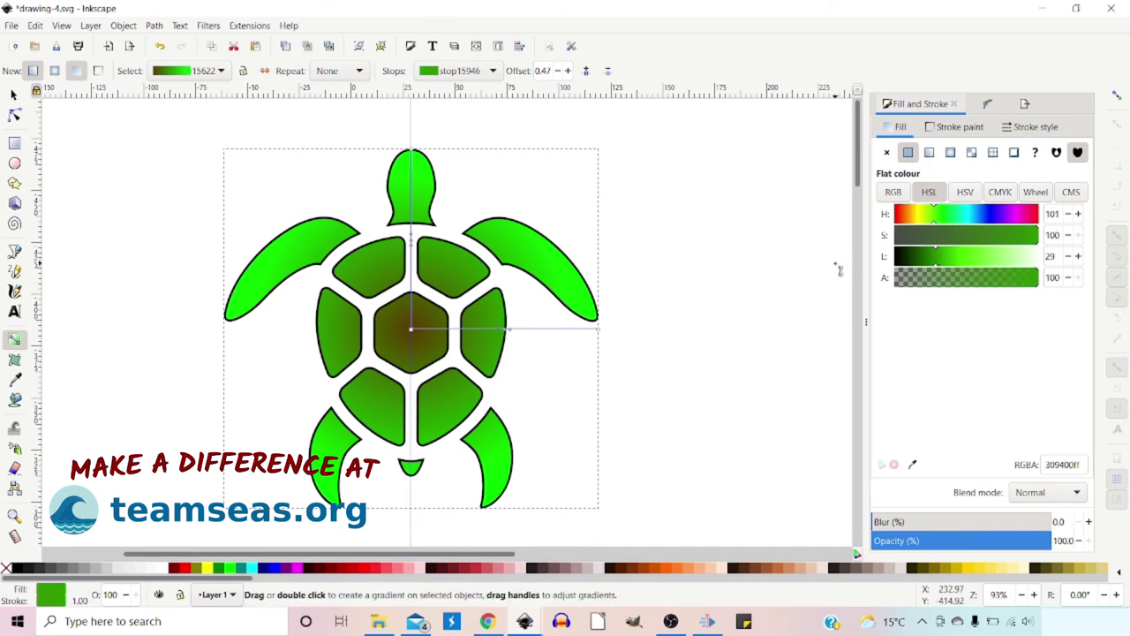
drag(929, 220, 918, 219)
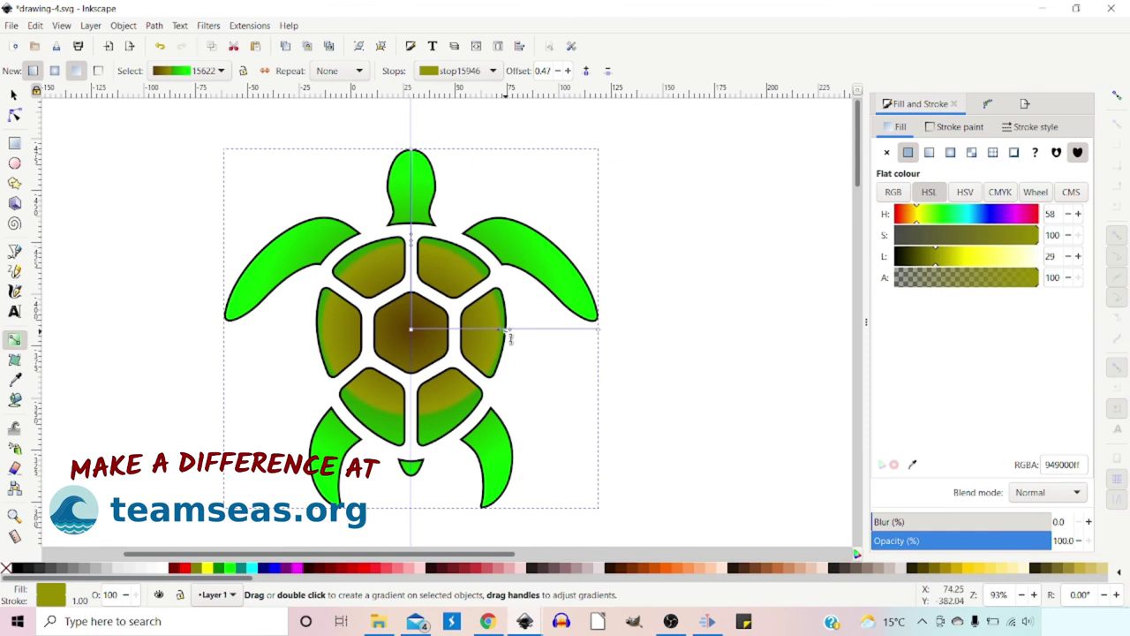
click(507, 330)
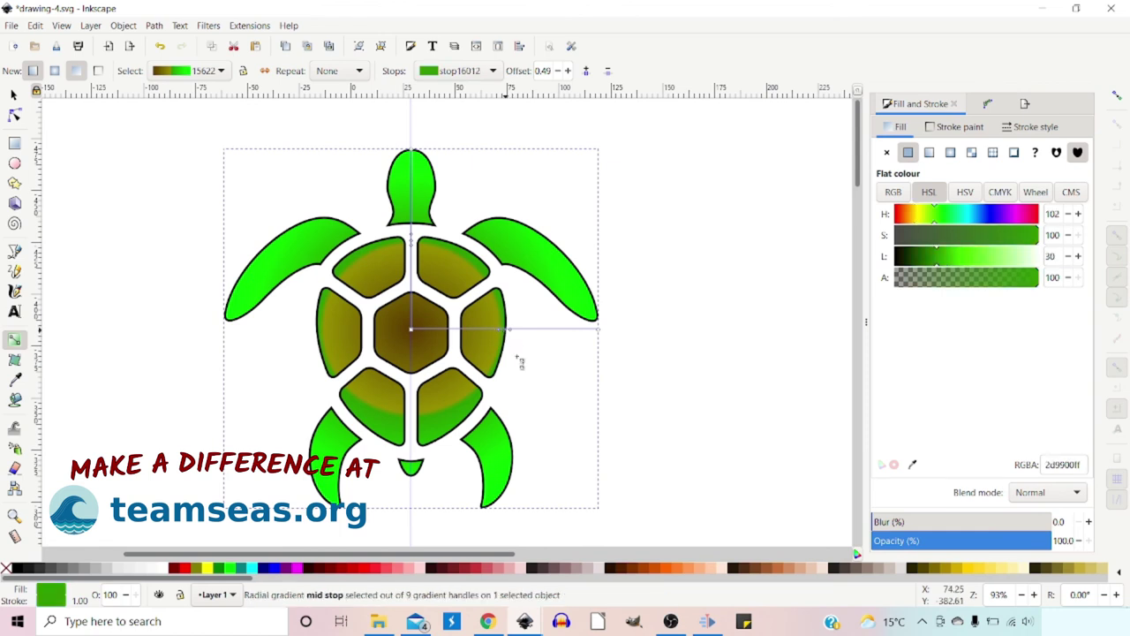
click(918, 216)
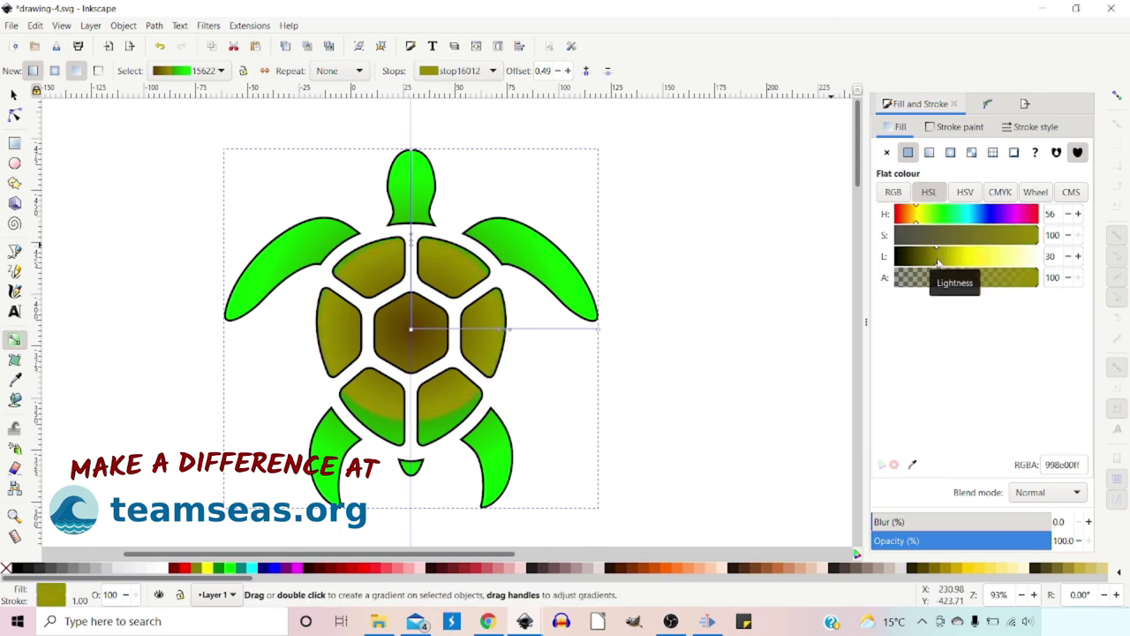
drag(945, 260, 970, 259)
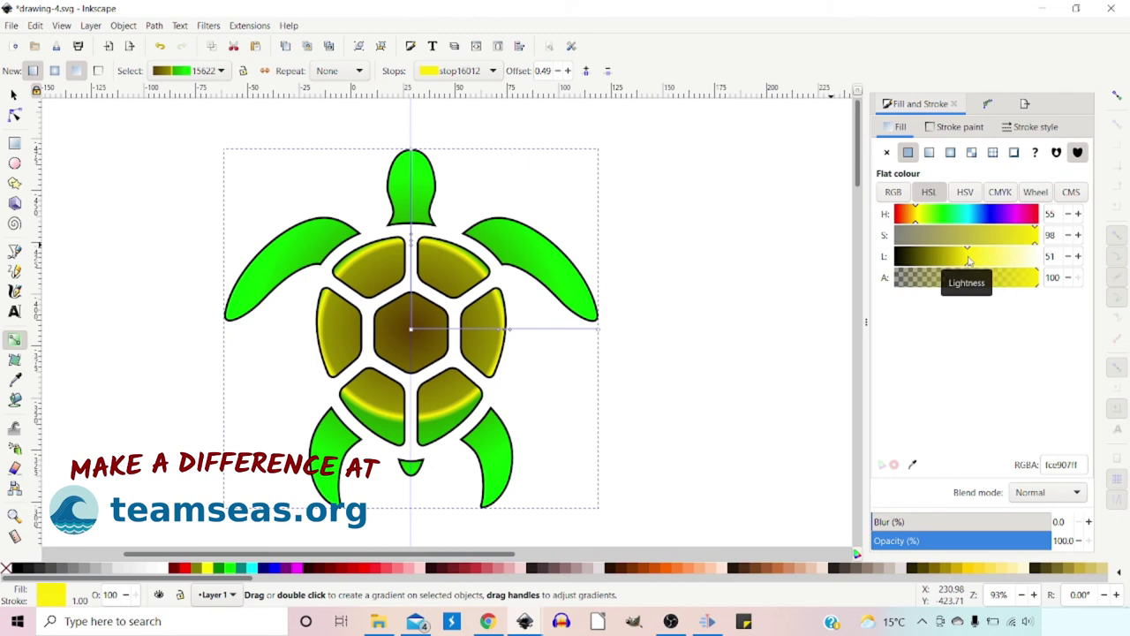
Turn the outer green mid stop golden brown (9f6d00) and nudge the middle stops' positions
click(512, 334)
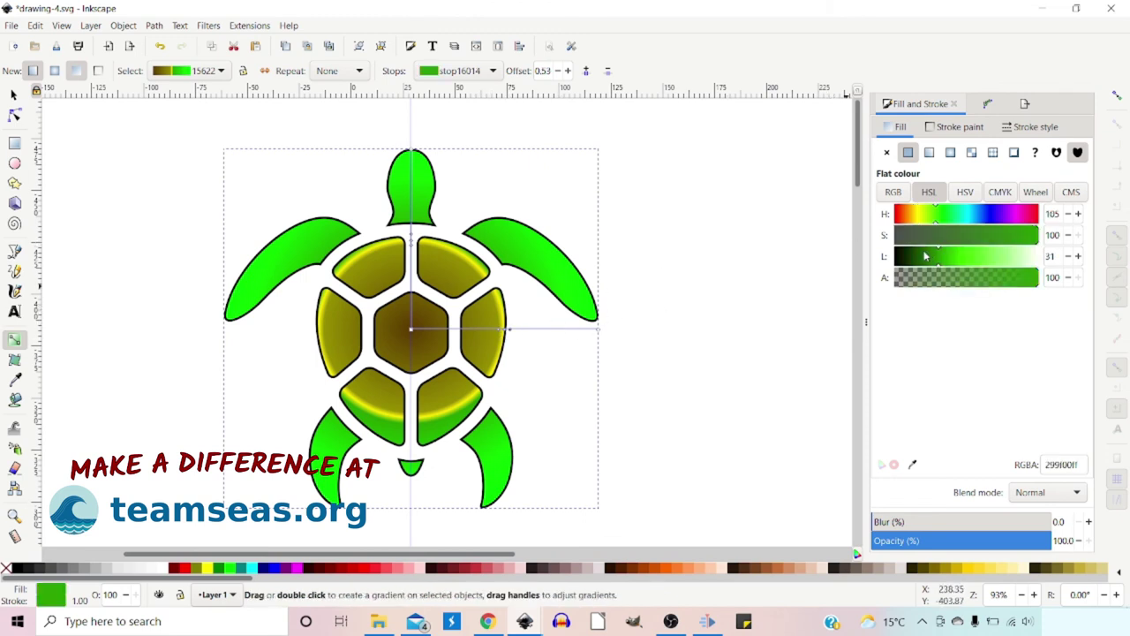
drag(929, 224, 912, 222)
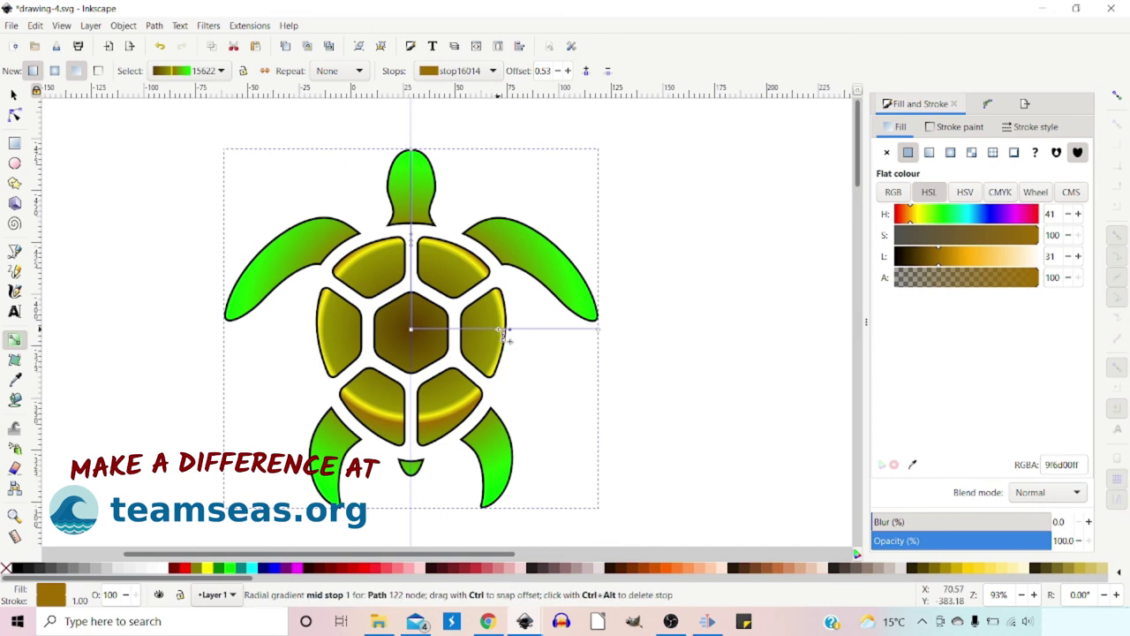
drag(500, 331, 494, 331)
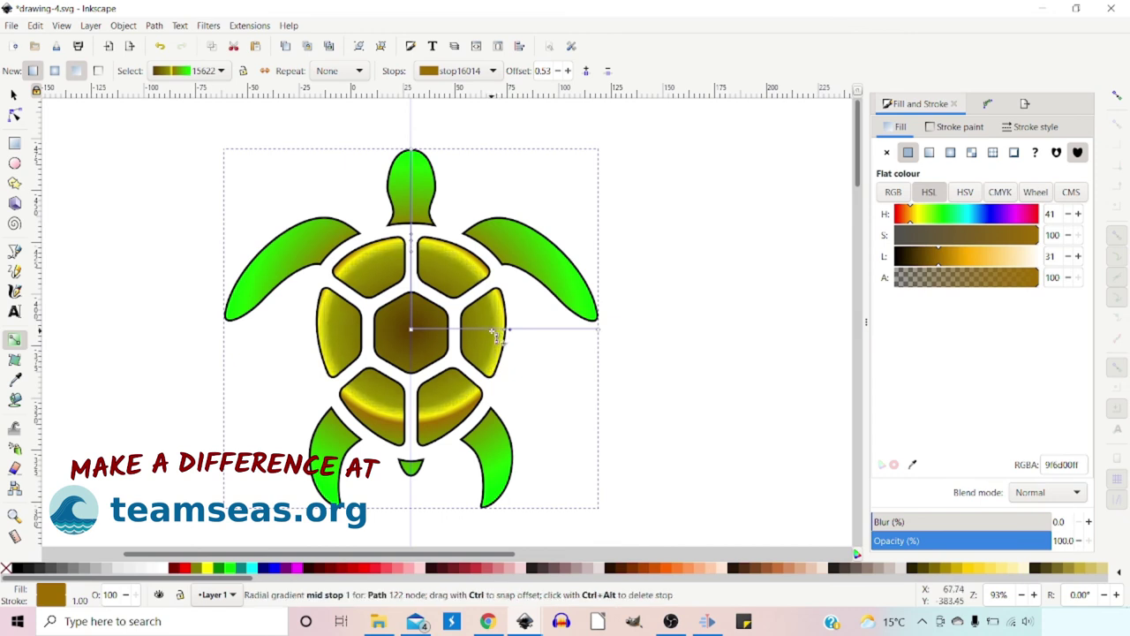
click(505, 332)
drag(516, 337, 519, 339)
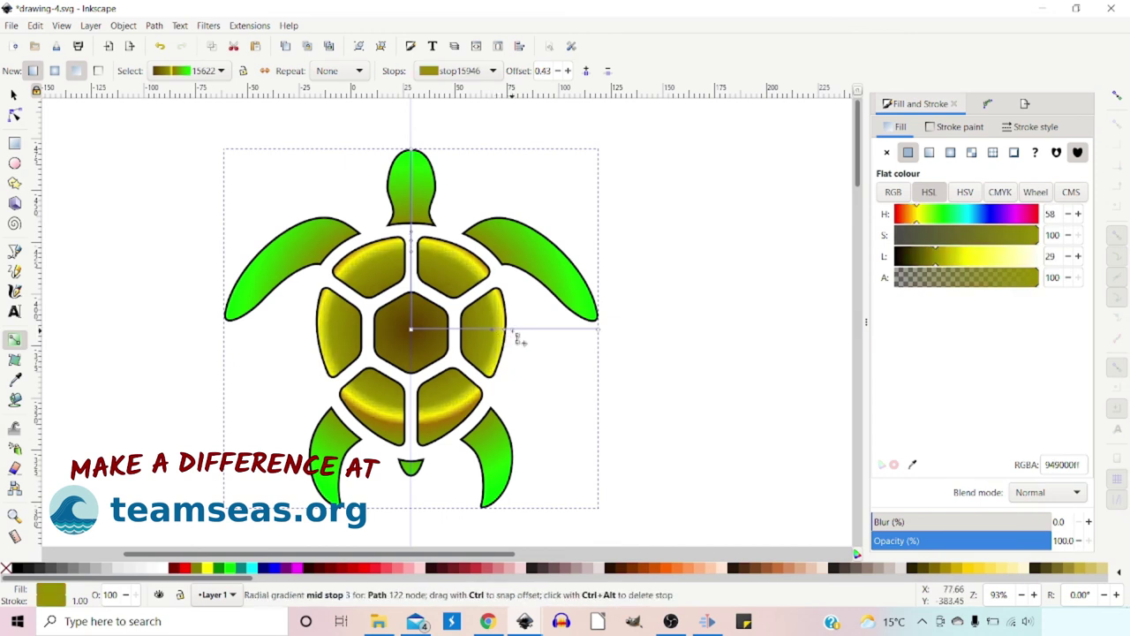
Stretch the gradient radius down toward the lower-right flipper
click(412, 331)
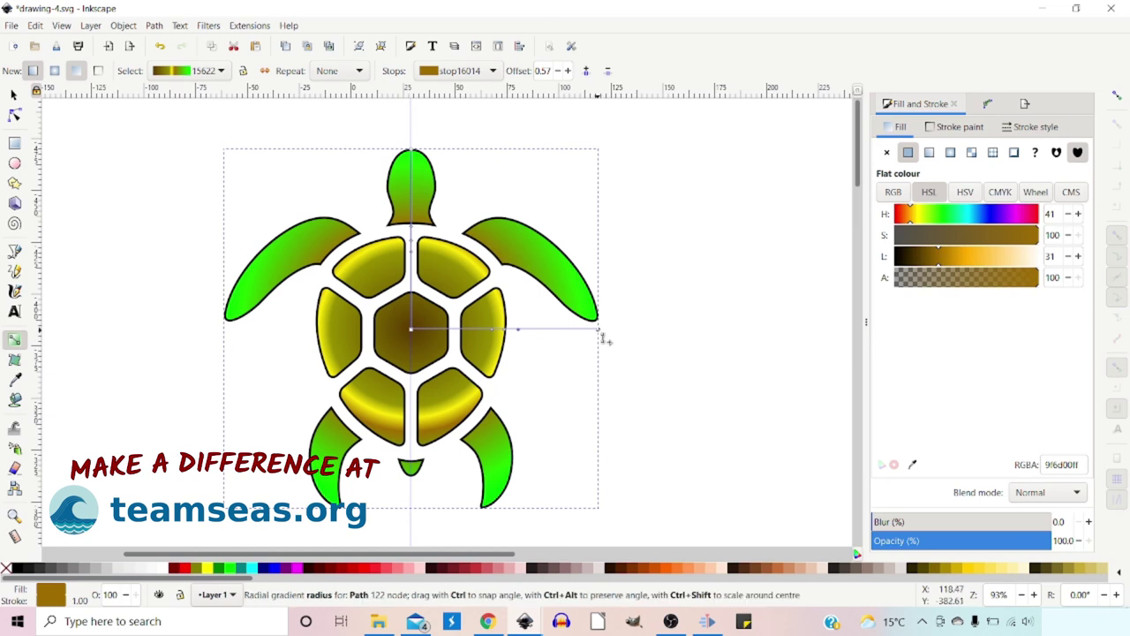
drag(600, 332, 410, 532)
click(411, 335)
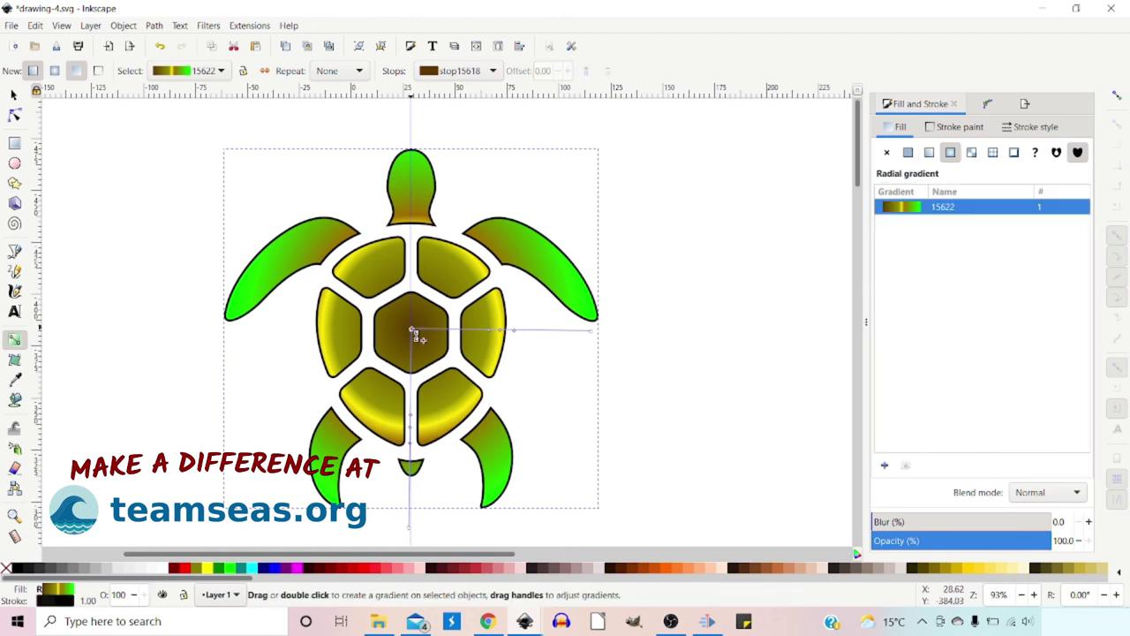
Nudge the radial gradient centre slightly lower, then check the centre and yellow stops
drag(409, 334, 412, 337)
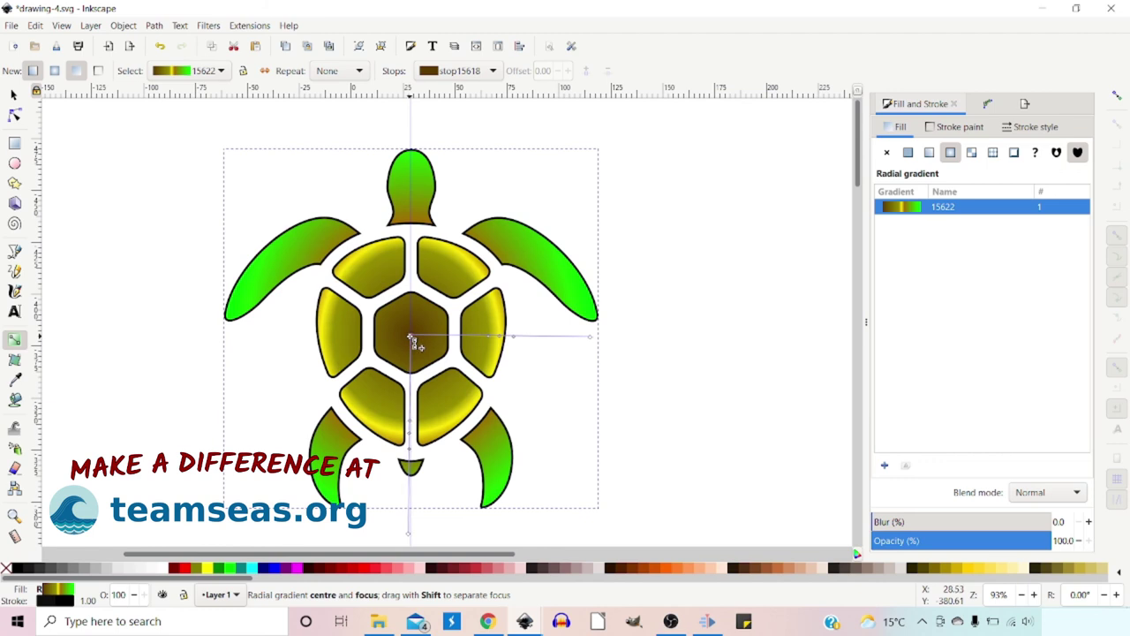
click(411, 337)
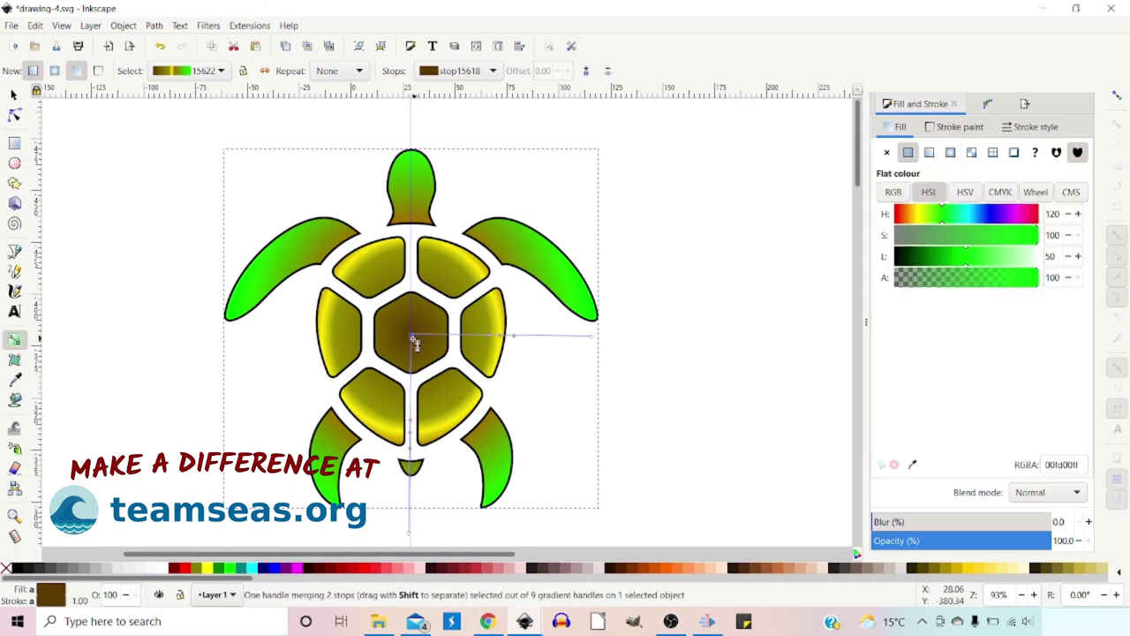
click(413, 448)
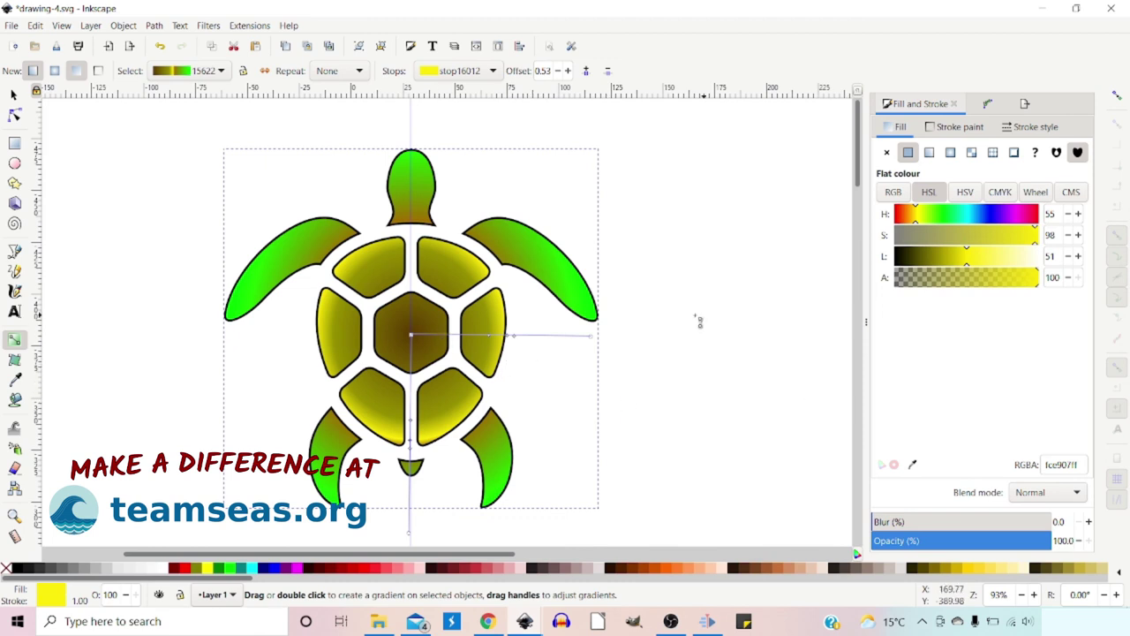
click(13, 95)
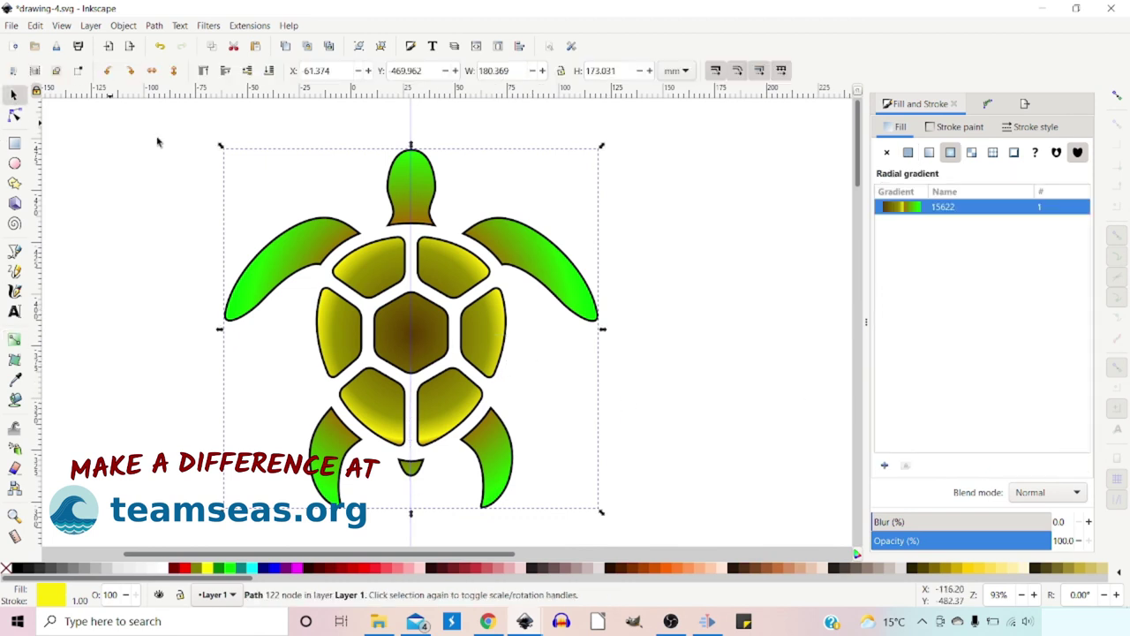
Deselect the turtle and drag the vertical guide back onto the ruler to delete it
click(455, 134)
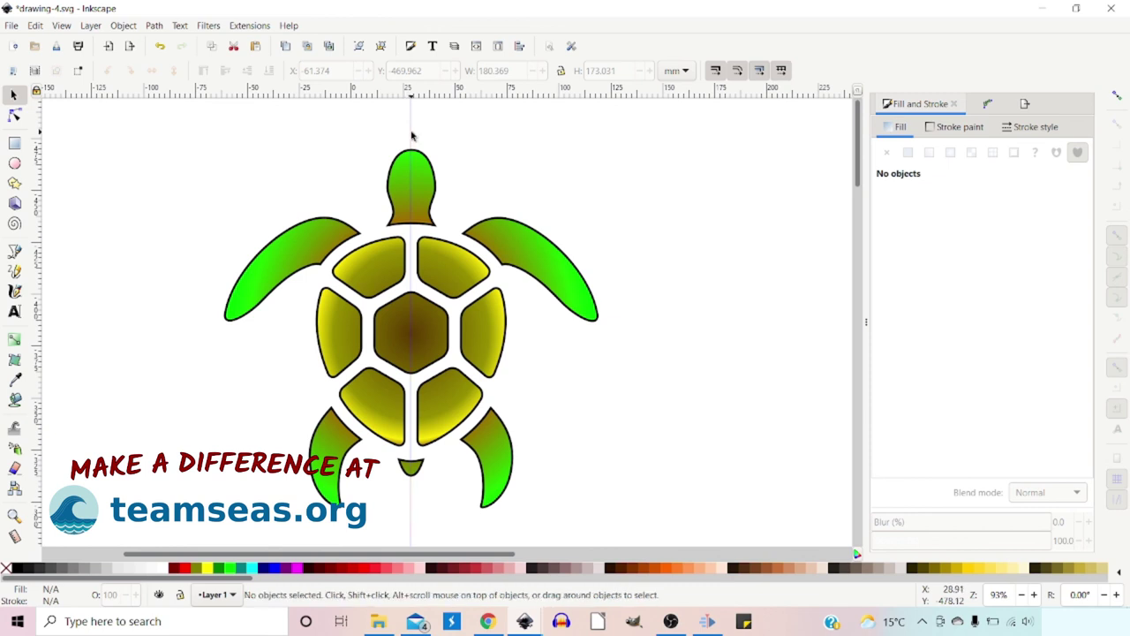
drag(410, 133, 39, 157)
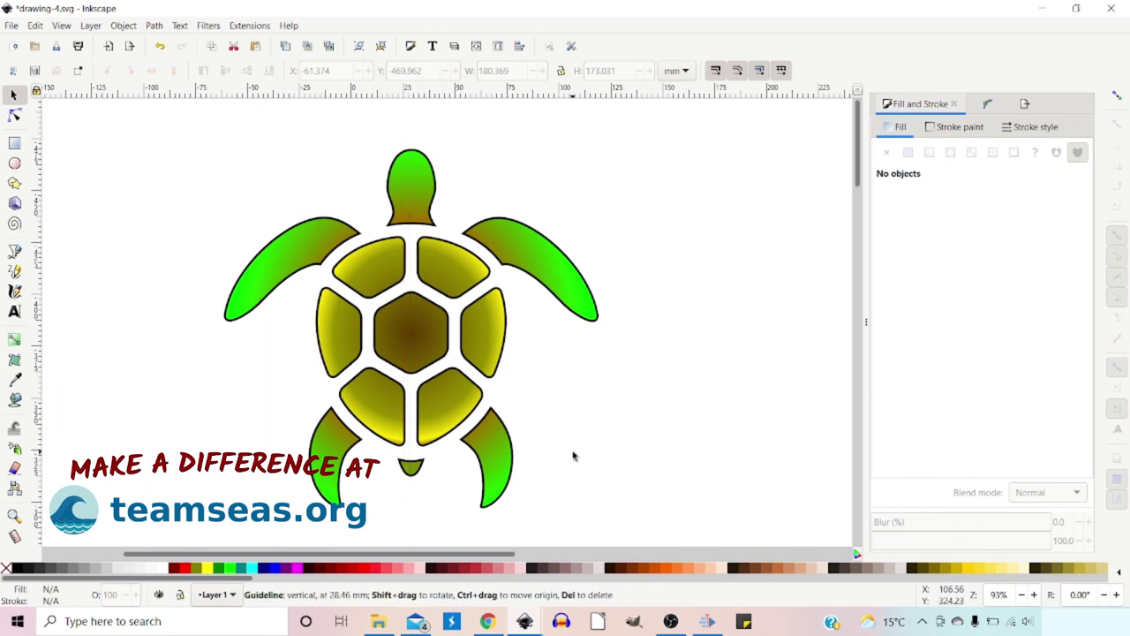